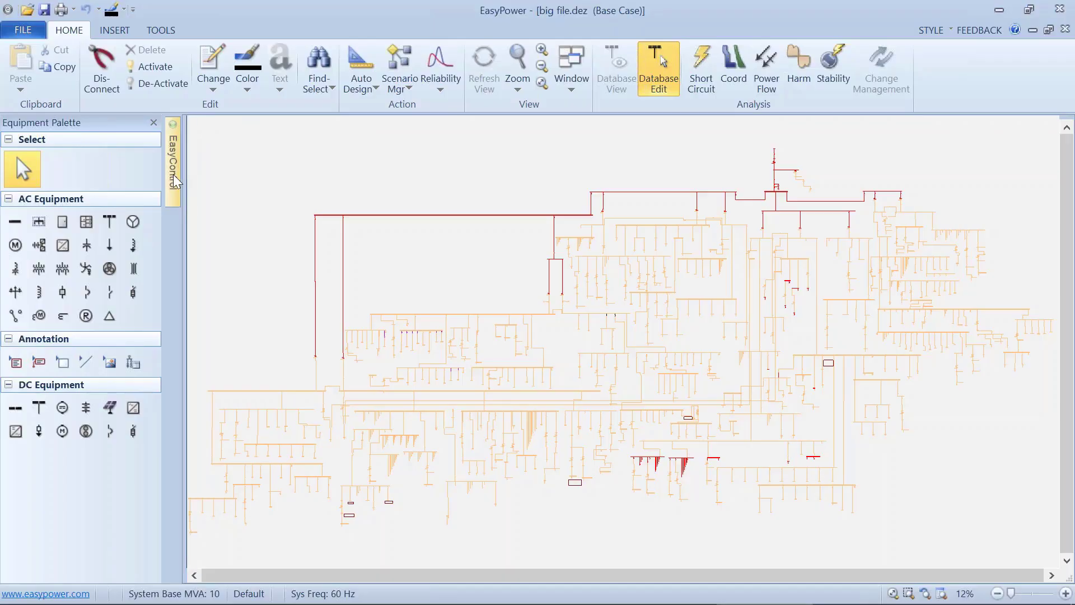
Show the one-line's named views in the EasyControl pane
{"action": "mouse_move", "coordinate": [176, 181]}
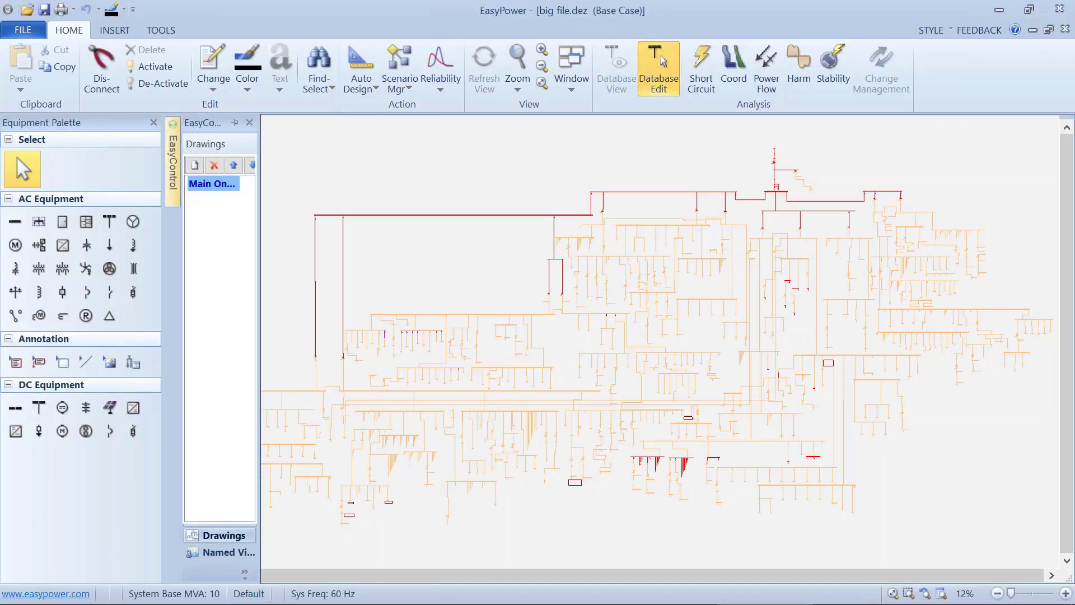
{"action": "left_click", "coordinate": [225, 553]}
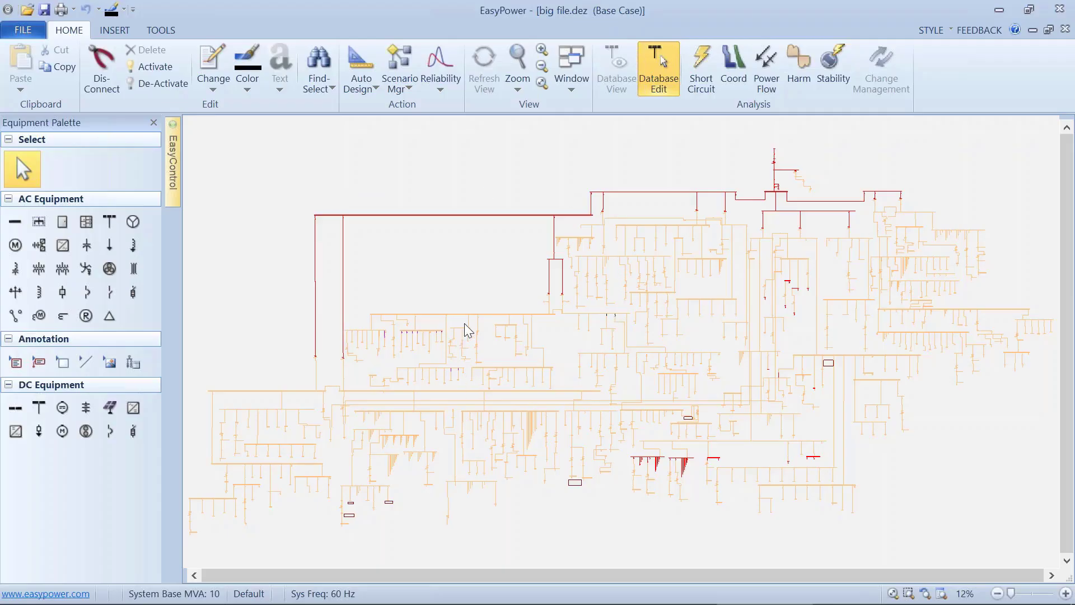
Find the 2W transformer XFMR A 4 EAST in the one-line and view it up close
{"action": "scroll", "coordinate": [464, 324], "scroll_direction": "up", "scroll_amount": 2}
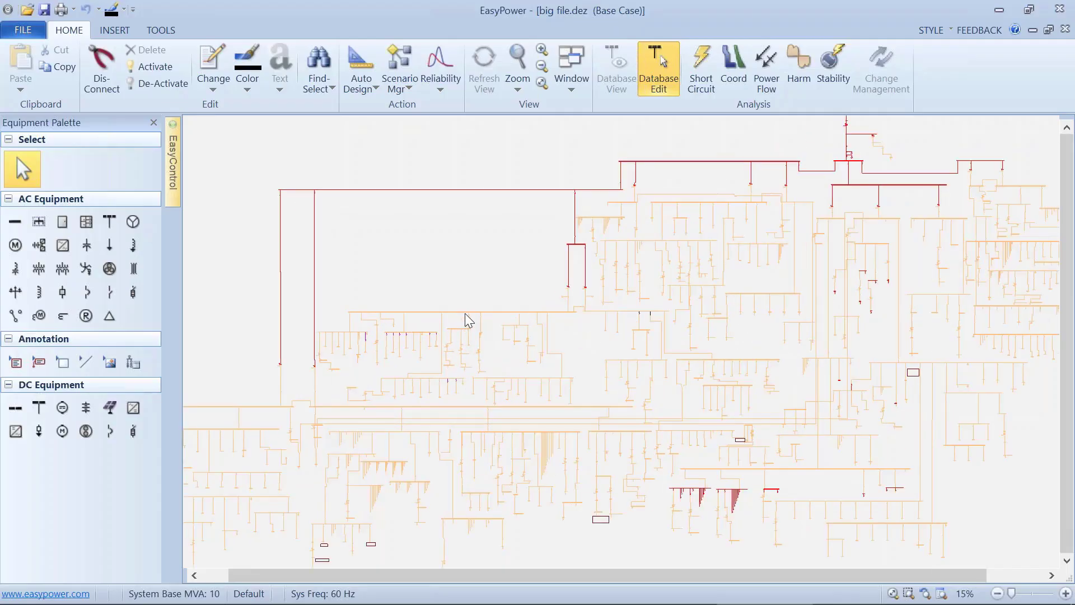
{"action": "scroll", "coordinate": [466, 319], "scroll_direction": "down", "scroll_amount": 1}
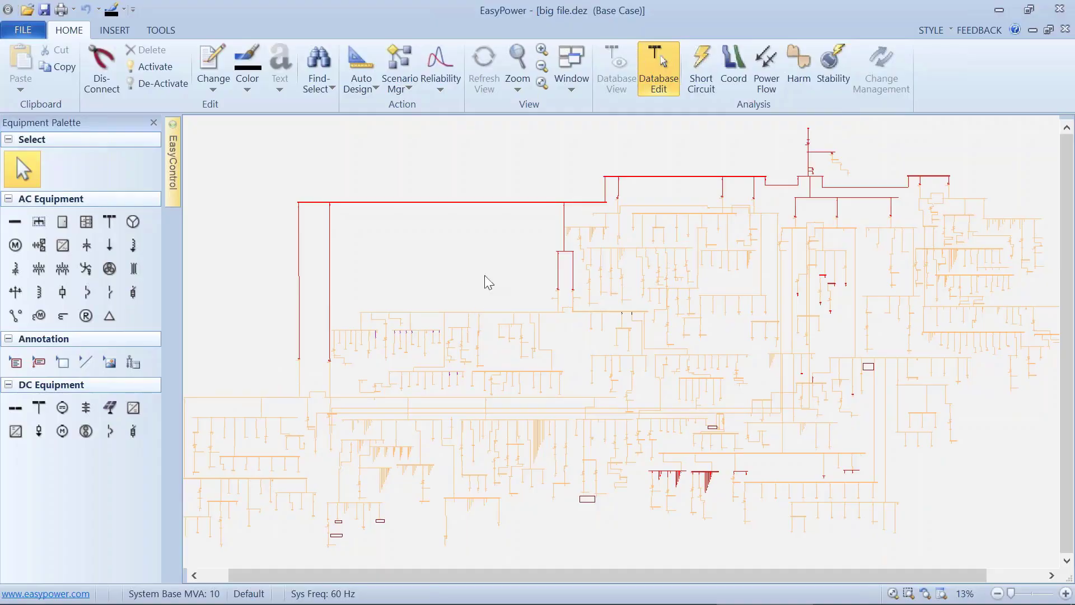
{"action": "left_click", "coordinate": [330, 86]}
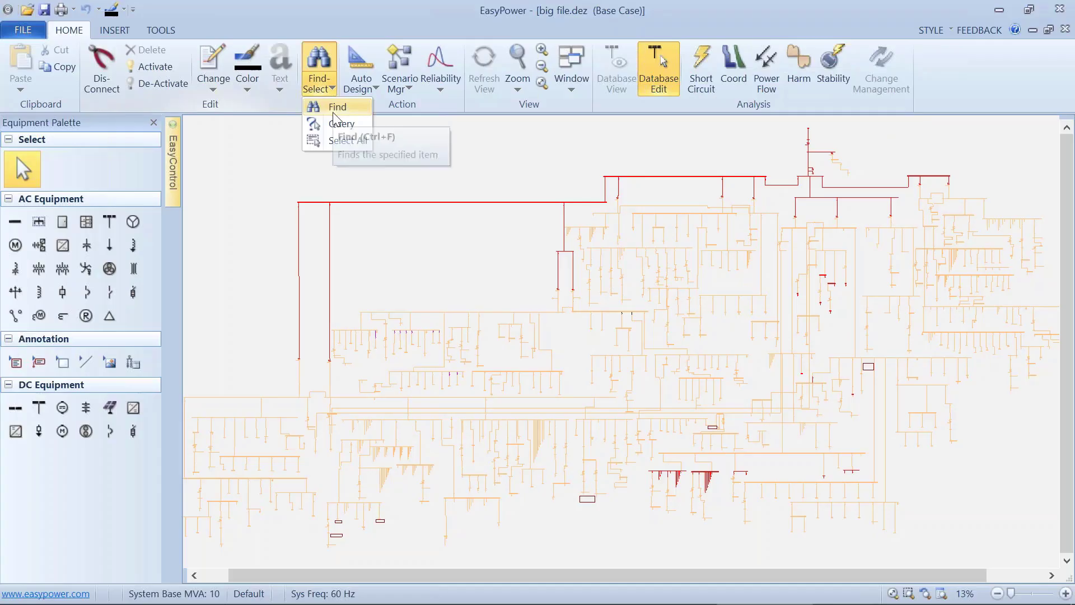
{"action": "left_click", "coordinate": [334, 116]}
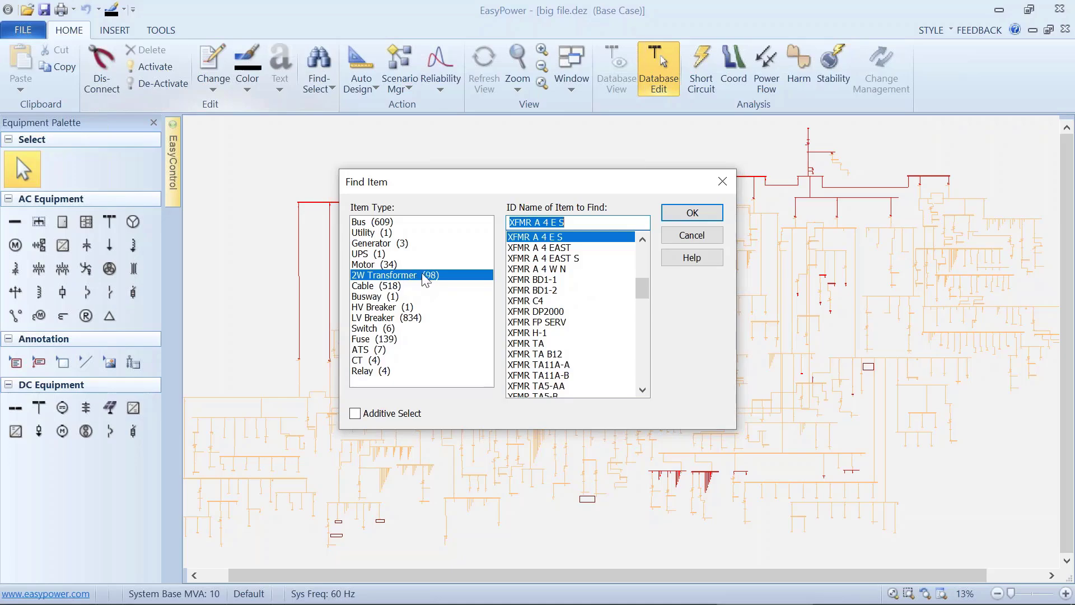
{"action": "left_click", "coordinate": [520, 250]}
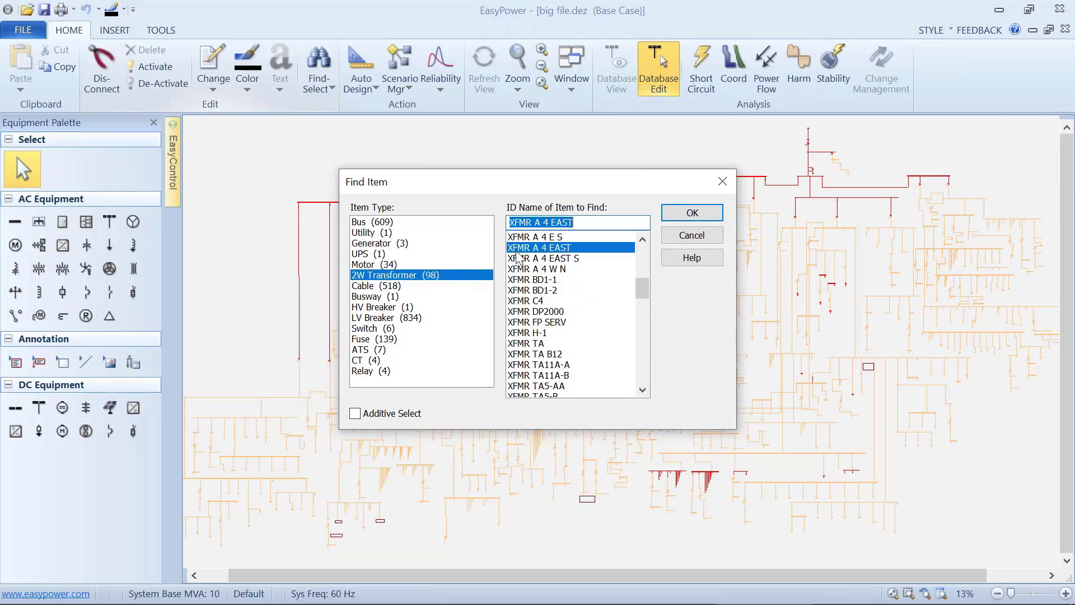
{"action": "left_click", "coordinate": [680, 216]}
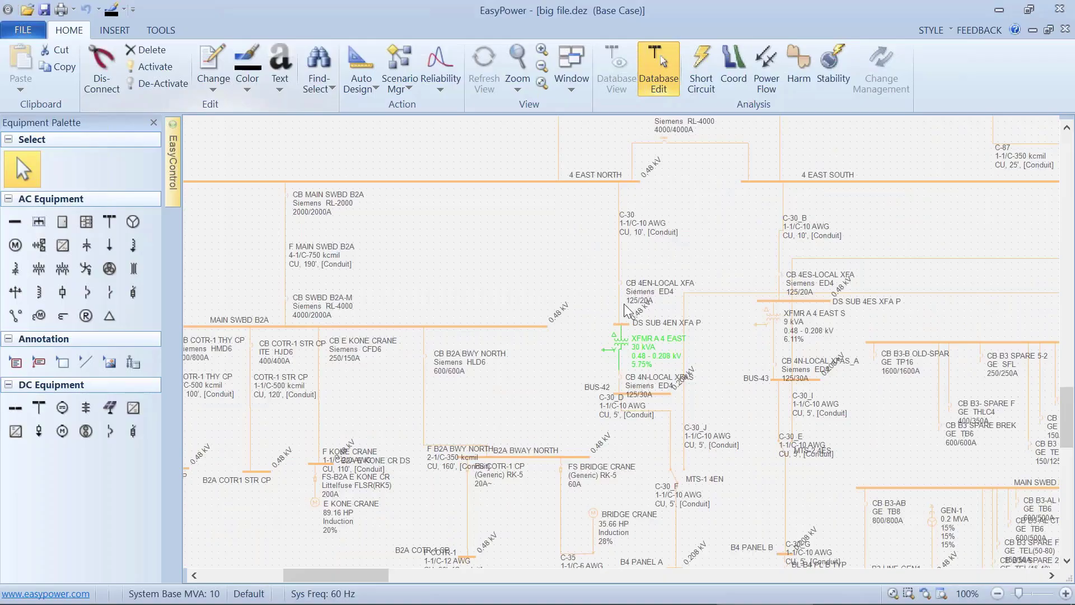
{"action": "scroll", "coordinate": [626, 313], "scroll_direction": "up", "scroll_amount": 2}
{"action": "left_click_drag", "start_coordinate": [570, 263], "coordinate": [372, 240]}
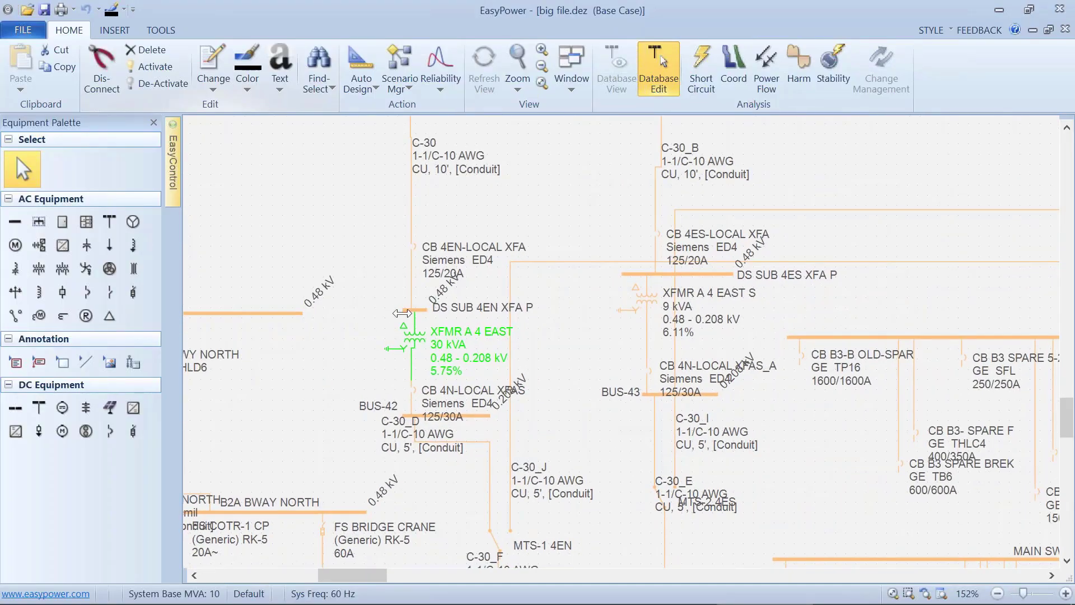
Find the 2W transformer XFMR DP2000 in the one-line
{"action": "left_click", "coordinate": [332, 89]}
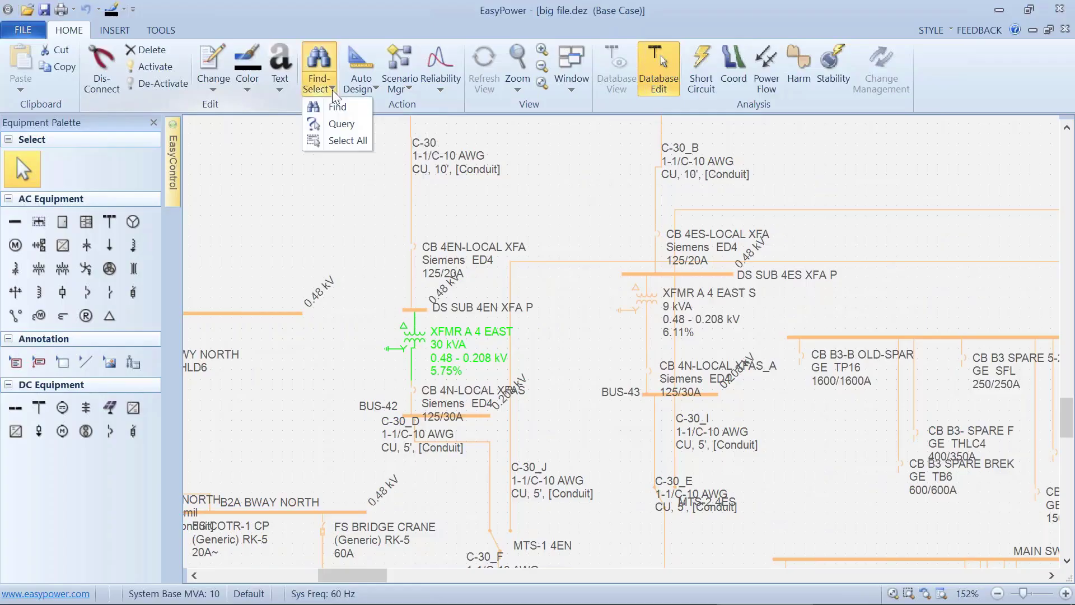
{"action": "left_click", "coordinate": [335, 106]}
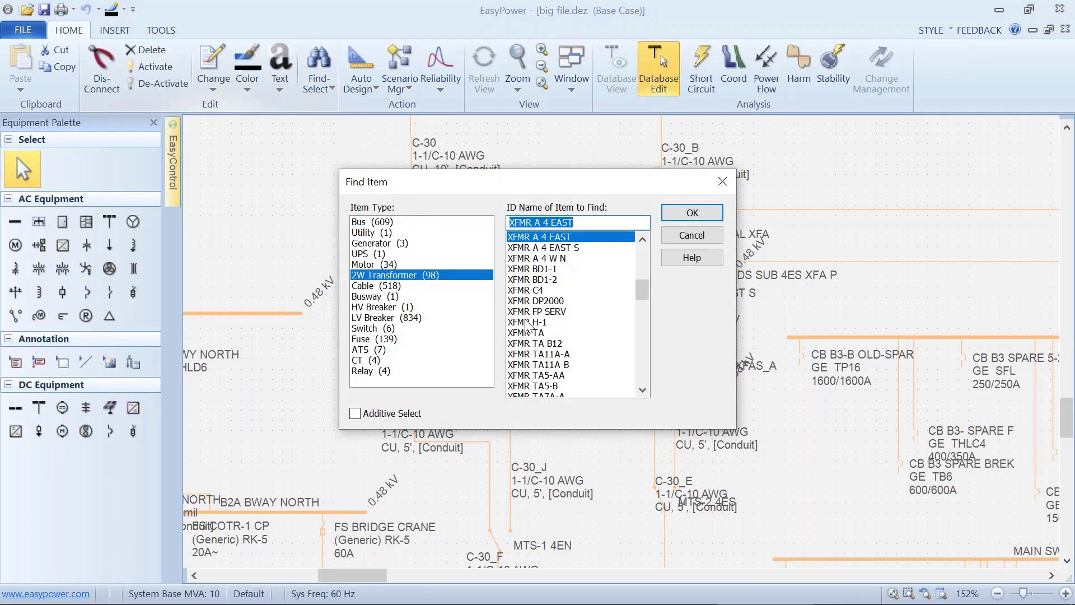
{"action": "left_click", "coordinate": [526, 301]}
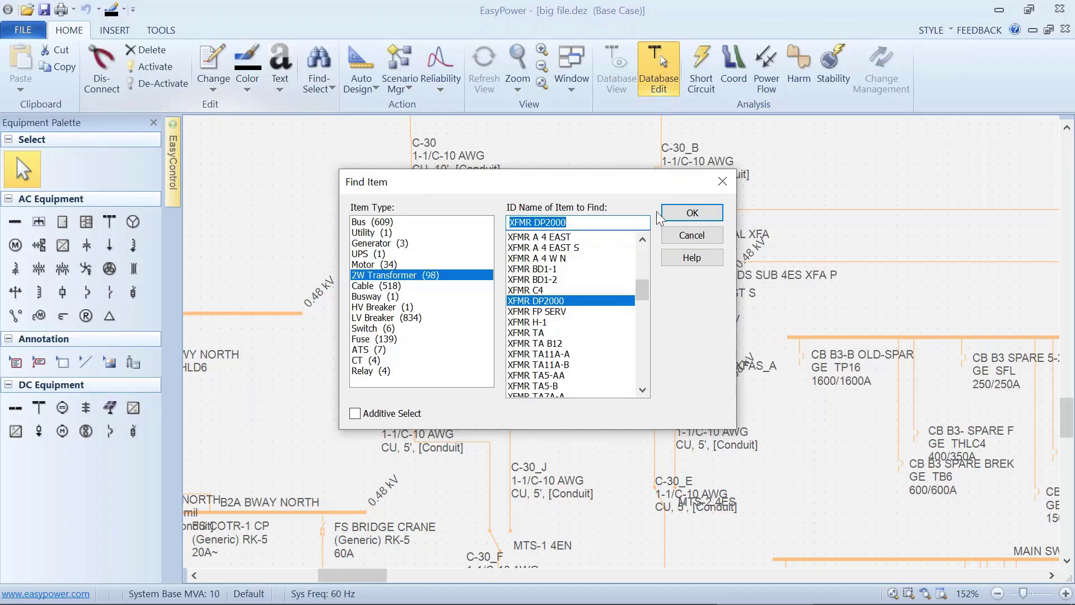
{"action": "left_click", "coordinate": [670, 215]}
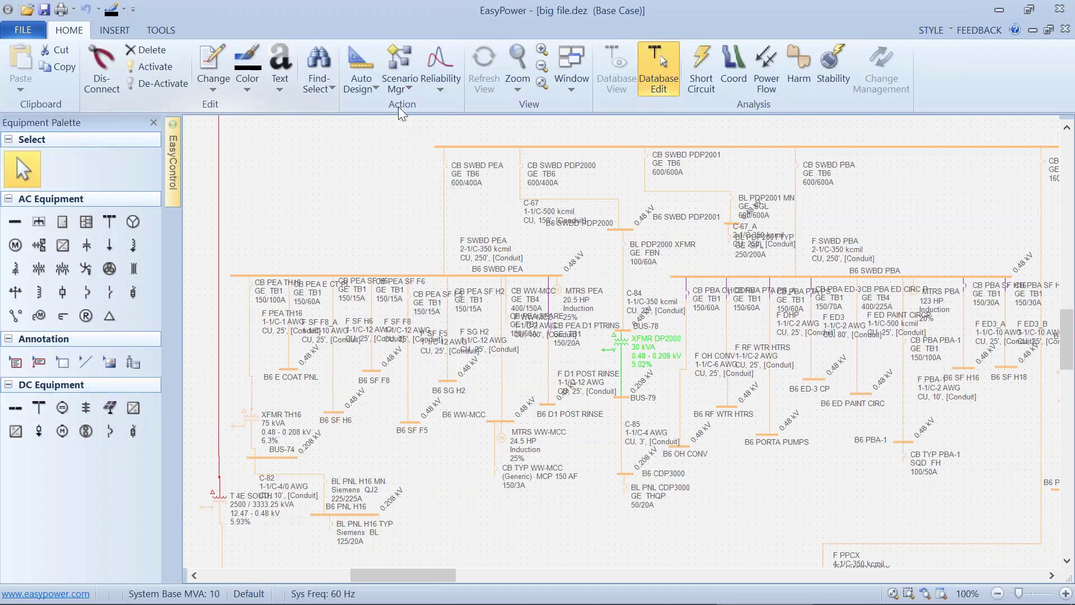
Find the bus 8A NORTH in the one-line
{"action": "left_click", "coordinate": [333, 88]}
{"action": "left_click", "coordinate": [335, 108]}
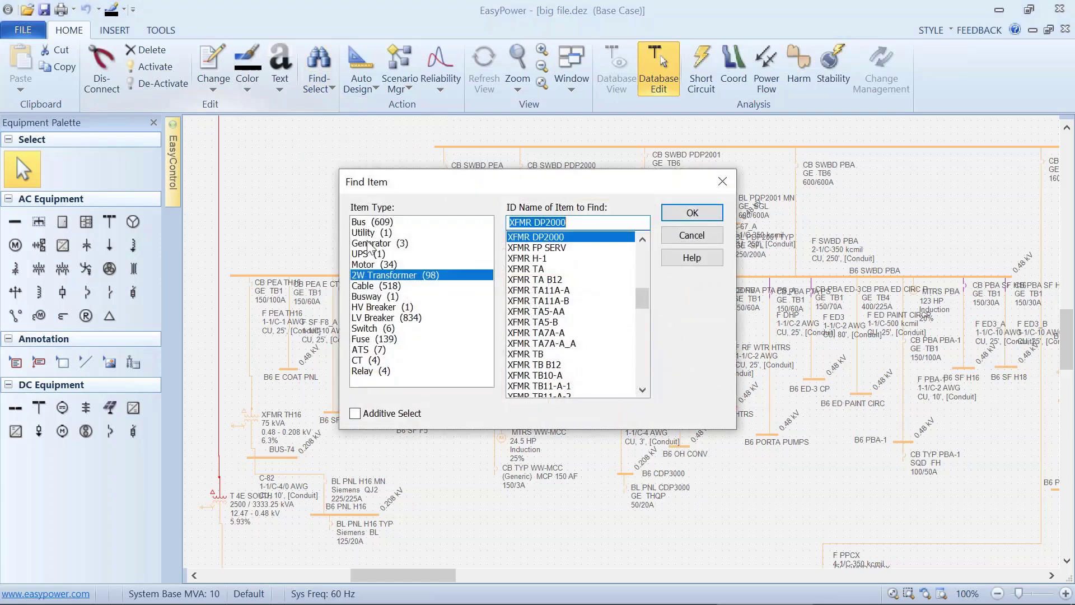
{"action": "left_click", "coordinate": [368, 223]}
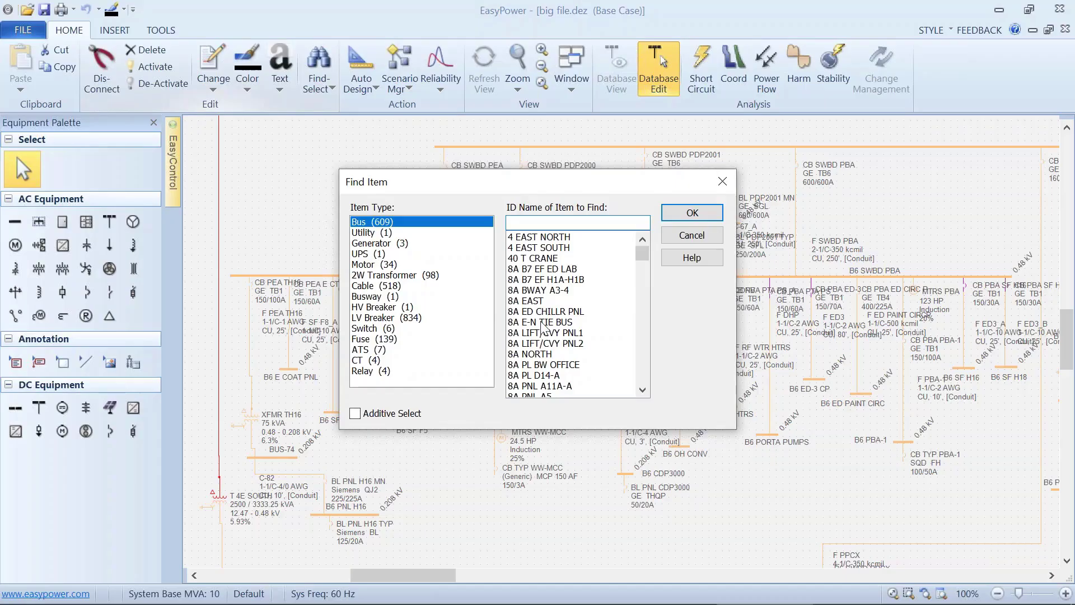
{"action": "left_click", "coordinate": [538, 354]}
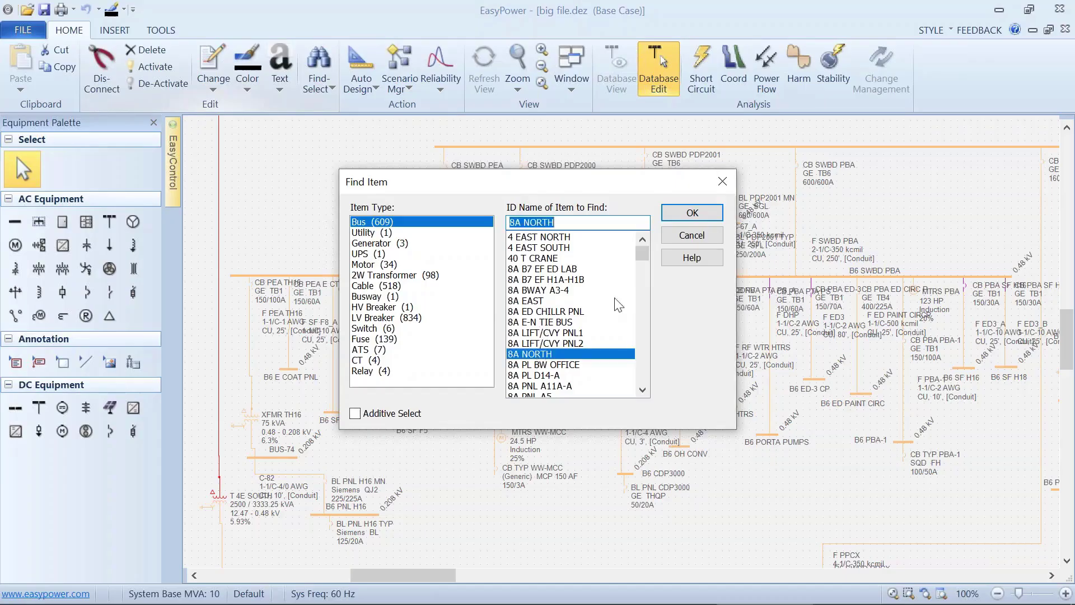
{"action": "left_click", "coordinate": [672, 215]}
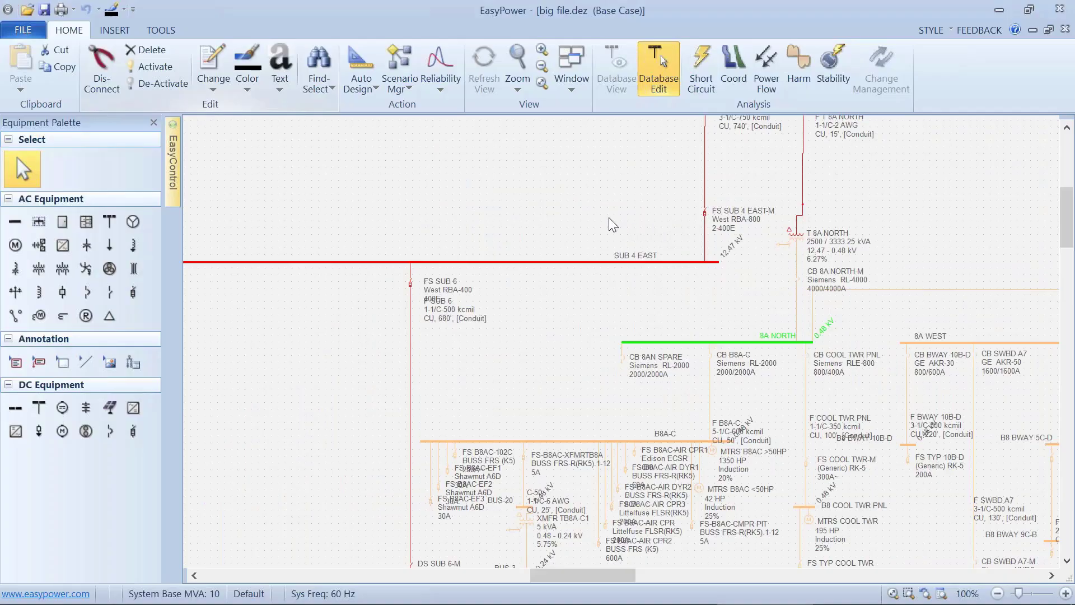
Examine where the highlighted bus 8A NORTH sits within the overall one-line
{"action": "left_click_drag", "start_coordinate": [667, 270], "coordinate": [480, 247]}
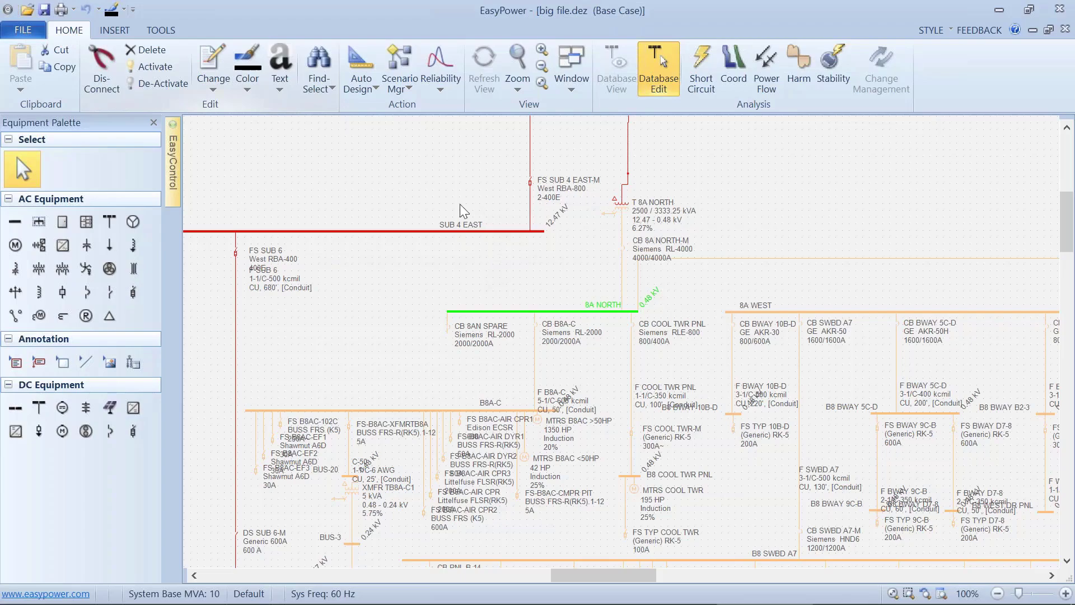
{"action": "scroll", "coordinate": [460, 205], "scroll_direction": "down", "scroll_amount": 3}
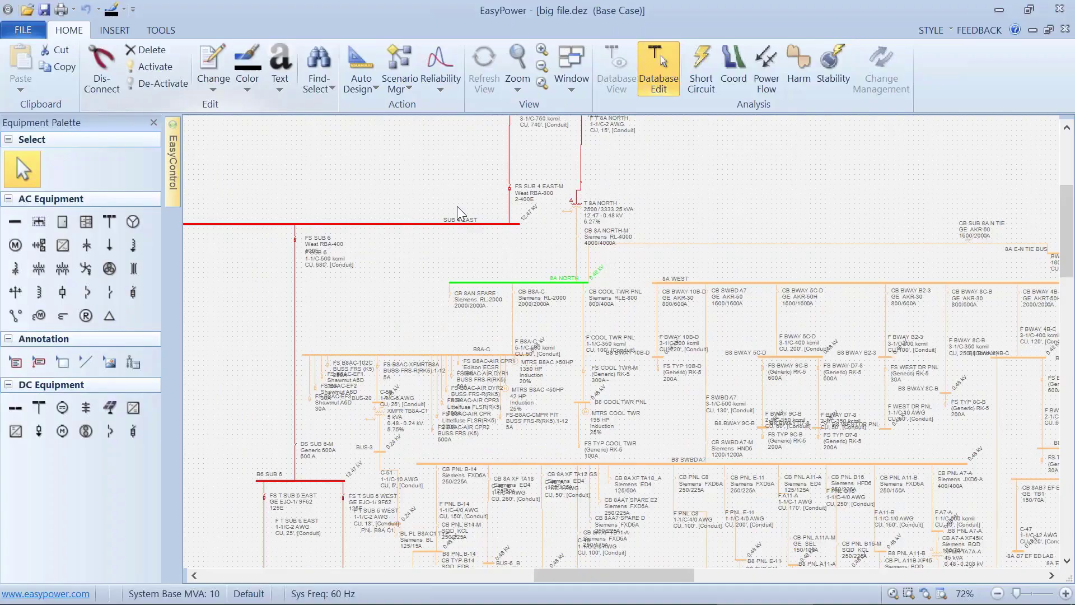
{"action": "scroll", "coordinate": [457, 206], "scroll_direction": "down", "scroll_amount": 4}
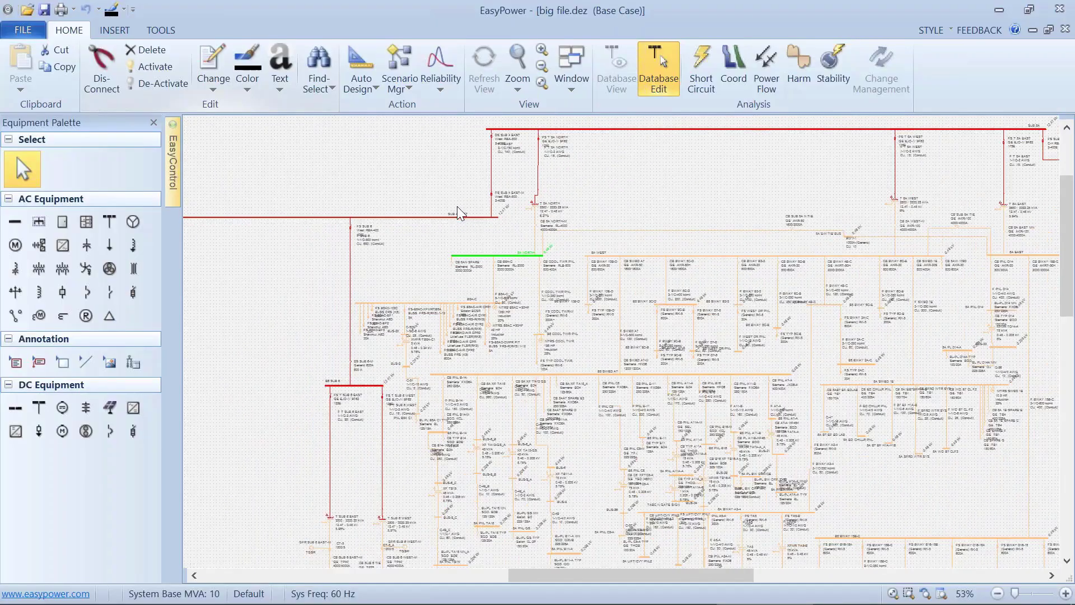
{"action": "scroll", "coordinate": [456, 206], "scroll_direction": "down", "scroll_amount": 1}
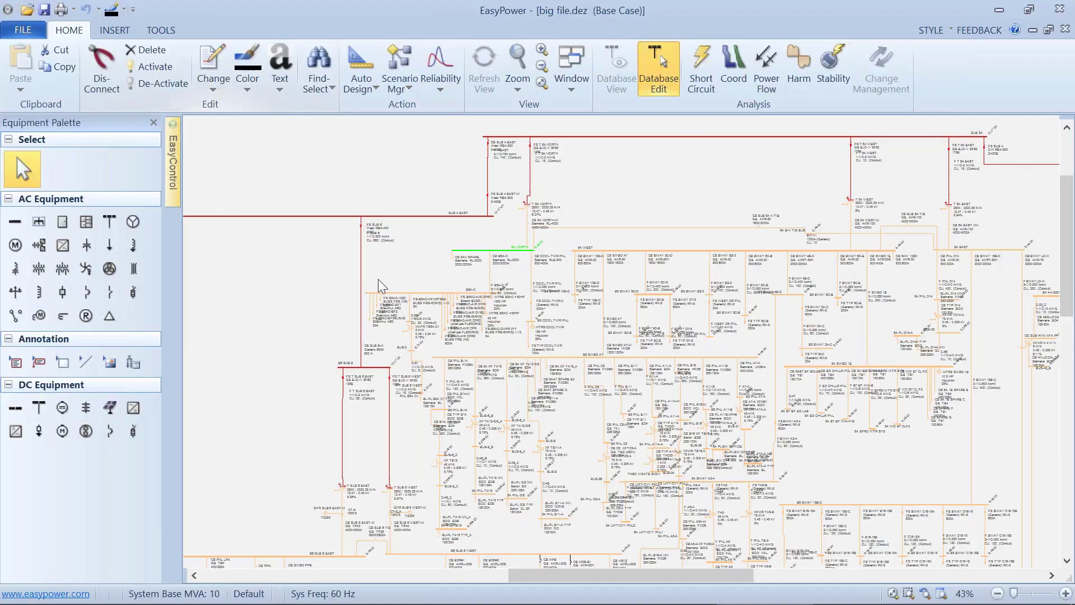
{"action": "scroll", "coordinate": [374, 282], "scroll_direction": "down", "scroll_amount": 2}
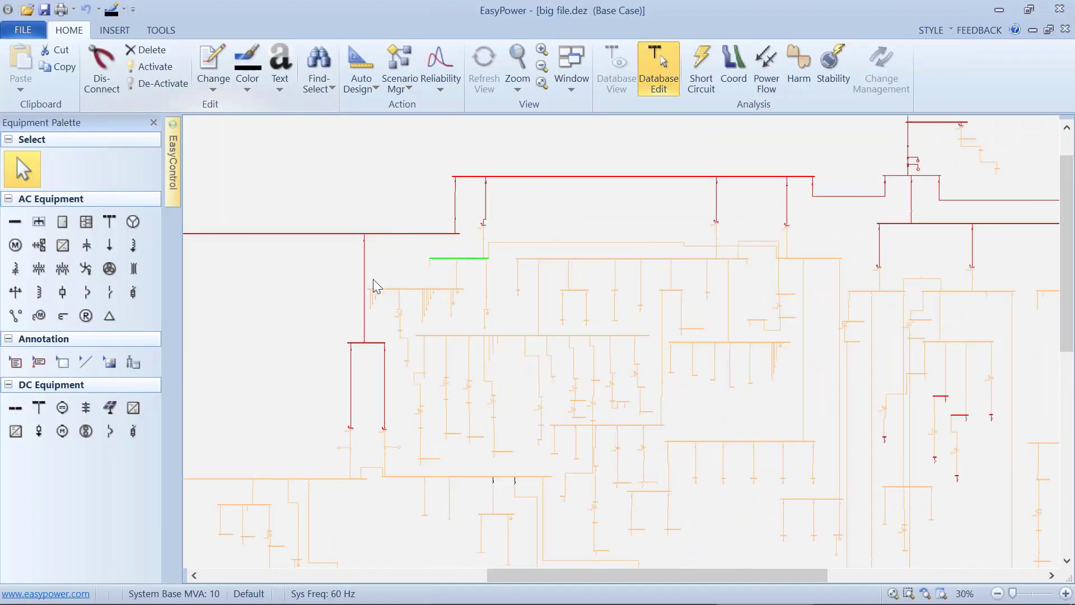
{"action": "scroll", "coordinate": [376, 285], "scroll_direction": "down", "scroll_amount": 2}
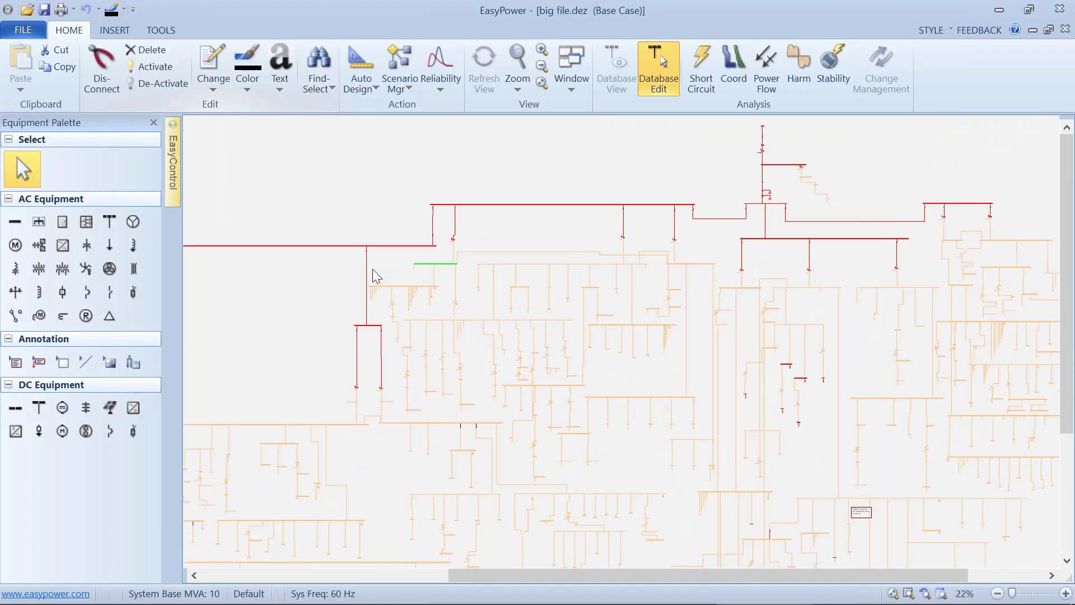
{"action": "scroll", "coordinate": [377, 275], "scroll_direction": "down", "scroll_amount": 1}
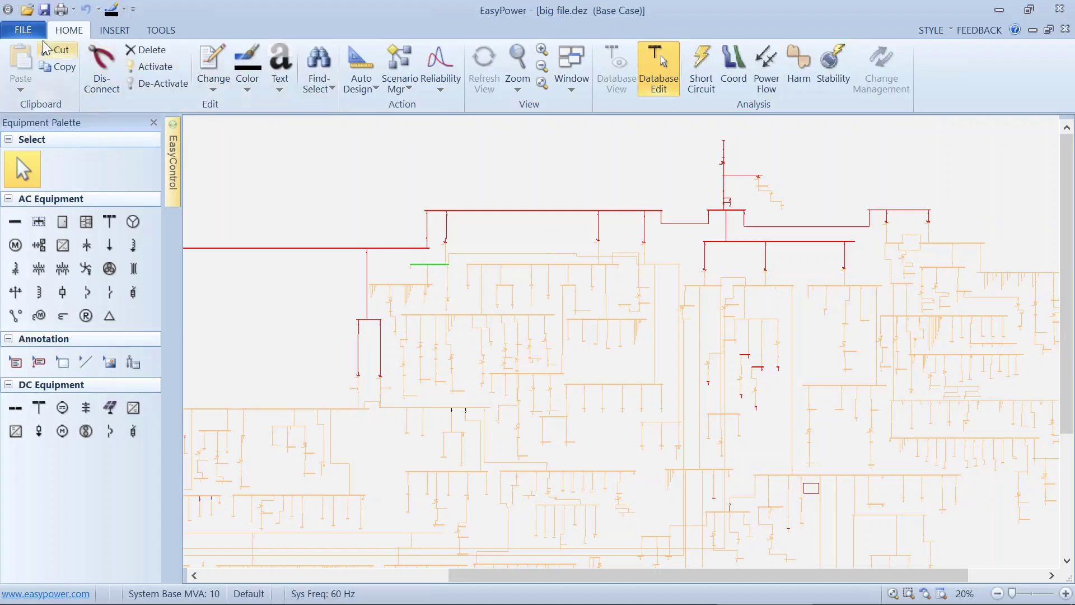
Close big file.dez without saving the changes
{"action": "left_click", "coordinate": [25, 31]}
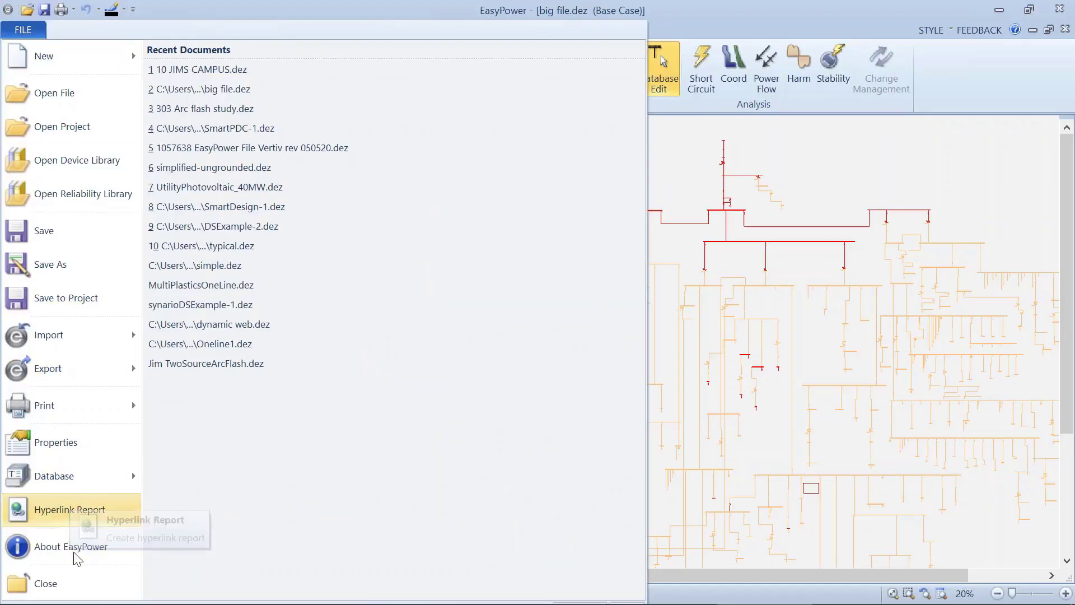
{"action": "left_click", "coordinate": [67, 571]}
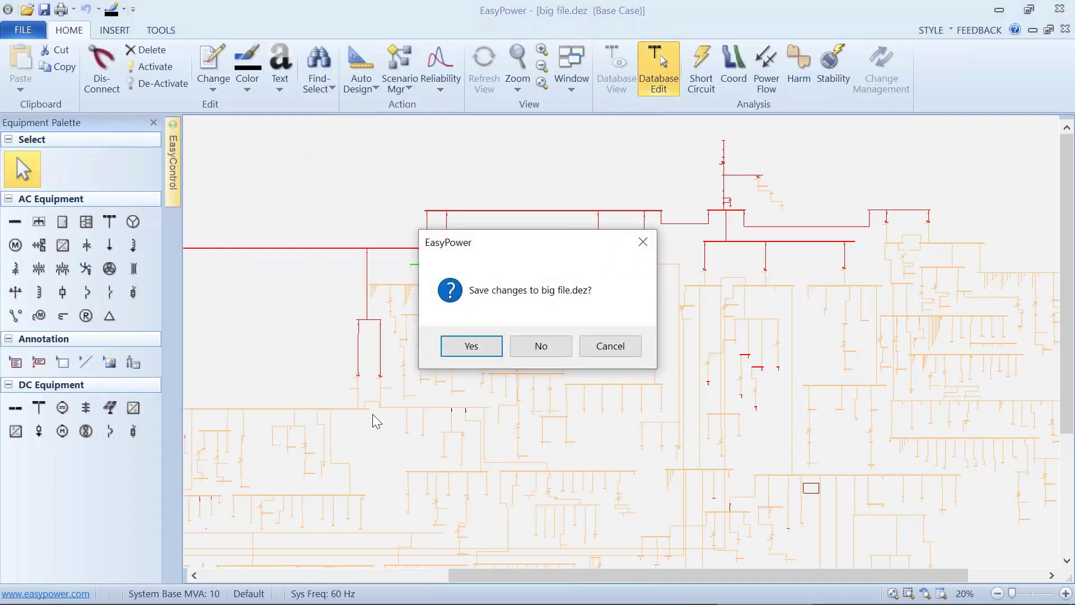
{"action": "left_click", "coordinate": [526, 349]}
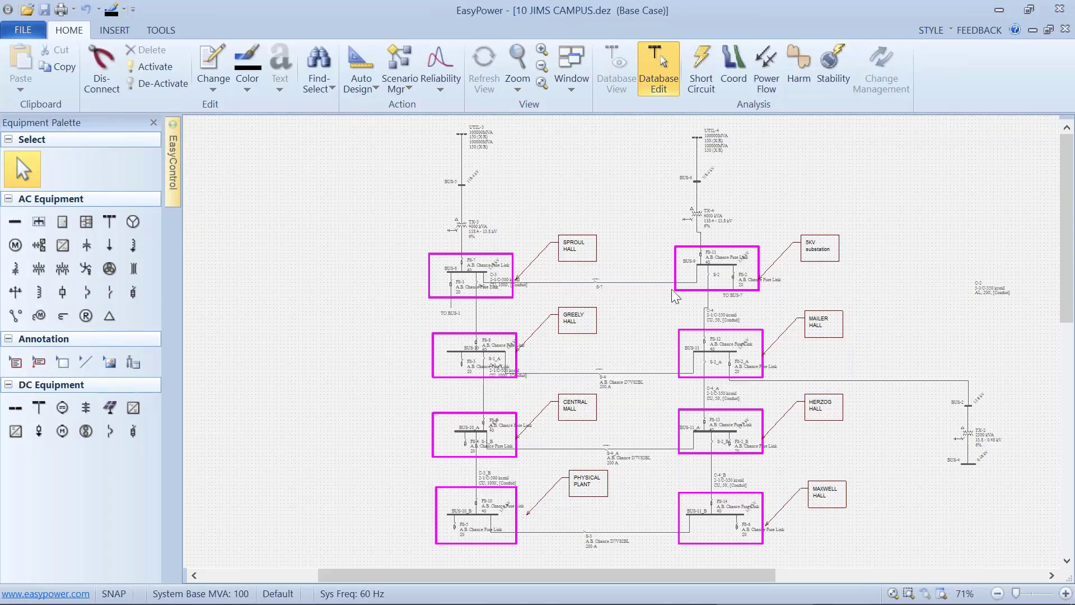
Examine the campus one-line's boxed and labelled buildings, from Sproul Hall and the 5KV substation down to Physical Plant and Maxwell Hall
{"action": "scroll", "coordinate": [690, 226], "scroll_direction": "up", "scroll_amount": 1}
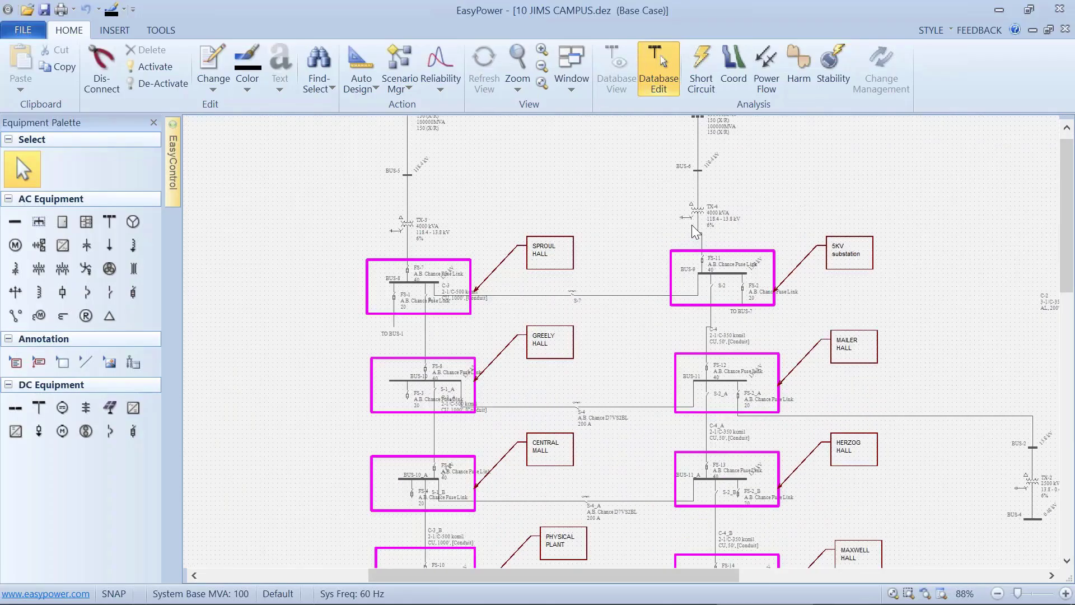
{"action": "scroll", "coordinate": [692, 227], "scroll_direction": "up", "scroll_amount": 1}
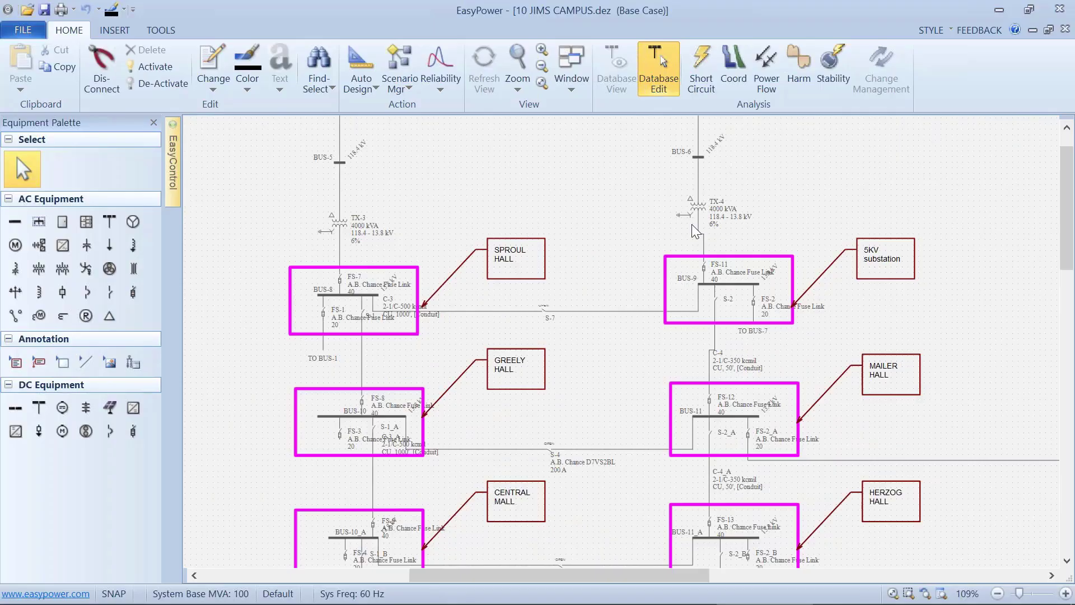
{"action": "scroll", "coordinate": [691, 224], "scroll_direction": "down", "scroll_amount": 1}
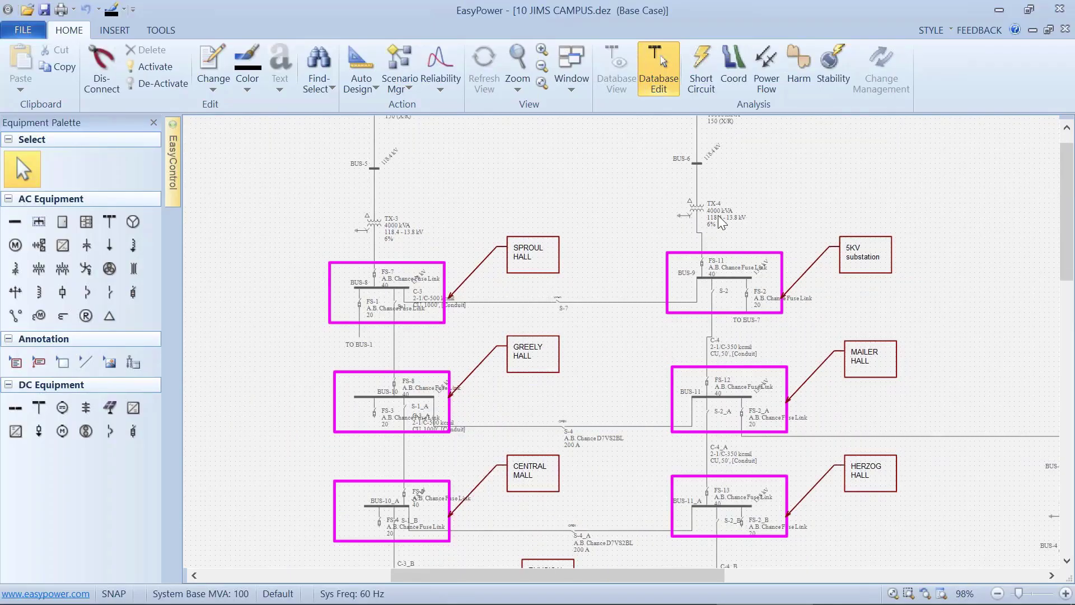
{"action": "scroll", "coordinate": [711, 292], "scroll_direction": "down", "scroll_amount": 1}
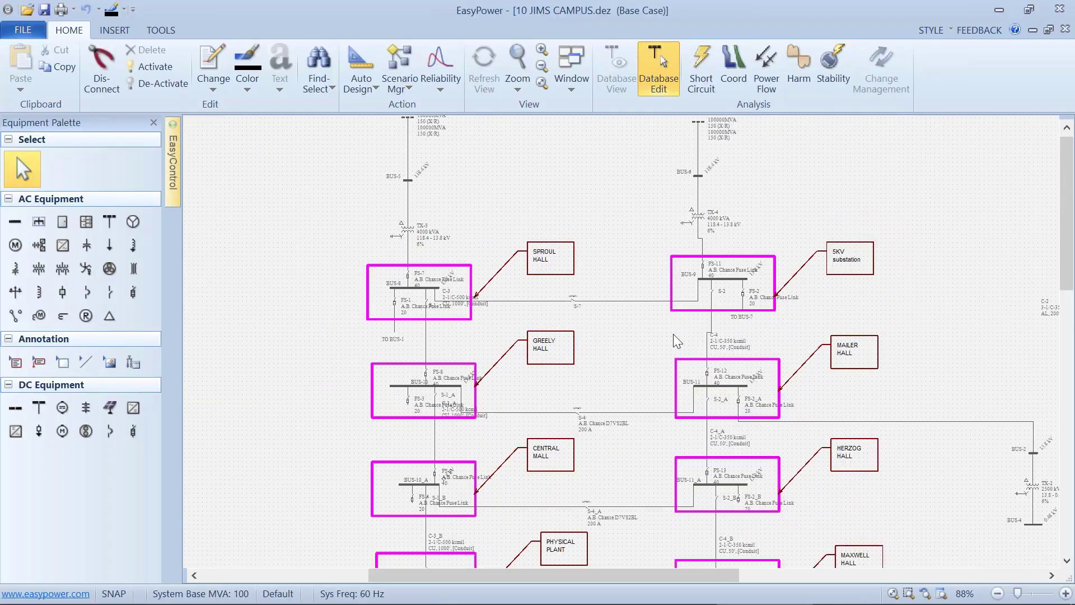
{"action": "left_click_drag", "start_coordinate": [640, 359], "coordinate": [655, 215]}
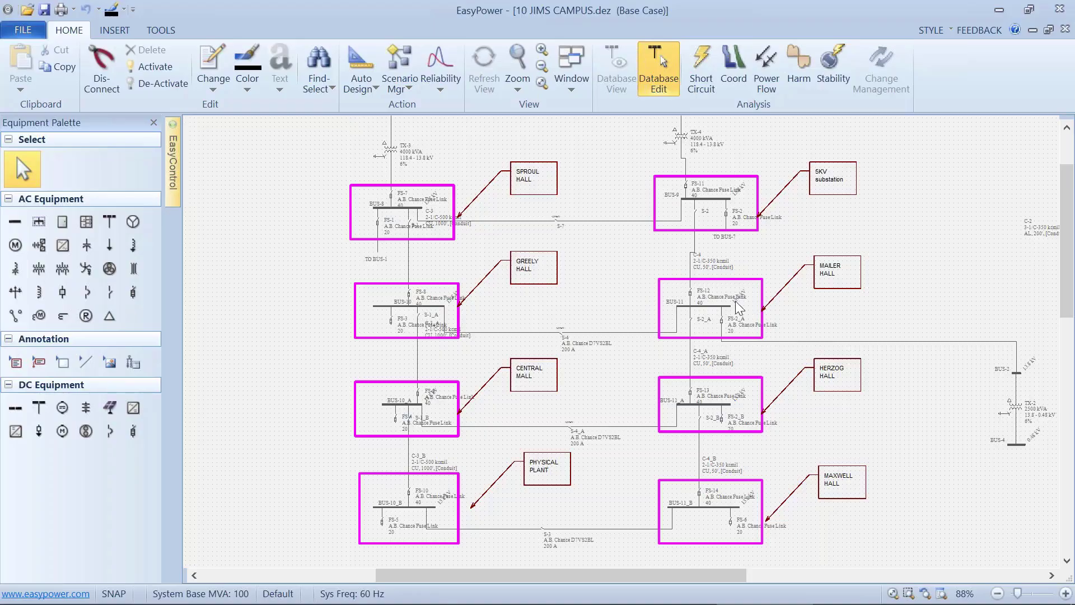
Display the saved named views SPROUL, Ring HV and 5K SUB in turn, and return to the Ring HV view
{"action": "left_click", "coordinate": [541, 84]}
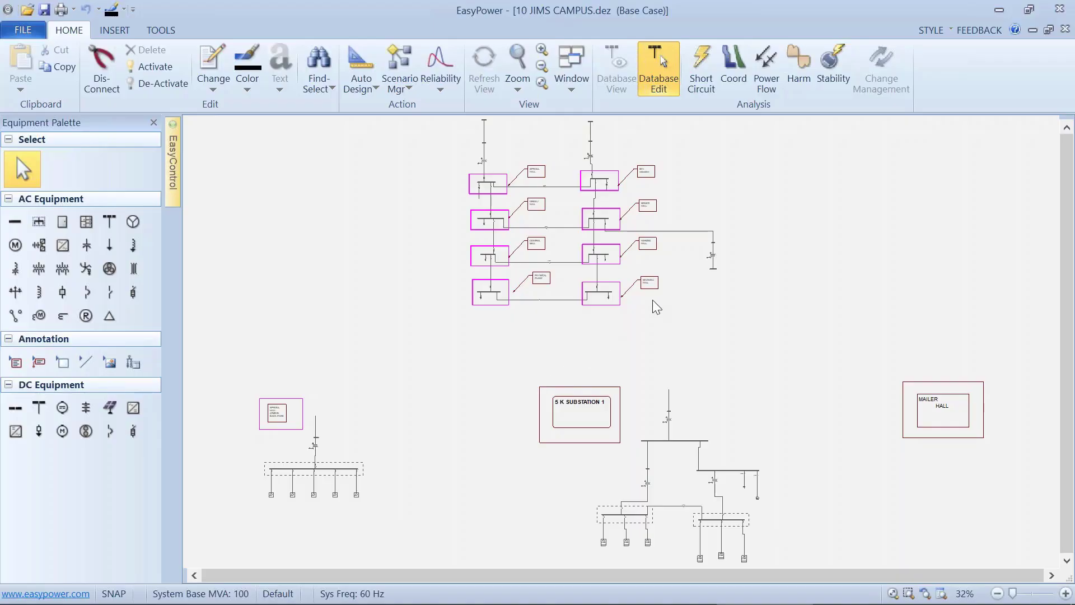
{"action": "scroll", "coordinate": [655, 298], "scroll_direction": "down", "scroll_amount": 2}
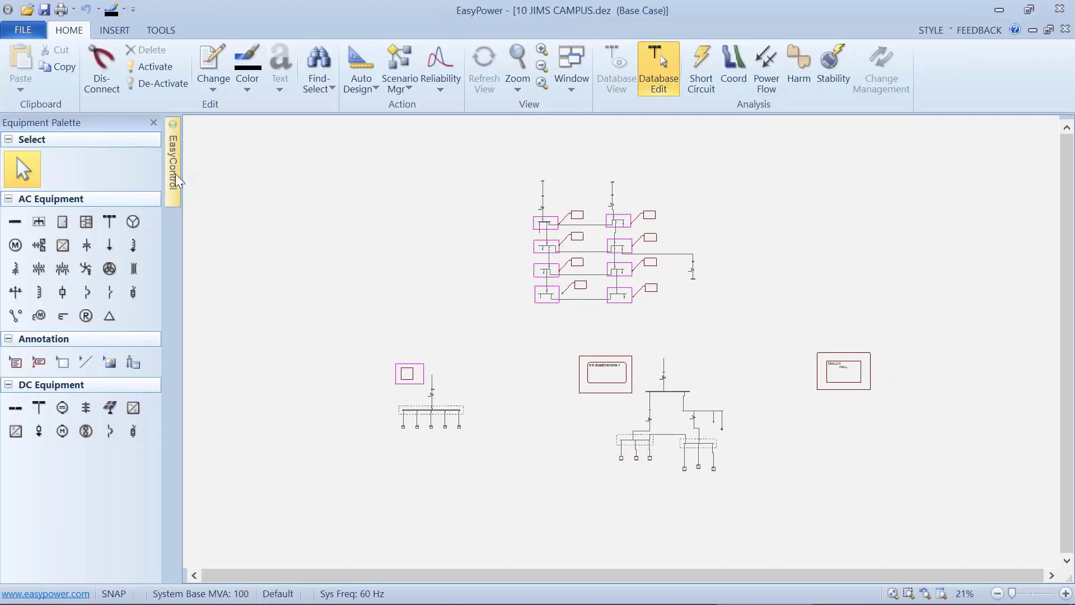
{"action": "mouse_move", "coordinate": [176, 174]}
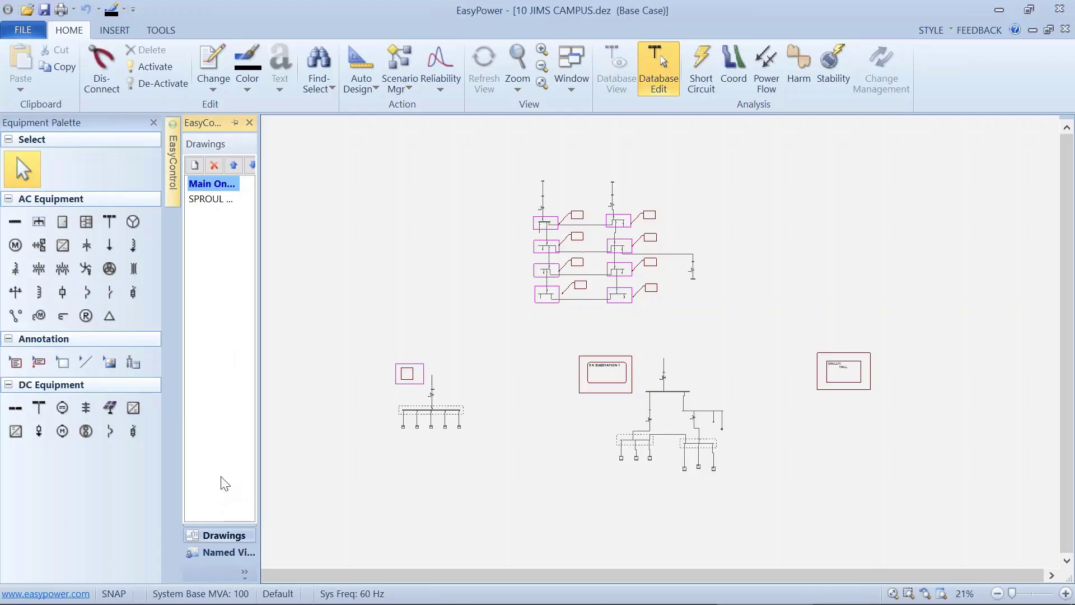
{"action": "left_click", "coordinate": [222, 553]}
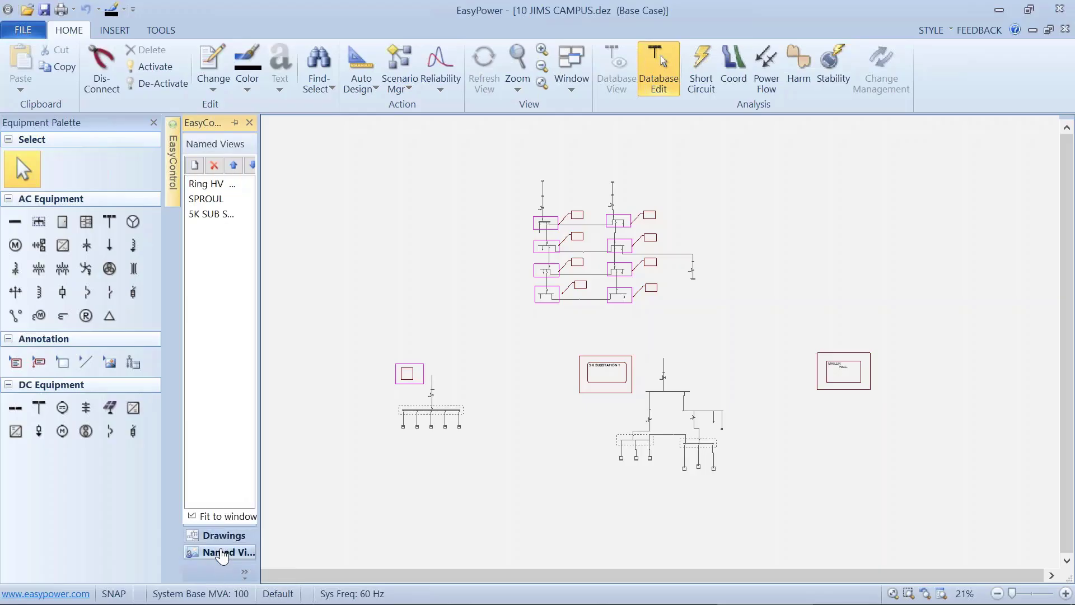
{"action": "left_click", "coordinate": [216, 189]}
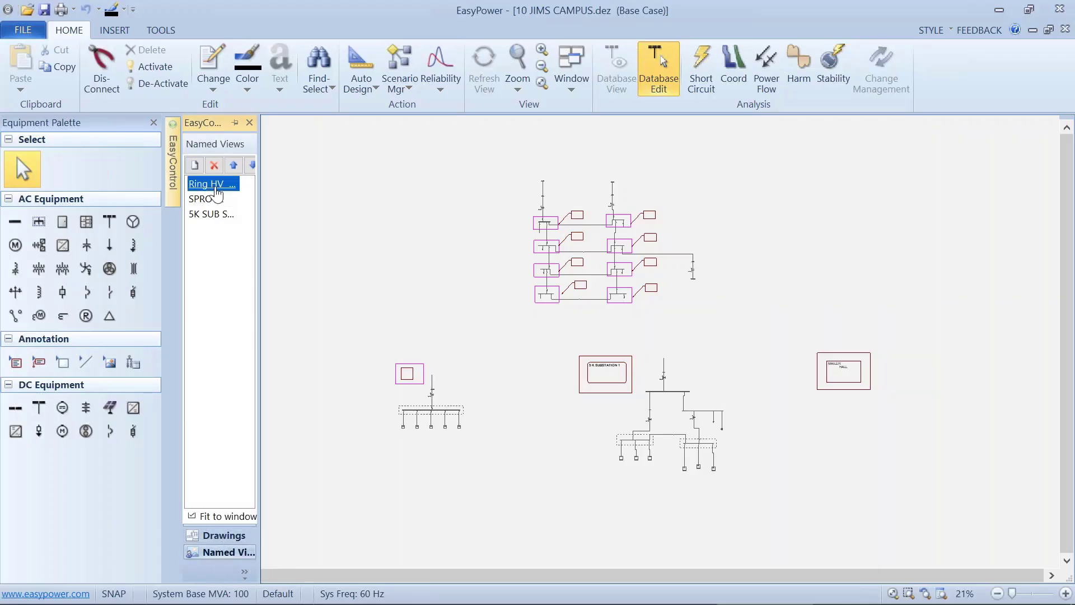
{"action": "left_click", "coordinate": [215, 197]}
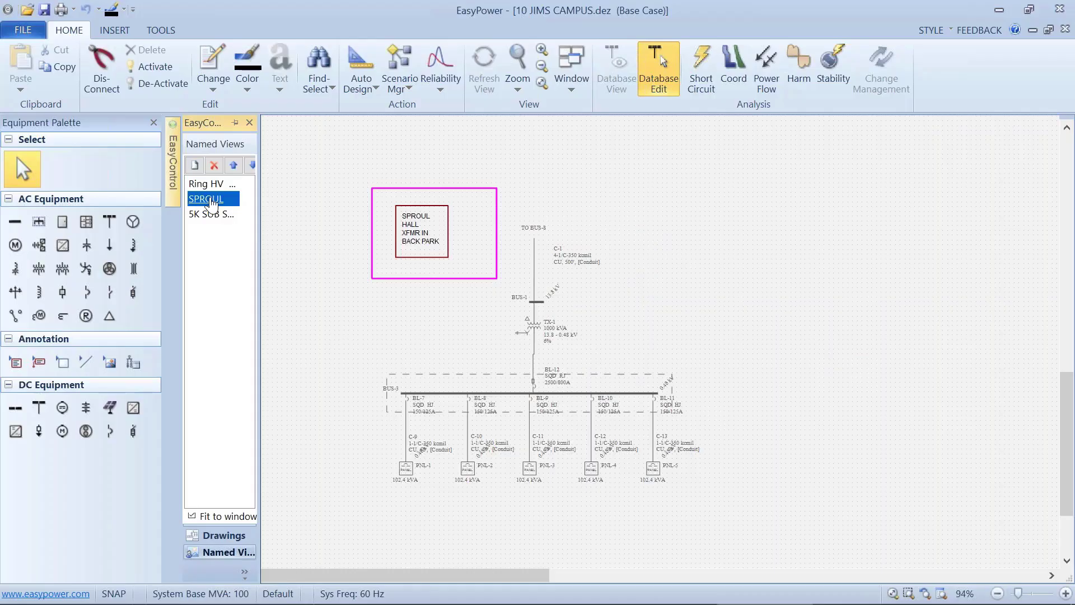
{"action": "left_click", "coordinate": [214, 184]}
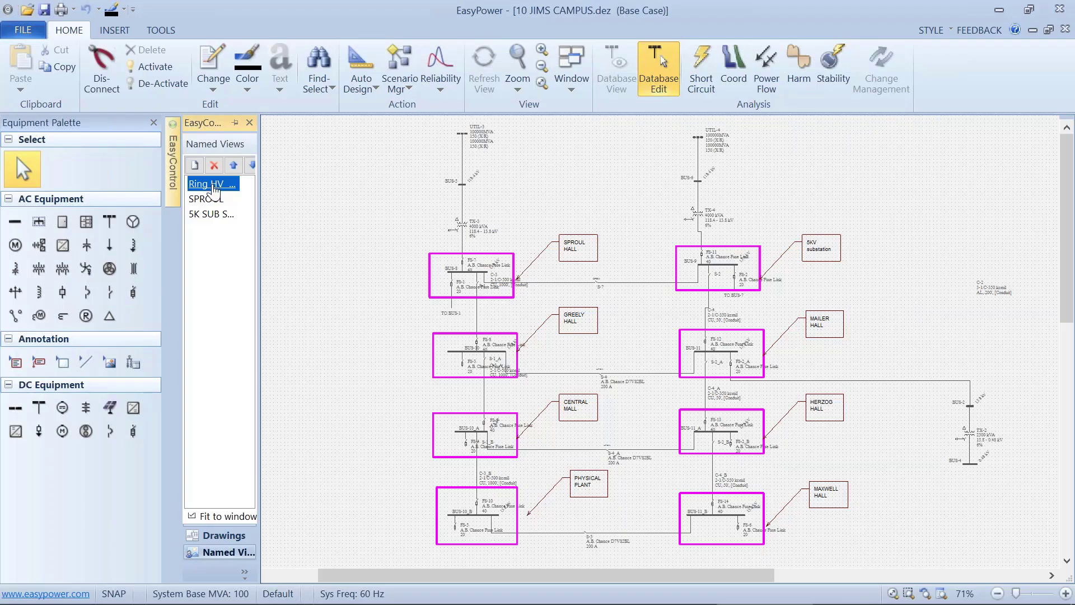
{"action": "left_click", "coordinate": [210, 216]}
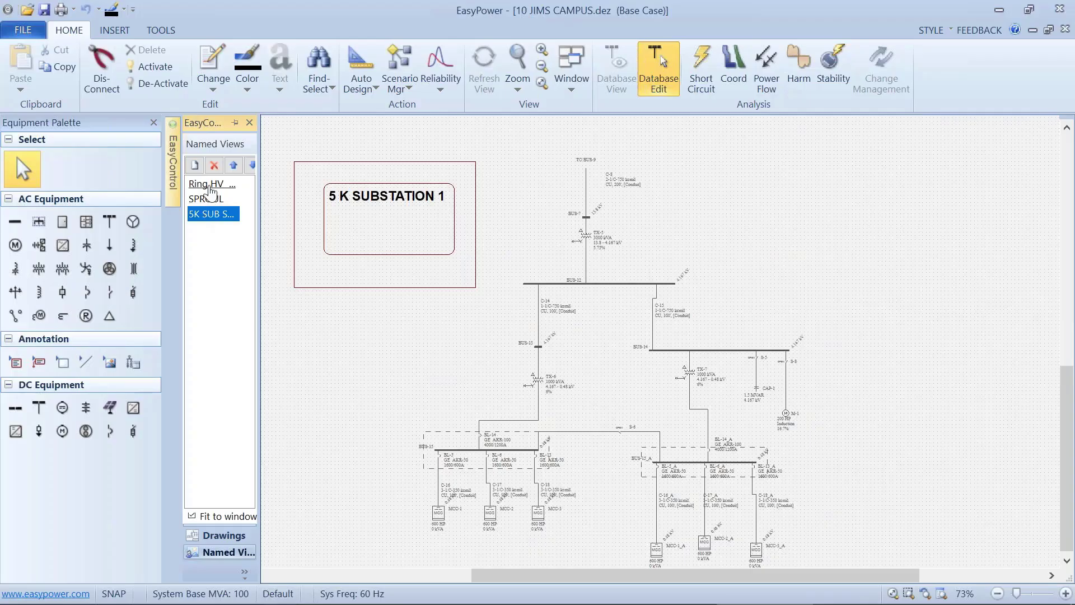
{"action": "left_click", "coordinate": [209, 184]}
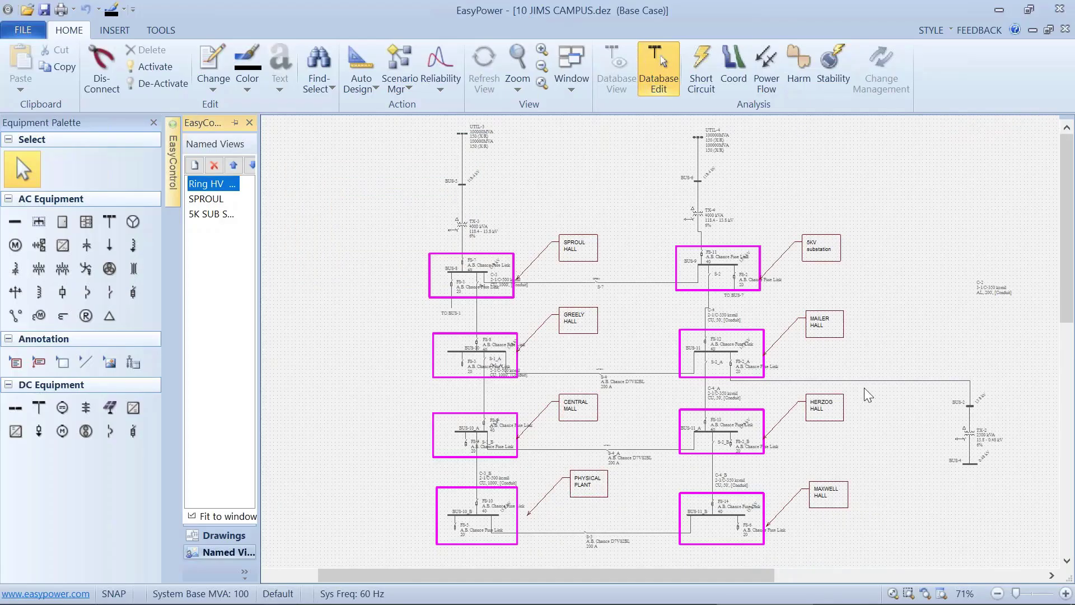
Examine the C-2 cable running from Mailer Hall's bus to BUS-2
{"action": "left_click_drag", "start_coordinate": [872, 368], "coordinate": [453, 317]}
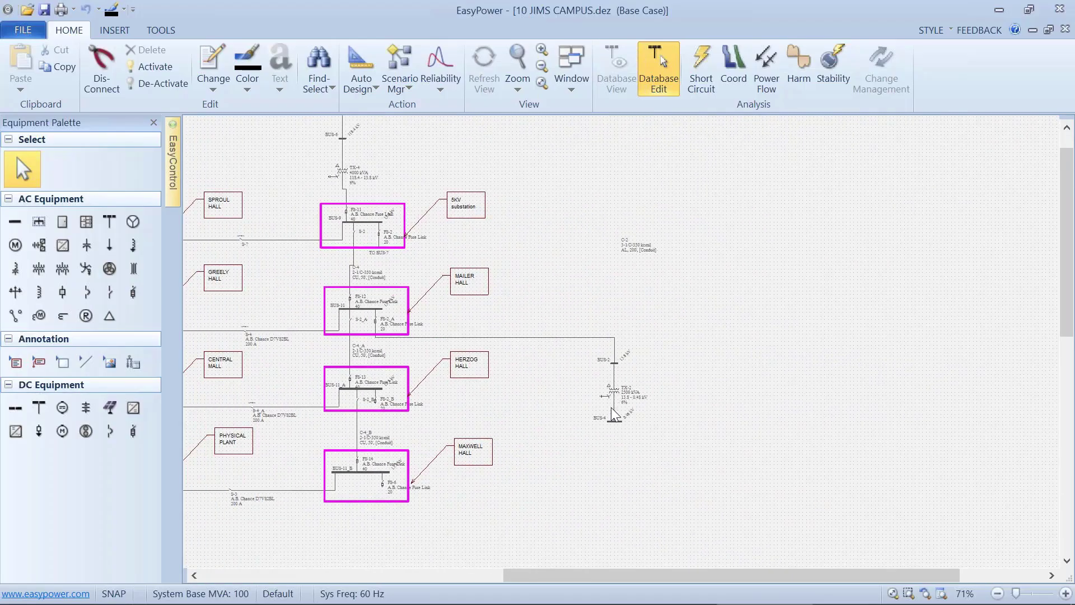
{"action": "left_click", "coordinate": [513, 335]}
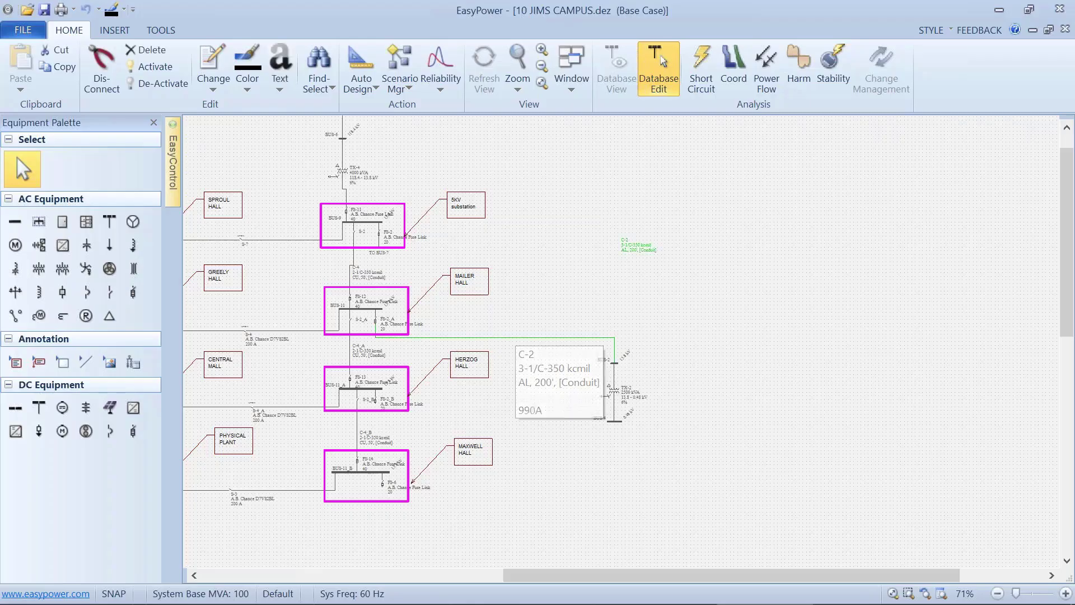
{"action": "left_click", "coordinate": [516, 318]}
Move BUS-2, transformer TX-2 and BUS-4 together to the free area just beside the large MAILER HALL box
{"action": "scroll", "coordinate": [515, 320], "scroll_direction": "down", "scroll_amount": 2}
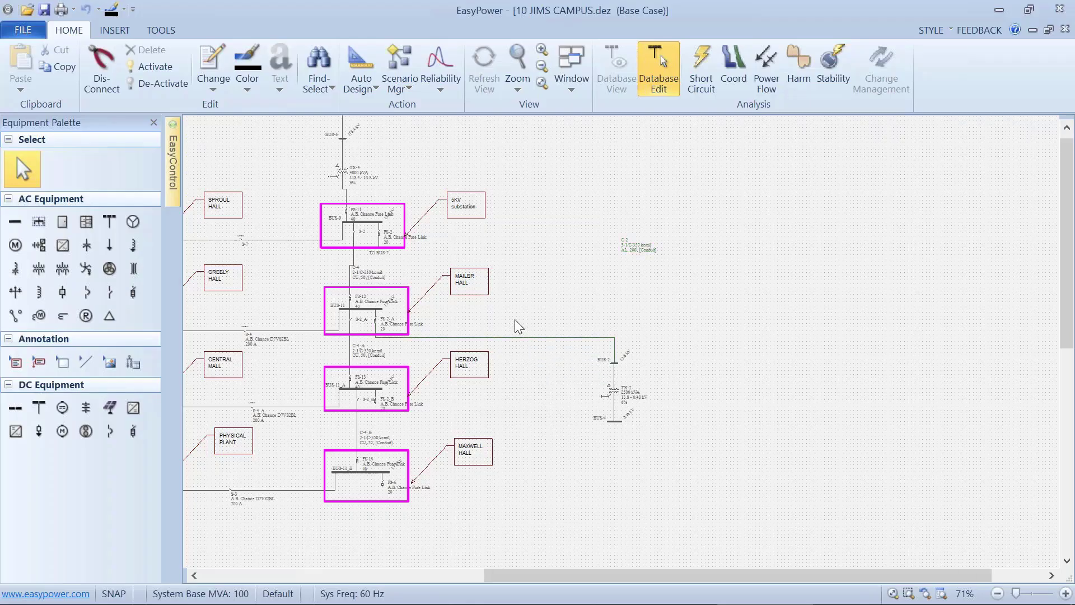
{"action": "scroll", "coordinate": [515, 319], "scroll_direction": "down", "scroll_amount": 1}
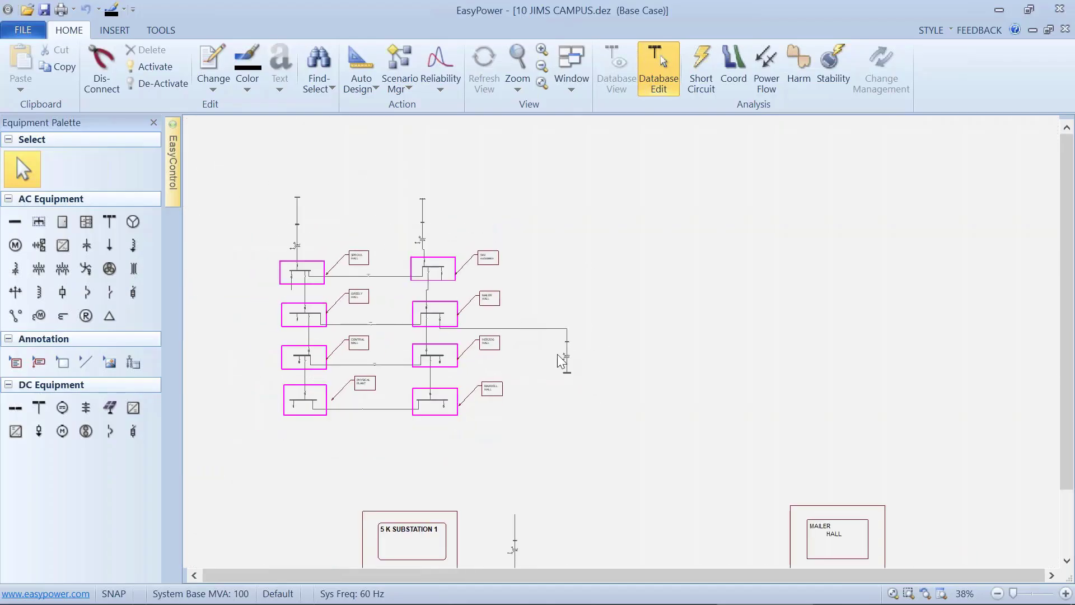
{"action": "left_click_drag", "start_coordinate": [559, 360], "coordinate": [373, 222]}
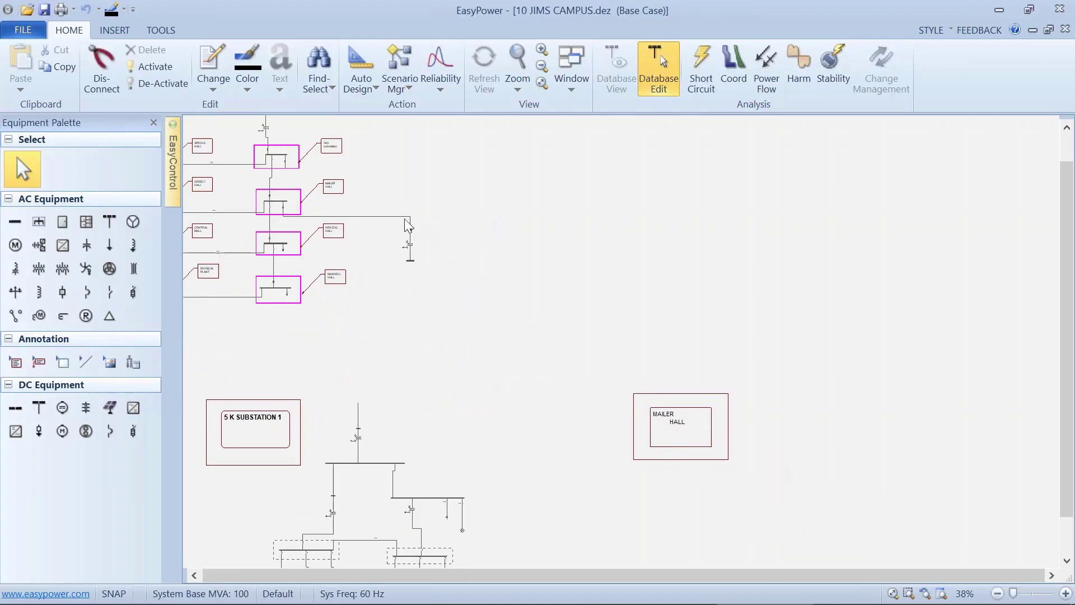
{"action": "left_click_drag", "start_coordinate": [394, 207], "coordinate": [601, 375]}
{"action": "scroll", "coordinate": [774, 446], "scroll_direction": "up", "scroll_amount": 3}
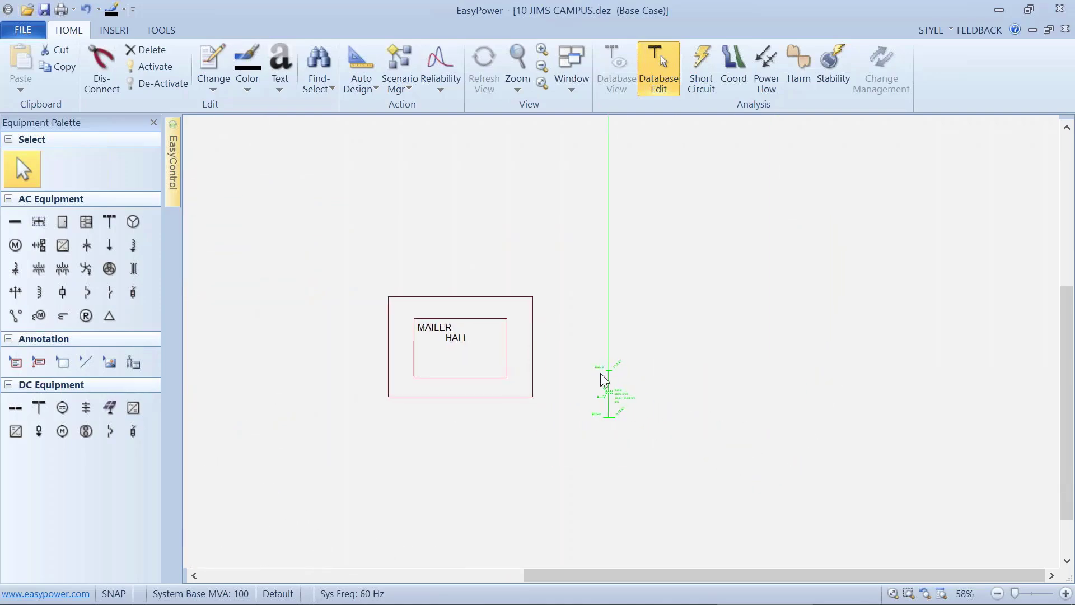
{"action": "scroll", "coordinate": [601, 374], "scroll_direction": "up", "scroll_amount": 1}
{"action": "scroll", "coordinate": [656, 386], "scroll_direction": "up", "scroll_amount": 2}
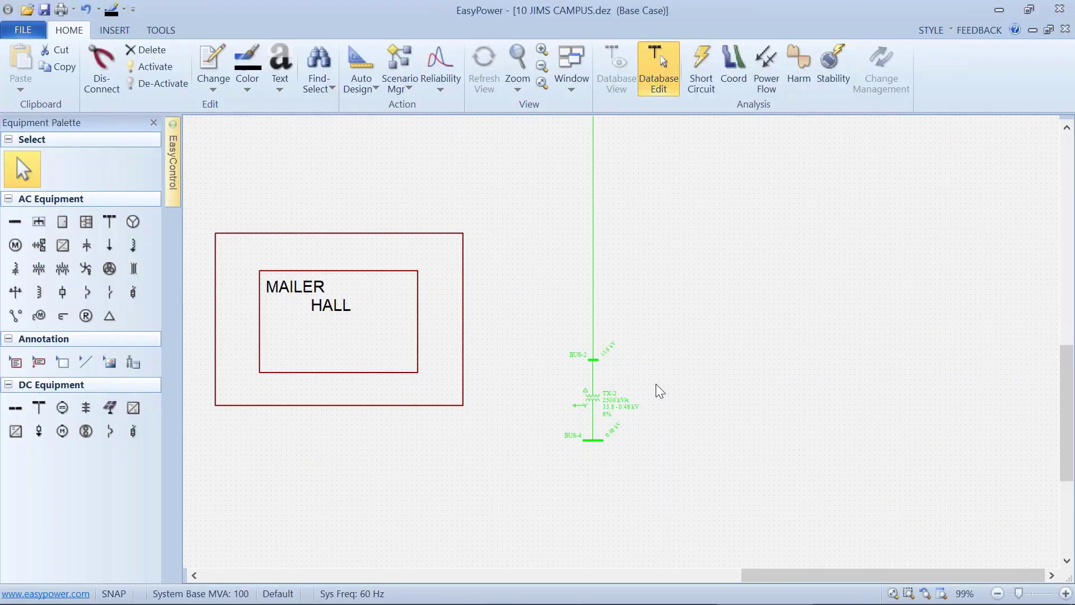
{"action": "left_click", "coordinate": [630, 308]}
Insert the Mailer Hall subsystem into the empty area below BUS-4
{"action": "left_click_drag", "start_coordinate": [635, 347], "coordinate": [608, 188]}
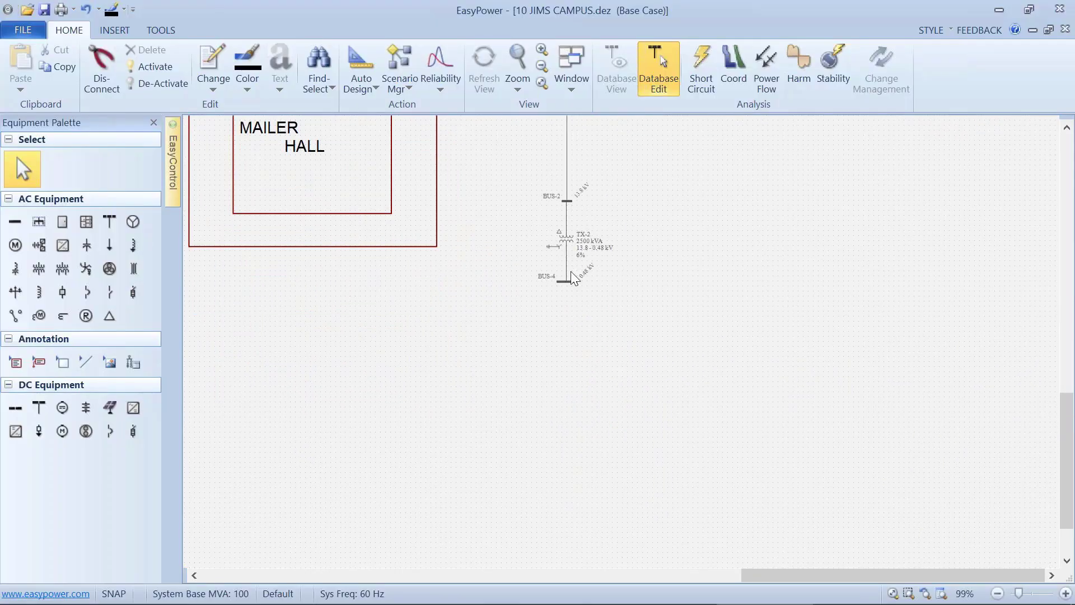
{"action": "left_click_drag", "start_coordinate": [515, 251], "coordinate": [537, 312]}
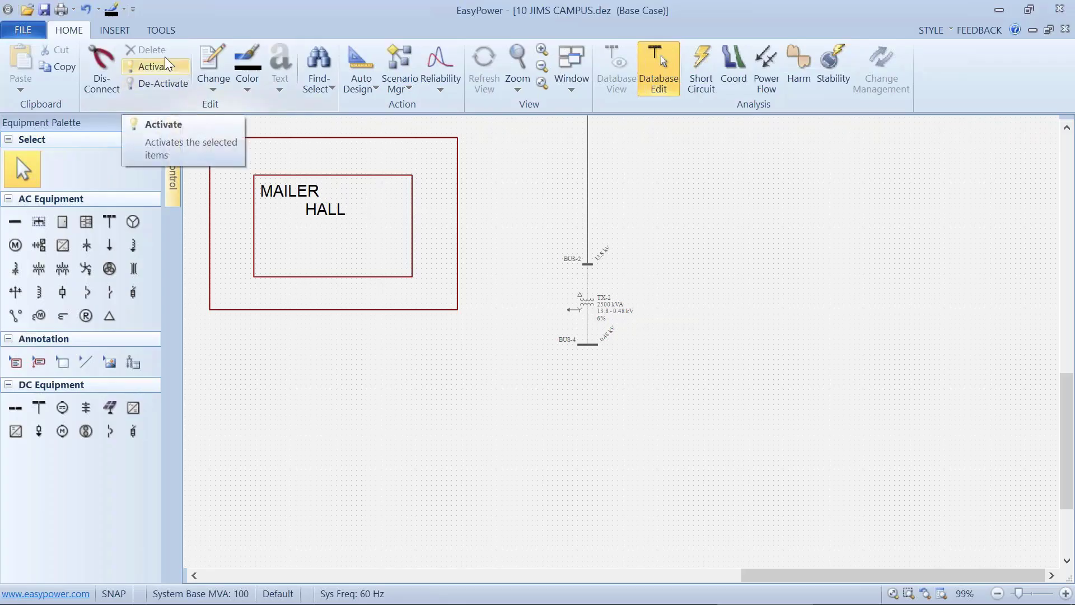
{"action": "left_click", "coordinate": [126, 32]}
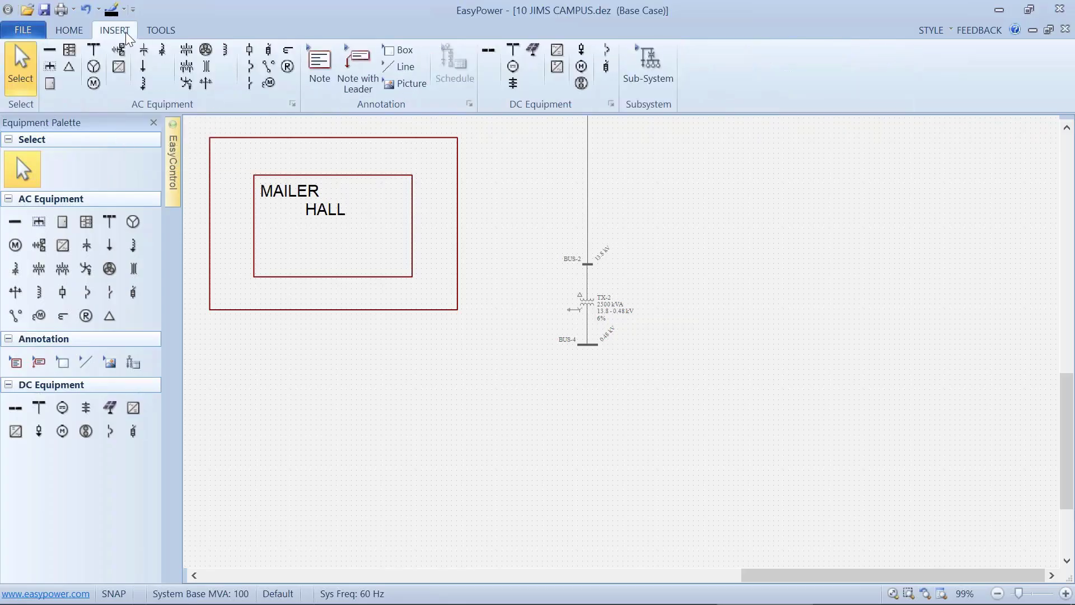
{"action": "left_click", "coordinate": [640, 68]}
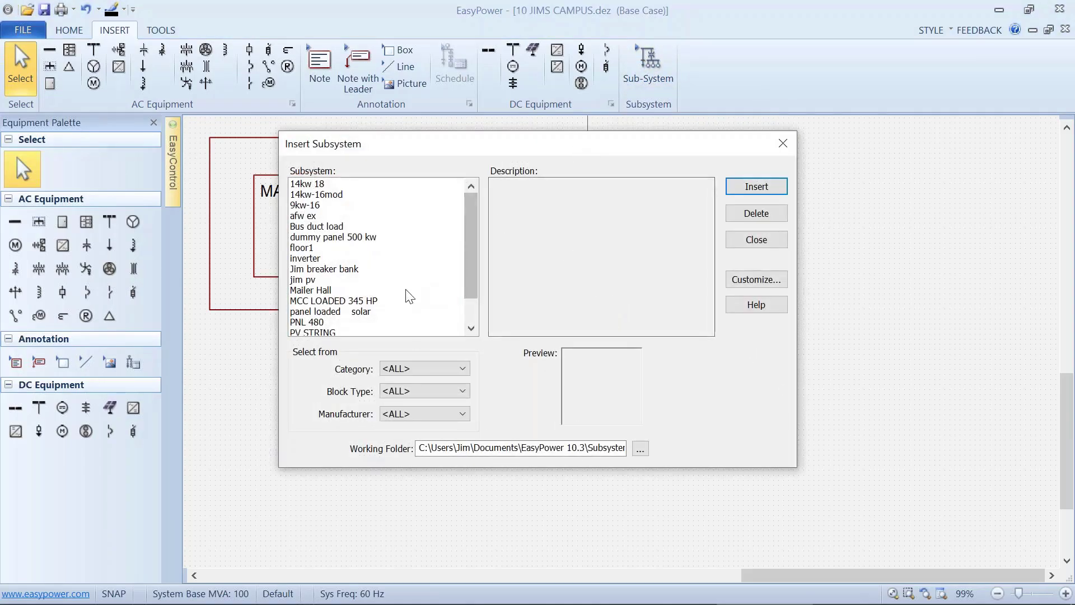
{"action": "left_click", "coordinate": [331, 292]}
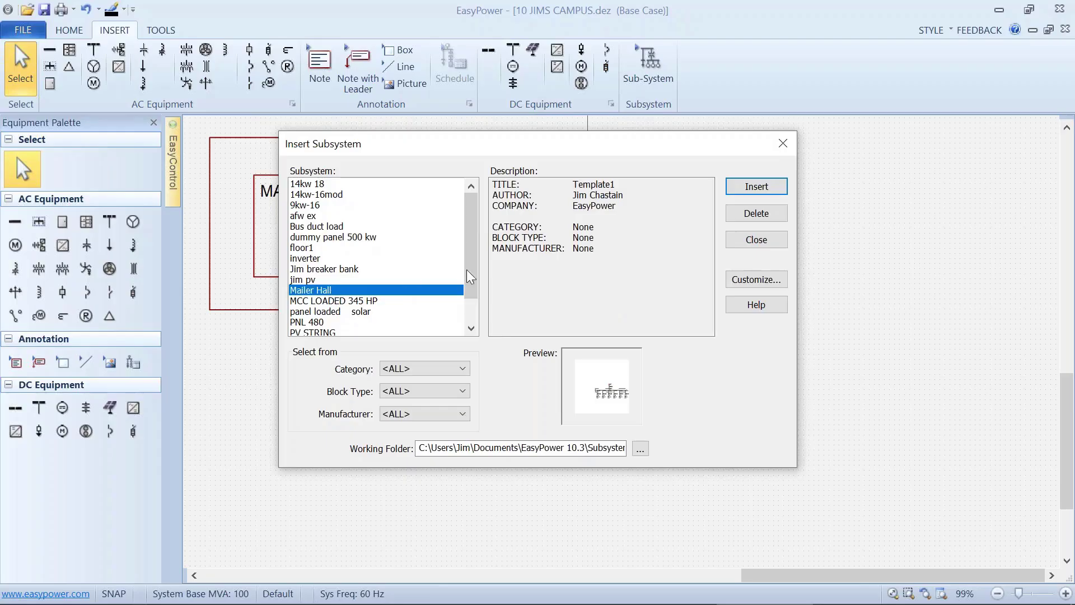
{"action": "left_click", "coordinate": [732, 192]}
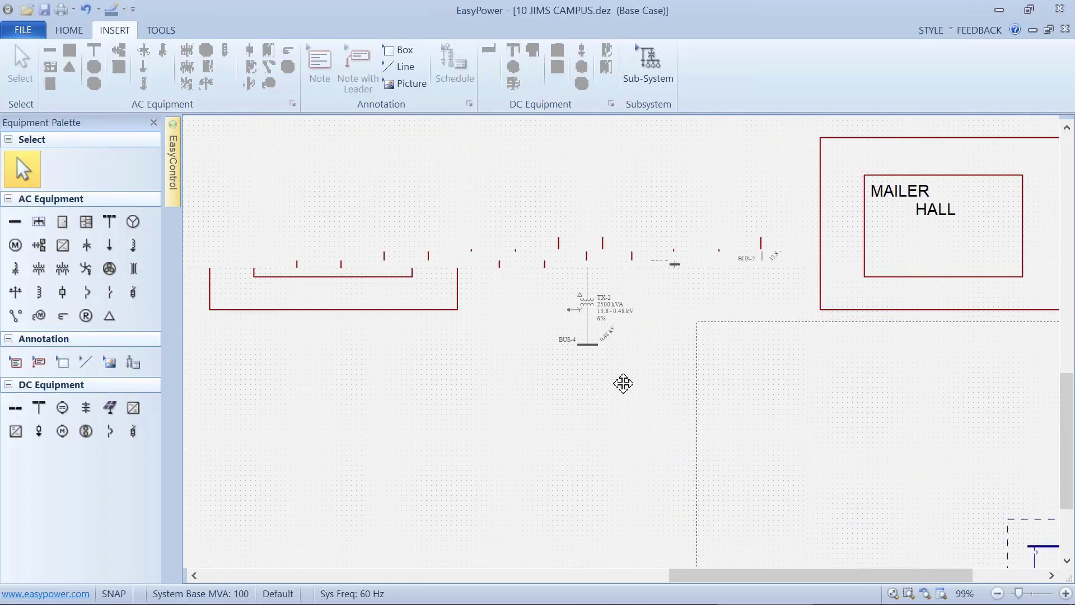
{"action": "key", "text": "Escape"}
Move the whole inserted Mailer Hall subsystem up so that fuse FS-15 attaches to BUS-4
{"action": "left_click_drag", "start_coordinate": [667, 363], "coordinate": [259, 368]}
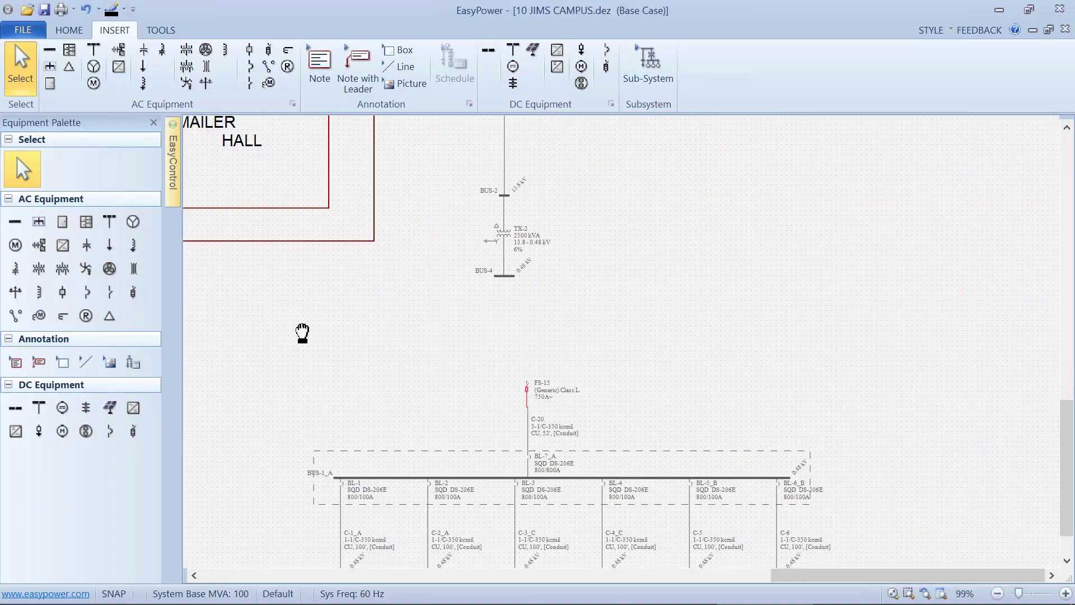
{"action": "left_click_drag", "start_coordinate": [302, 333], "coordinate": [291, 295]}
{"action": "left_click_drag", "start_coordinate": [249, 250], "coordinate": [815, 471]}
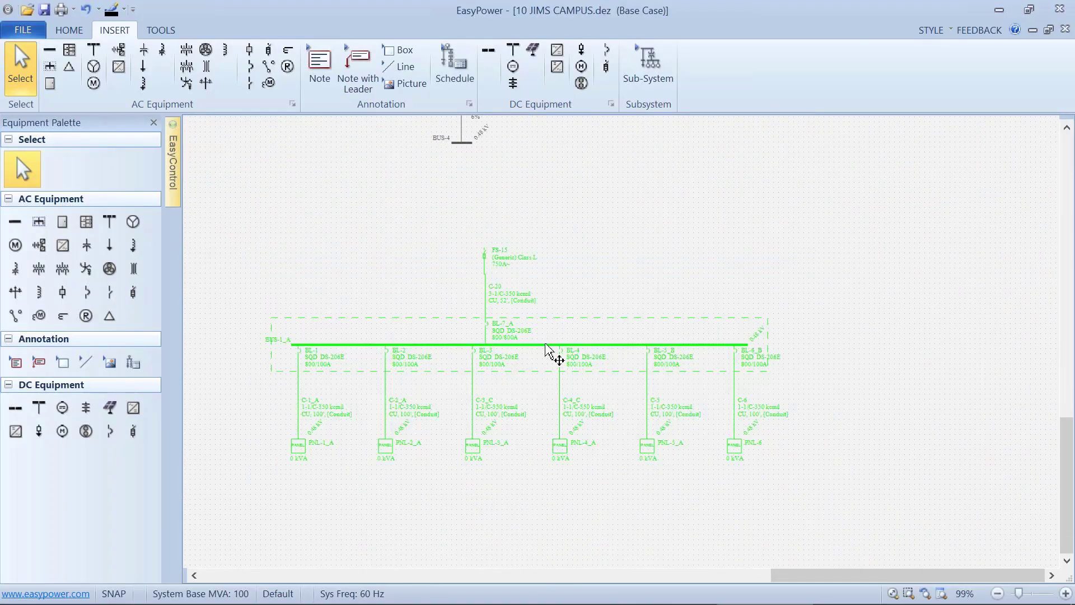
{"action": "left_click_drag", "start_coordinate": [538, 343], "coordinate": [516, 240]}
{"action": "left_click", "coordinate": [420, 182]}
Turn off Show Entire Line for cable C-2 between BUS-11 and BUS-2
{"action": "scroll", "coordinate": [419, 179], "scroll_direction": "up", "scroll_amount": 5}
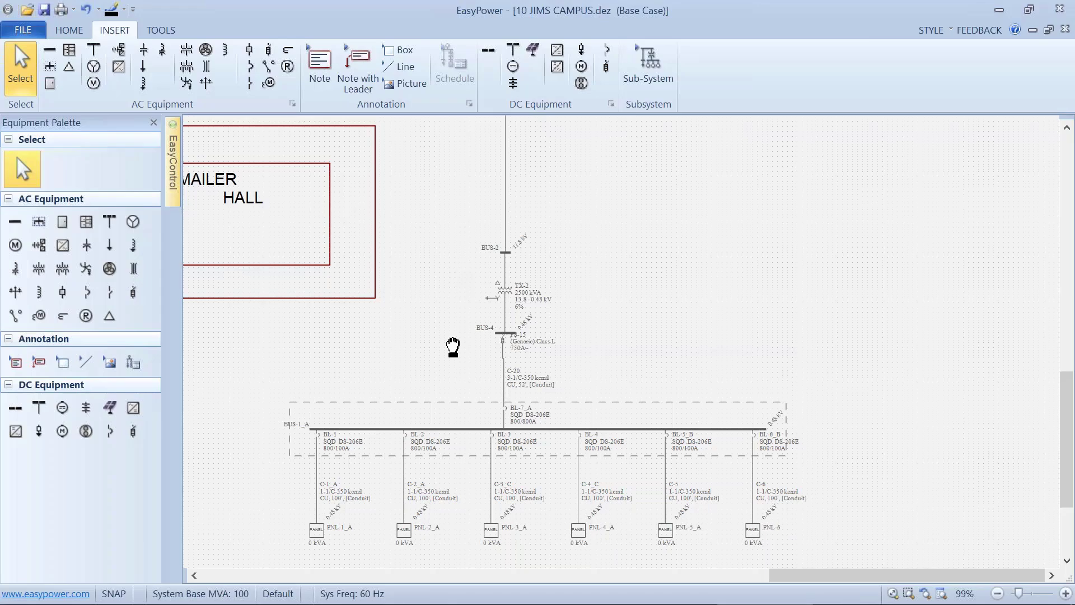
{"action": "scroll", "coordinate": [482, 306], "scroll_direction": "up", "scroll_amount": 3}
{"action": "scroll", "coordinate": [507, 270], "scroll_direction": "down", "scroll_amount": 3}
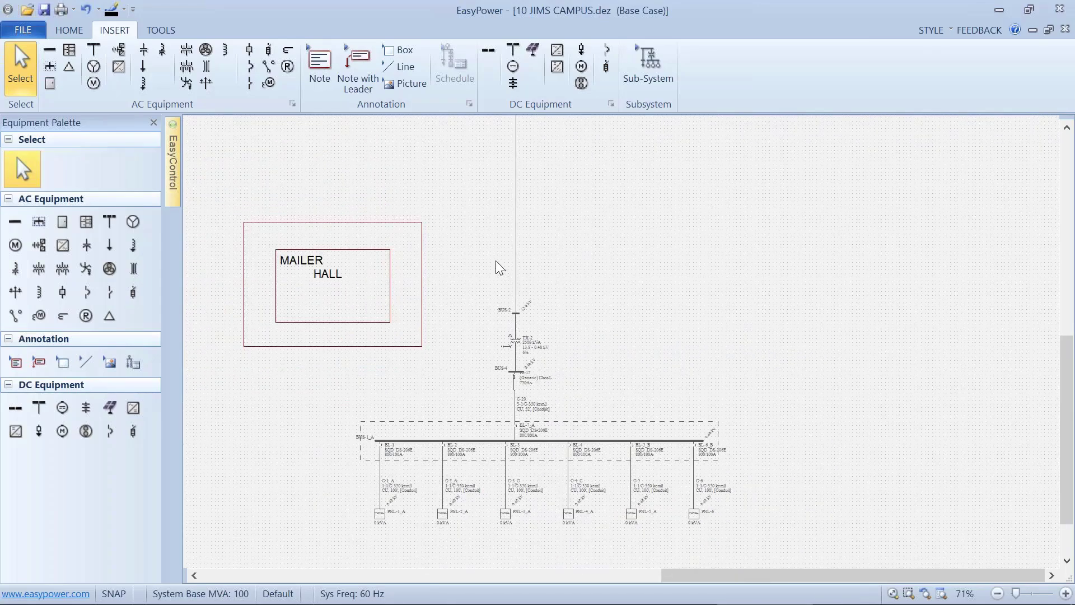
{"action": "scroll", "coordinate": [512, 302], "scroll_direction": "up", "scroll_amount": 3}
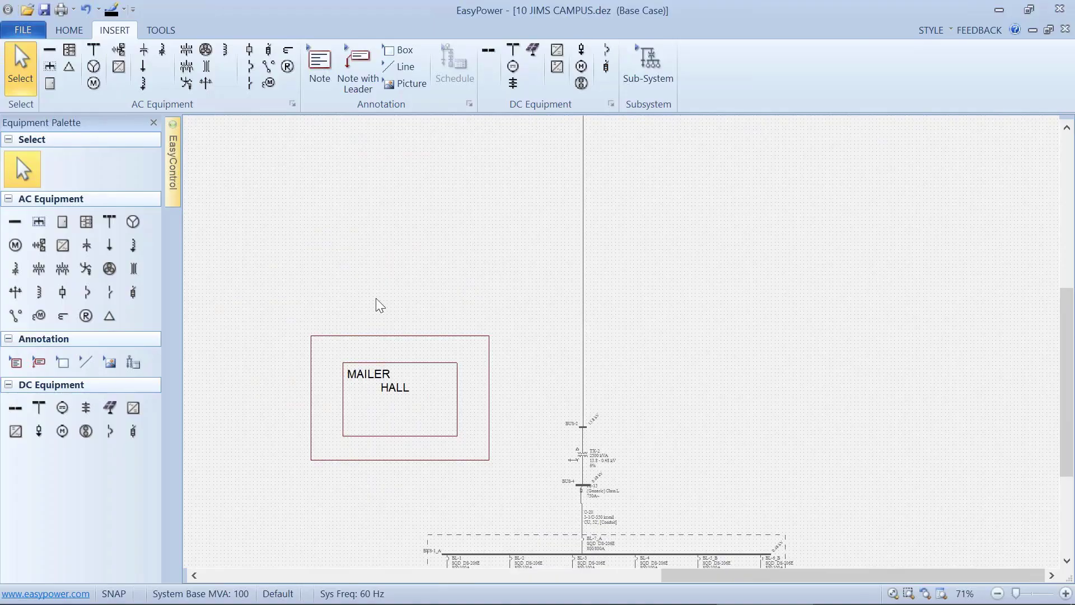
{"action": "left_click_drag", "start_coordinate": [511, 371], "coordinate": [487, 291]}
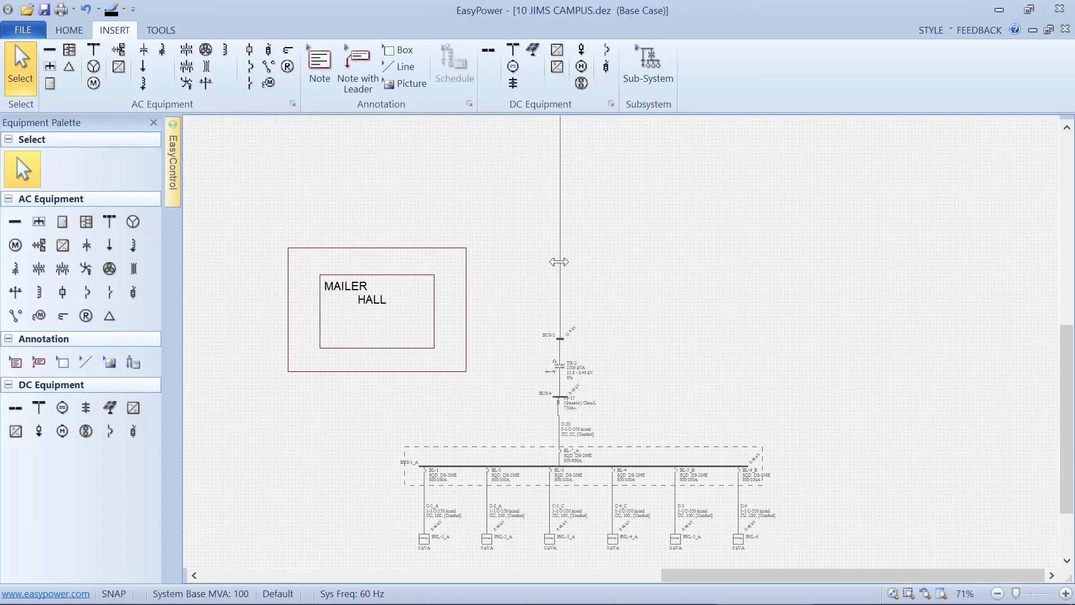
{"action": "left_click", "coordinate": [559, 262]}
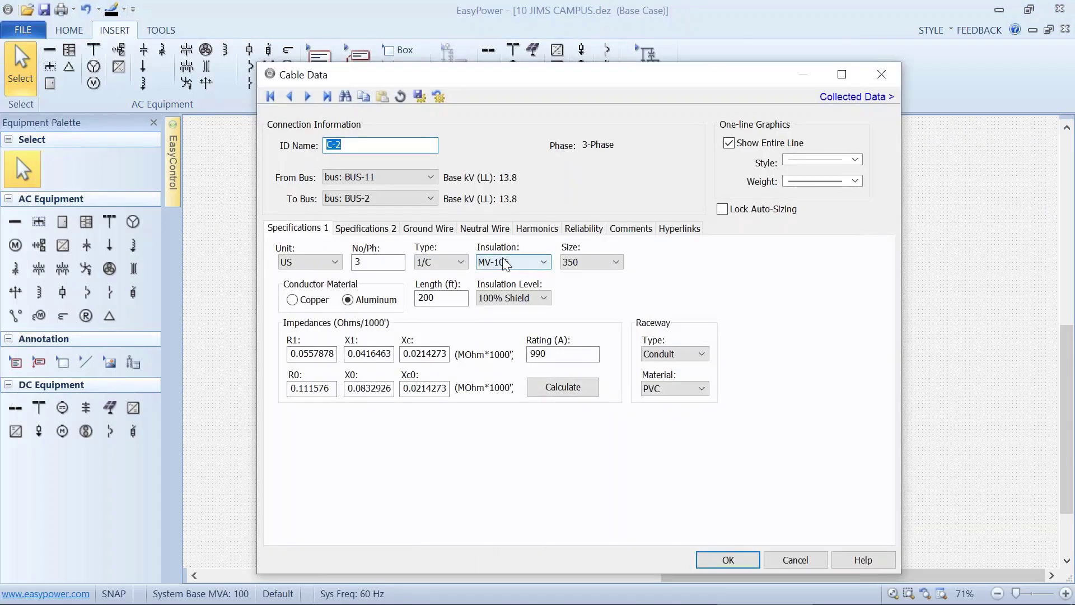
{"action": "left_click", "coordinate": [728, 145]}
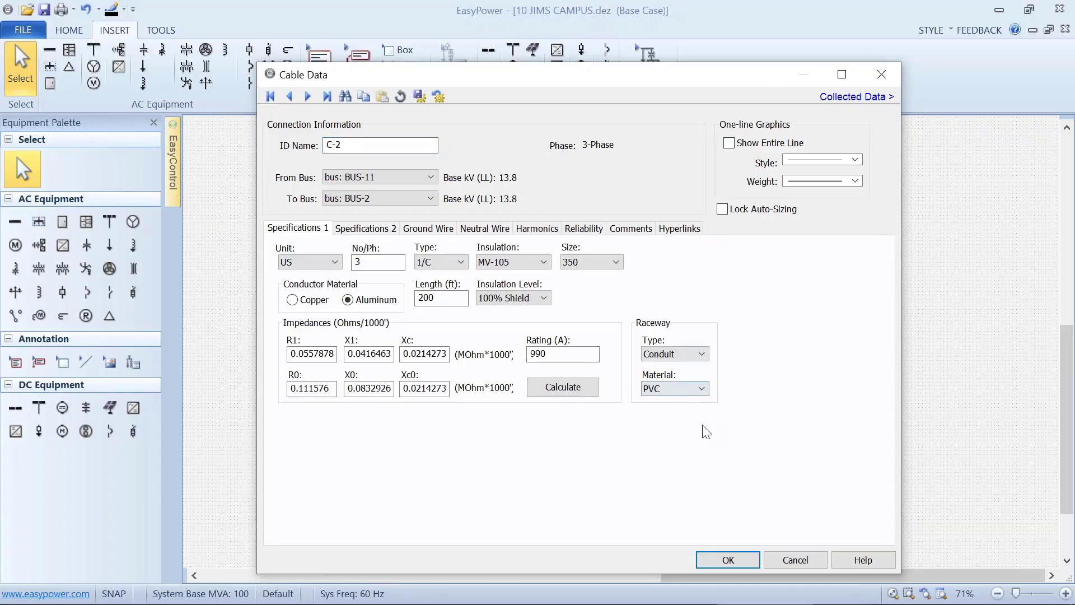
{"action": "left_click", "coordinate": [727, 561]}
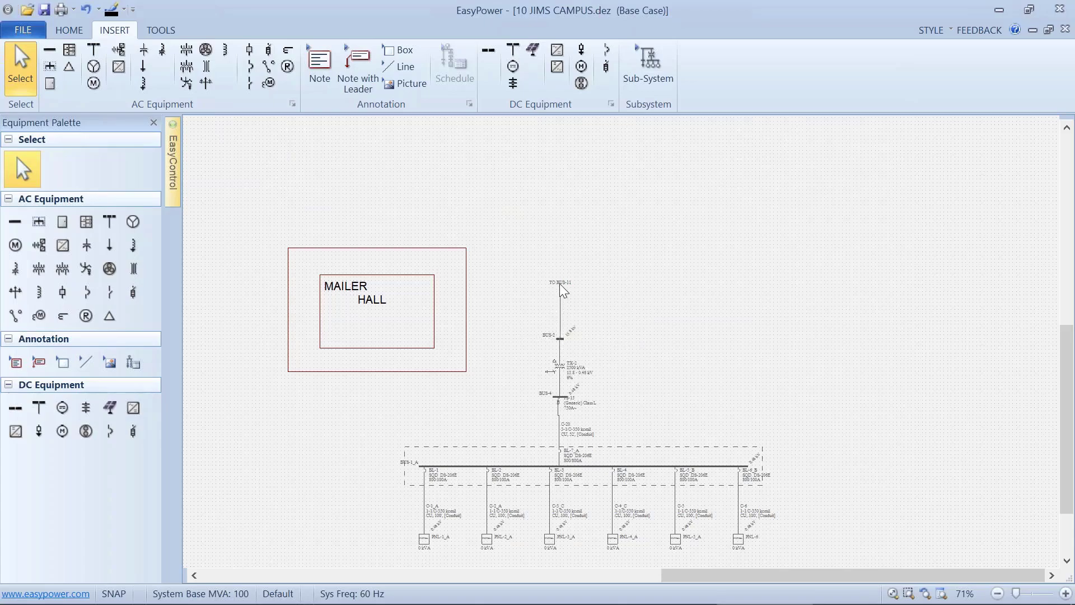
Save the framed Mailer Hall one-line as a named view called MAILER HALL, and recall the Ring HV view
{"action": "left_click_drag", "start_coordinate": [555, 313], "coordinate": [541, 235]}
{"action": "scroll", "coordinate": [549, 257], "scroll_direction": "up", "scroll_amount": 2}
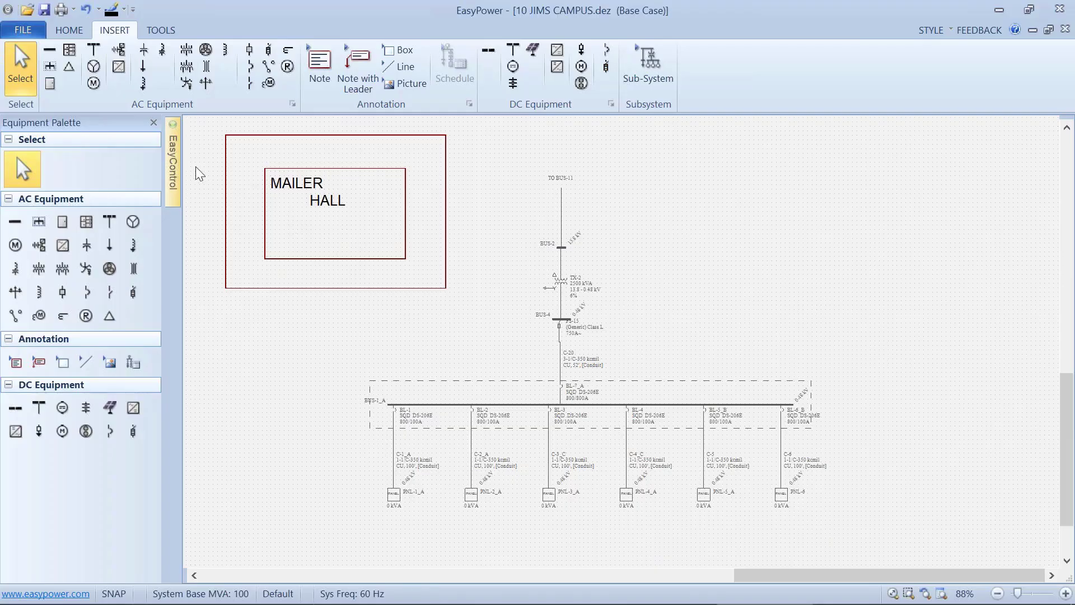
{"action": "mouse_move", "coordinate": [176, 163]}
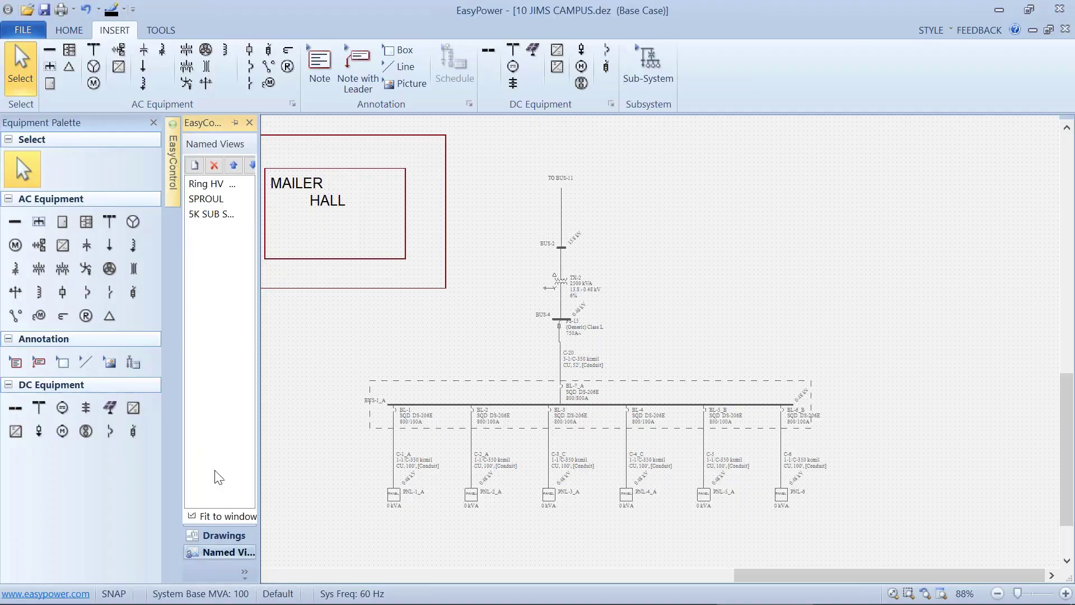
{"action": "left_click", "coordinate": [195, 165]}
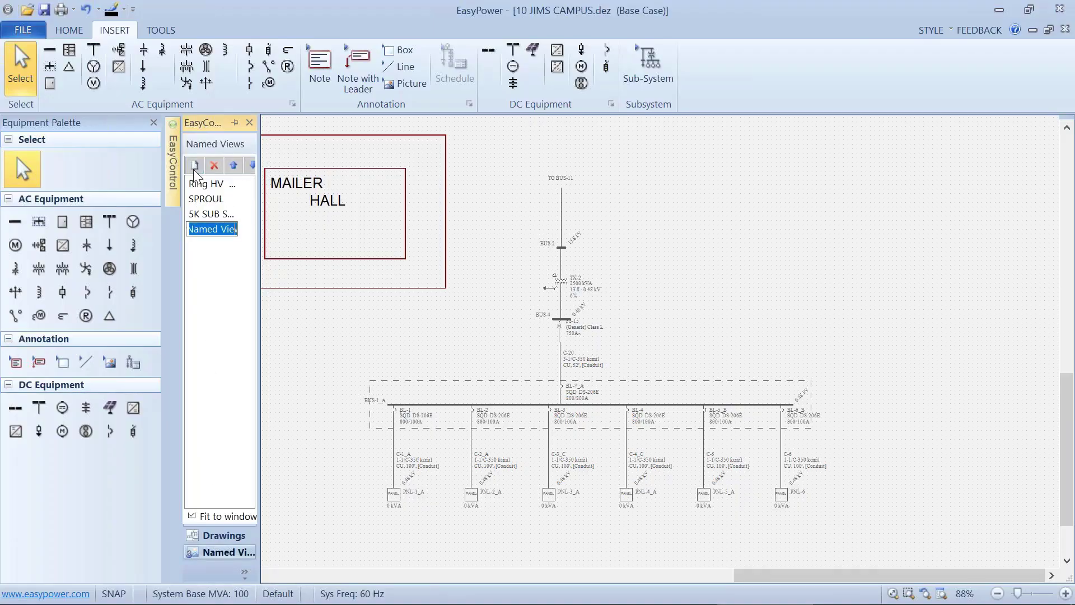
{"action": "type", "text": "MAIL"}
{"action": "type", "text": "ER HALL"}
{"action": "left_click", "coordinate": [195, 256]}
{"action": "left_click", "coordinate": [206, 184]}
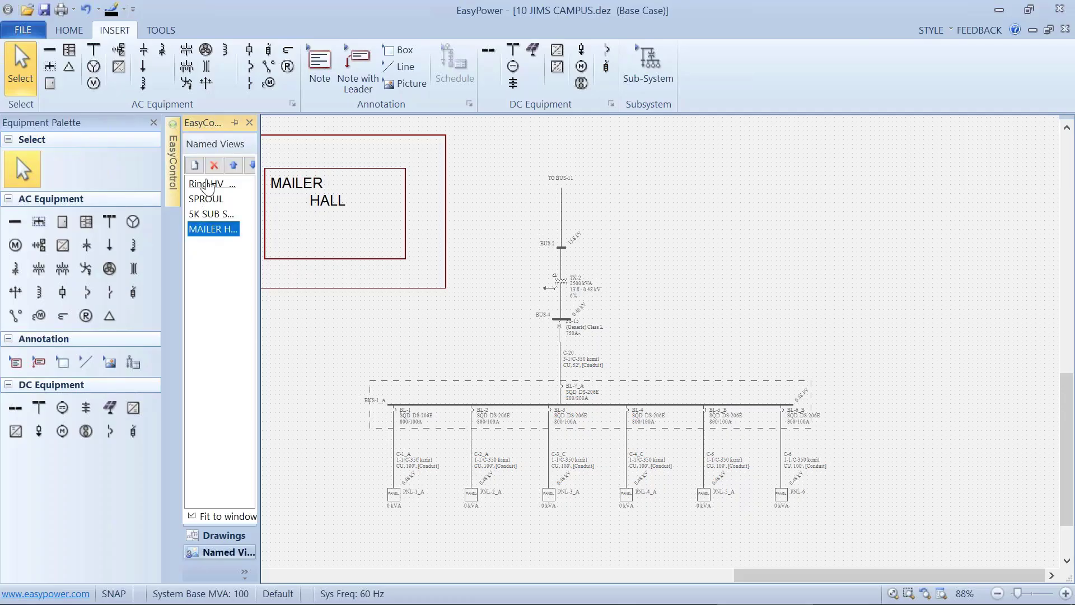
Recall the Ring HV, SPROUL, 5K substation and MAILER HALL named views in turn
{"action": "left_click", "coordinate": [203, 187]}
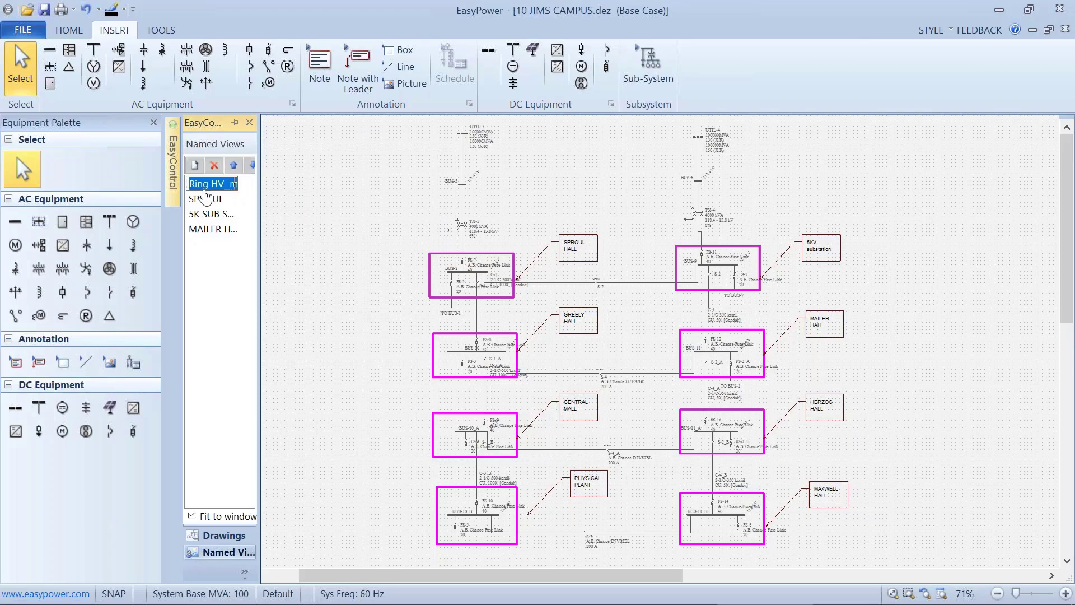
{"action": "left_click", "coordinate": [205, 200]}
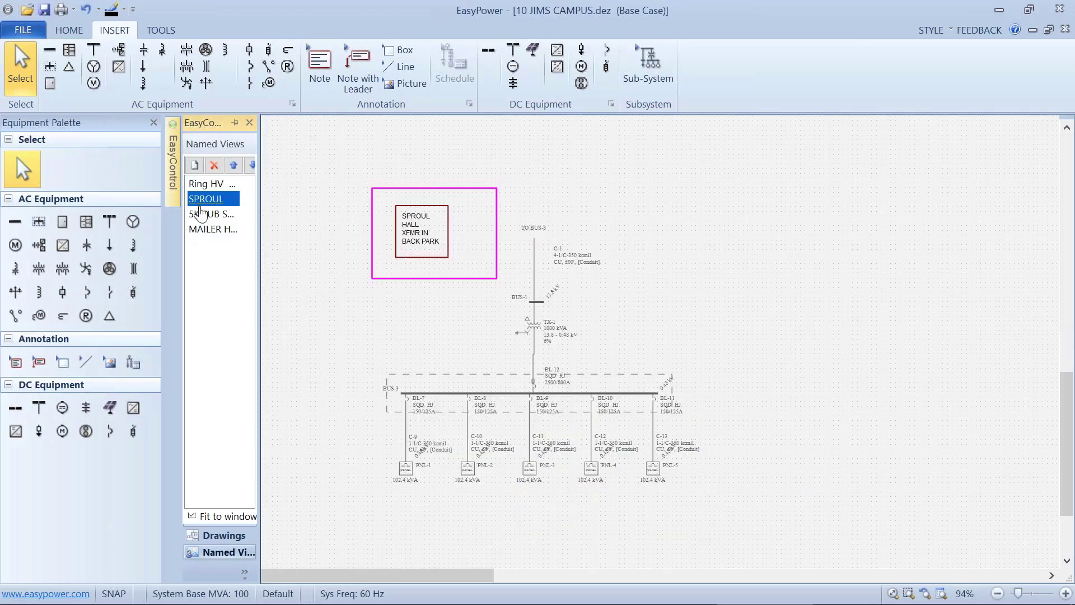
{"action": "left_click", "coordinate": [204, 215]}
{"action": "left_click", "coordinate": [200, 231]}
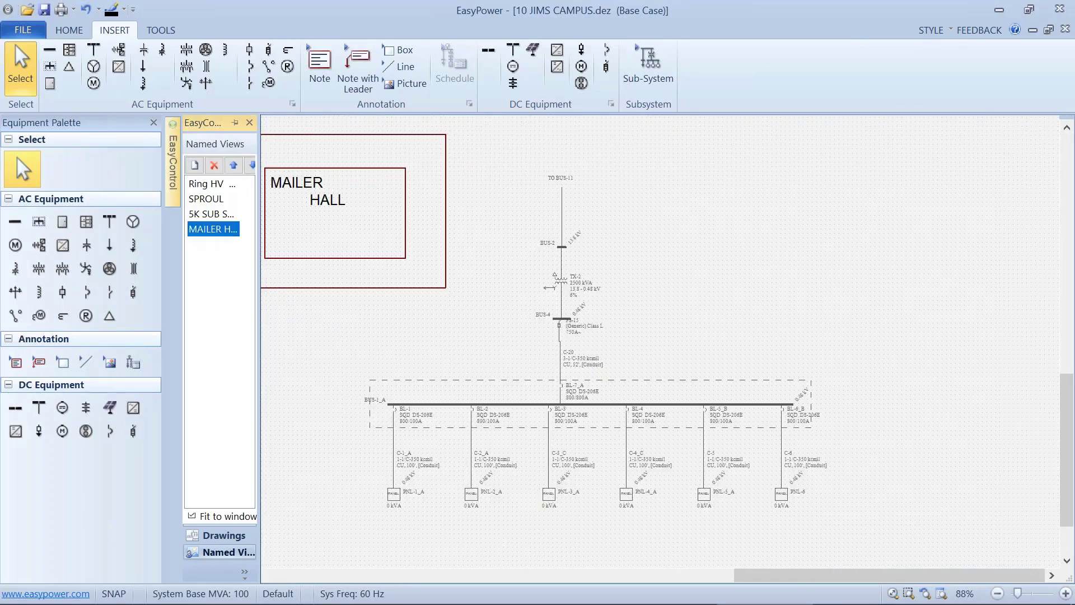
{"action": "left_click", "coordinate": [330, 311]}
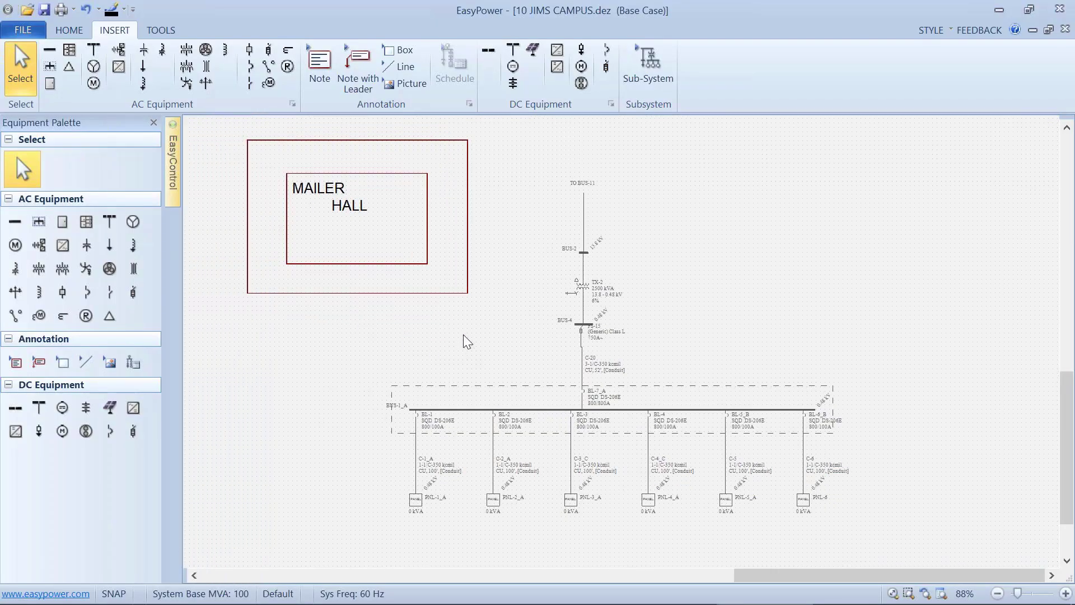
Switch to Short Circuit analysis and fault all buses, framing the Mailer Hall one-line
{"action": "left_click", "coordinate": [78, 30]}
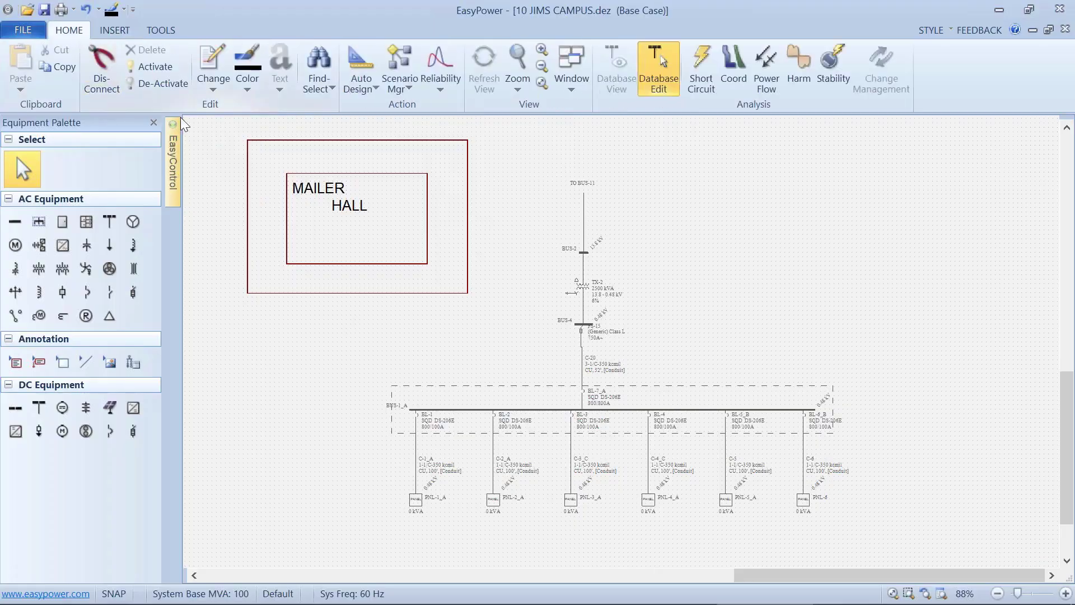
{"action": "left_click", "coordinate": [696, 66]}
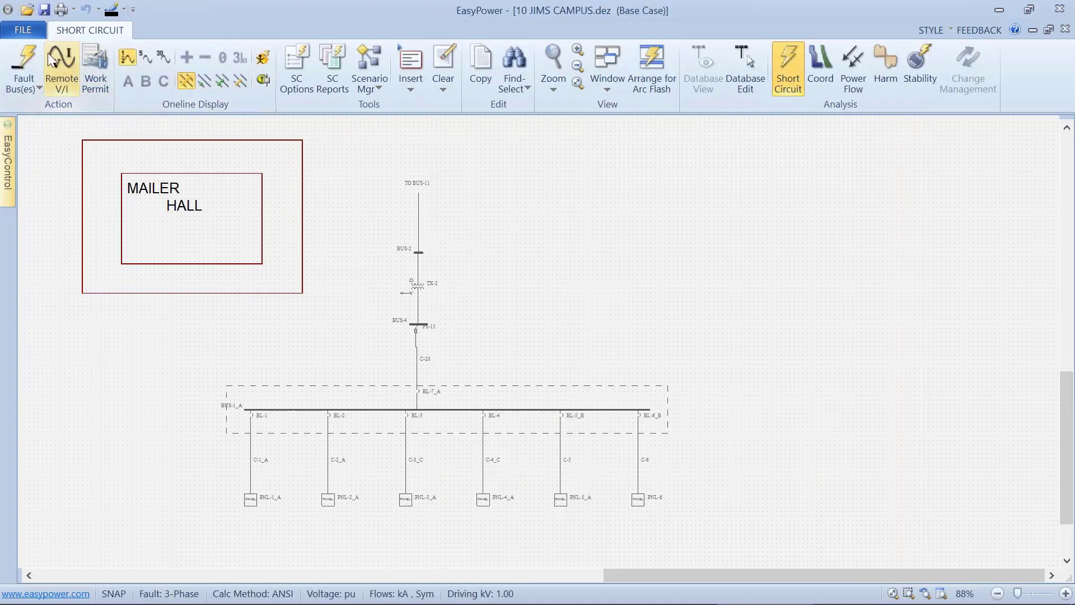
{"action": "left_click", "coordinate": [34, 56]}
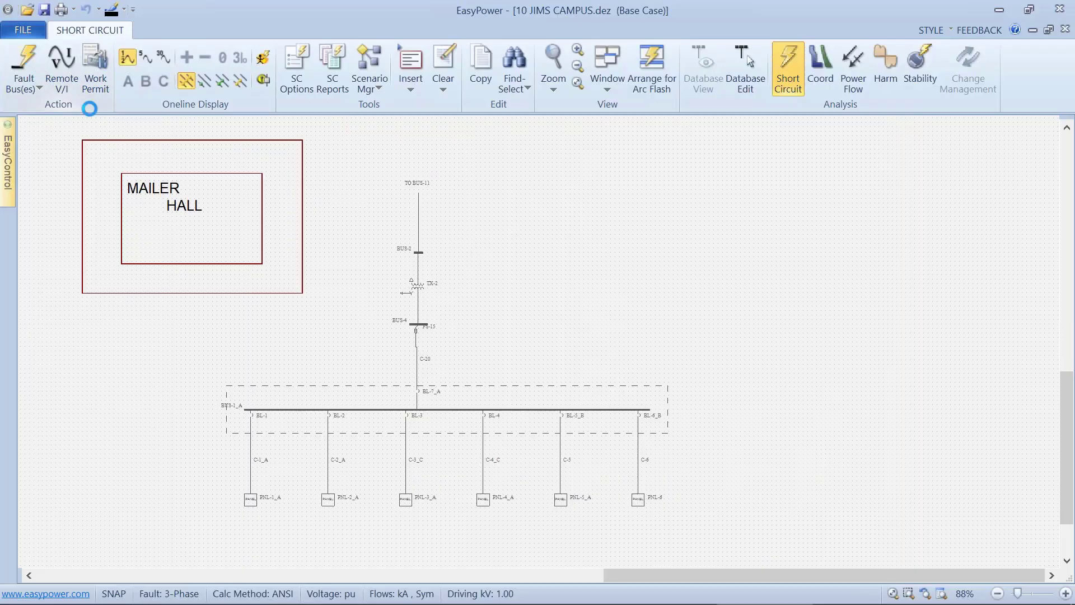
{"action": "scroll", "coordinate": [384, 331], "scroll_direction": "up", "scroll_amount": 2}
{"action": "middle_click", "coordinate": [386, 336]}
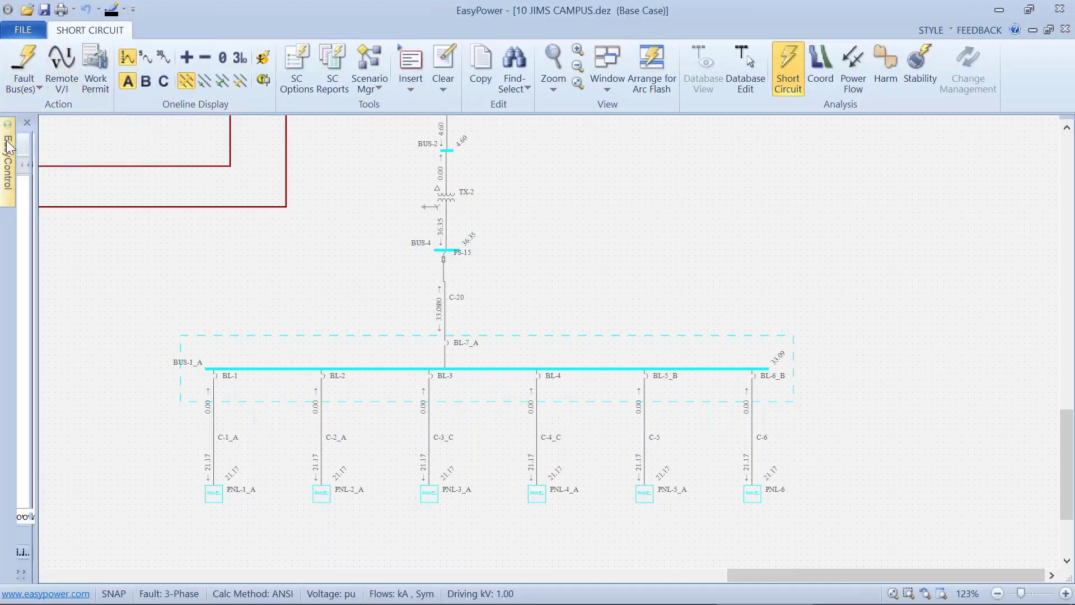
Review the fault currents in the SPROUL, 5K substation and MAILER HALL named views
{"action": "mouse_move", "coordinate": [7, 147]}
{"action": "left_click", "coordinate": [33, 199]}
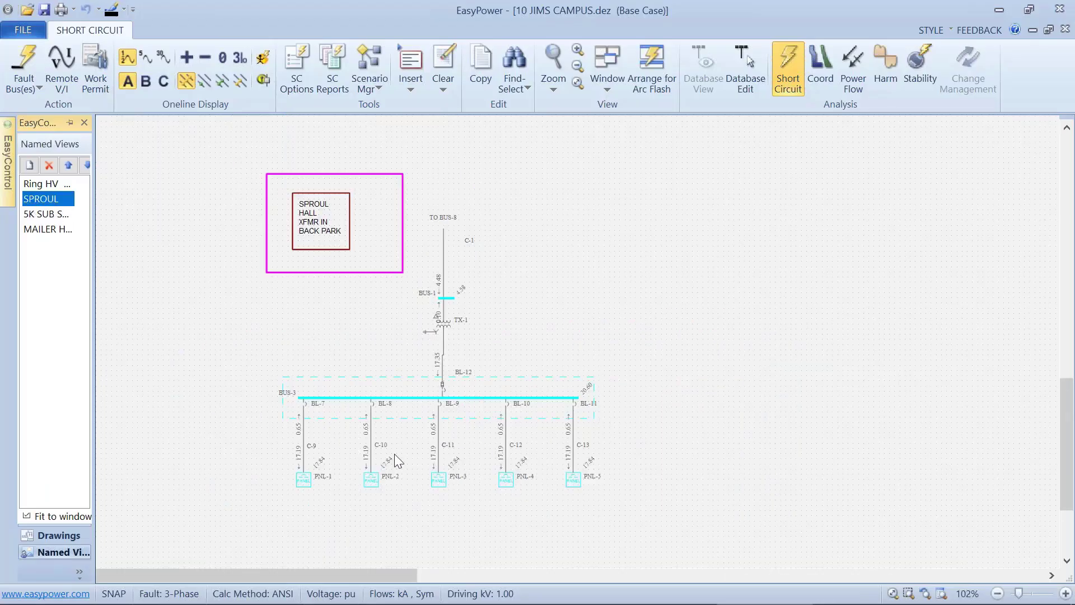
{"action": "left_click", "coordinate": [51, 215]}
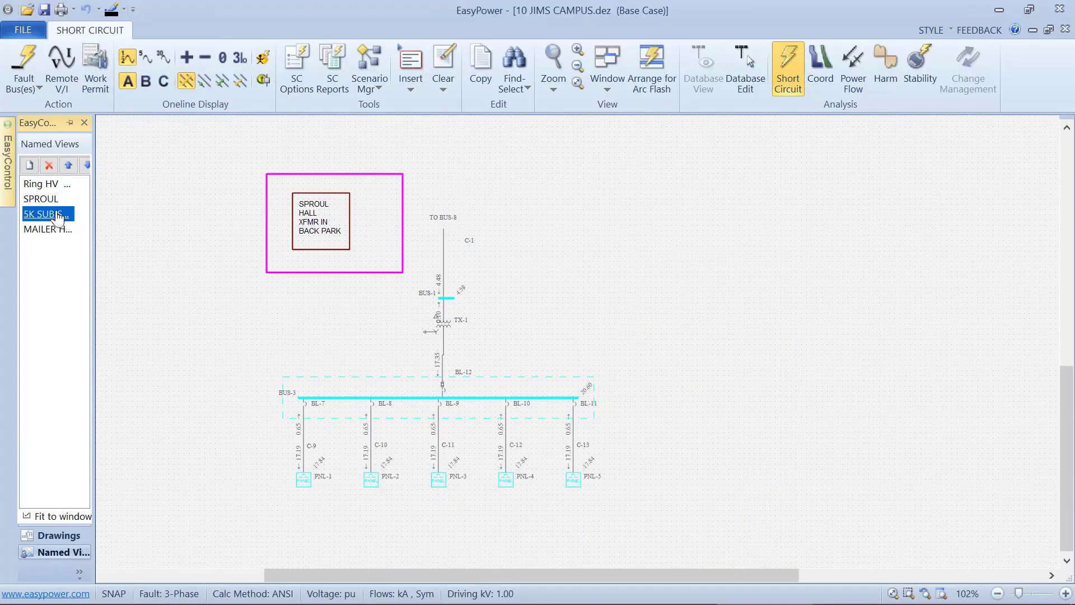
{"action": "left_click", "coordinate": [54, 229]}
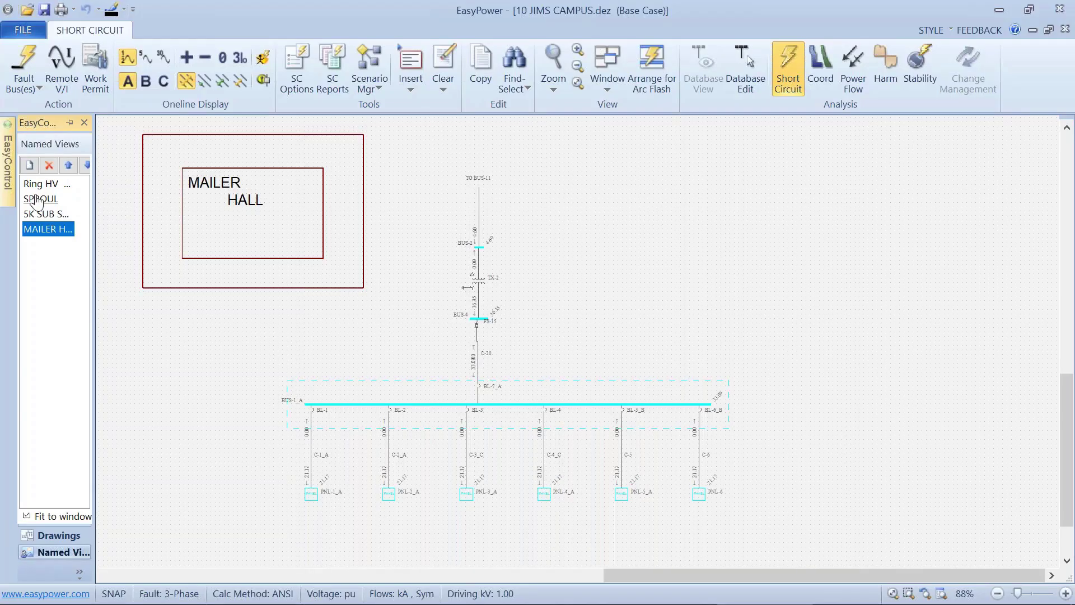
Display the arc flash hazard results on the one-line and review them for Mailer Hall, SPROUL and the 5K substation
{"action": "left_click", "coordinate": [261, 61]}
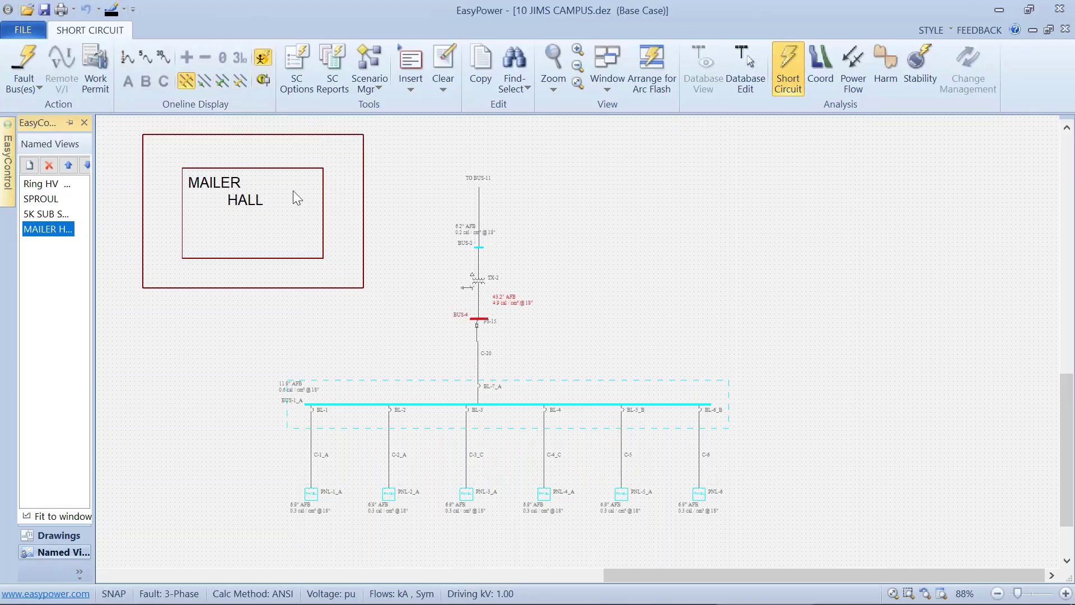
{"action": "scroll", "coordinate": [454, 332], "scroll_direction": "up", "scroll_amount": 1}
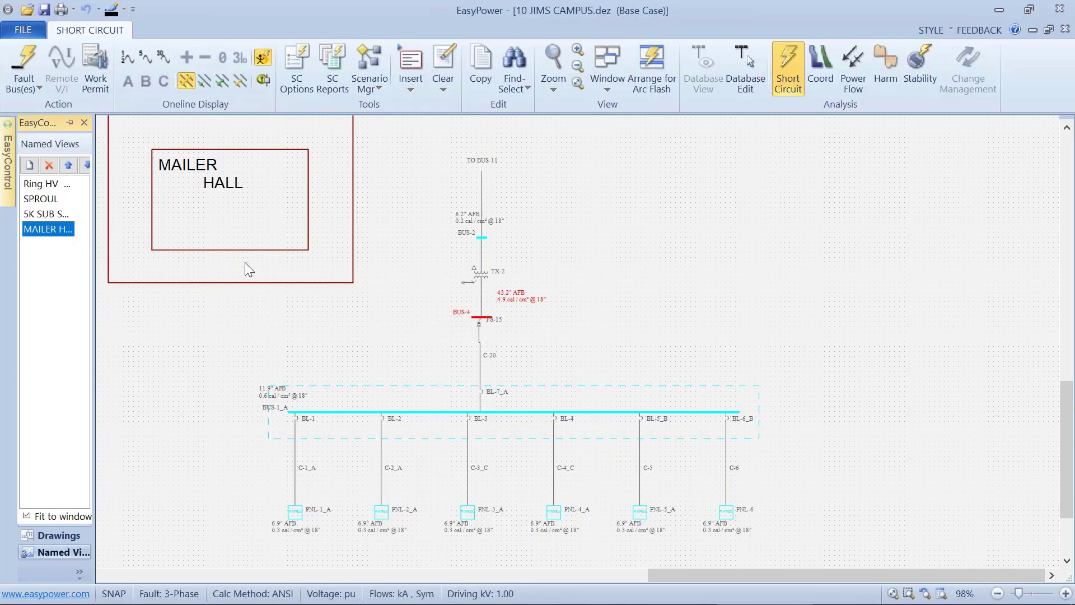
{"action": "left_click", "coordinate": [49, 200]}
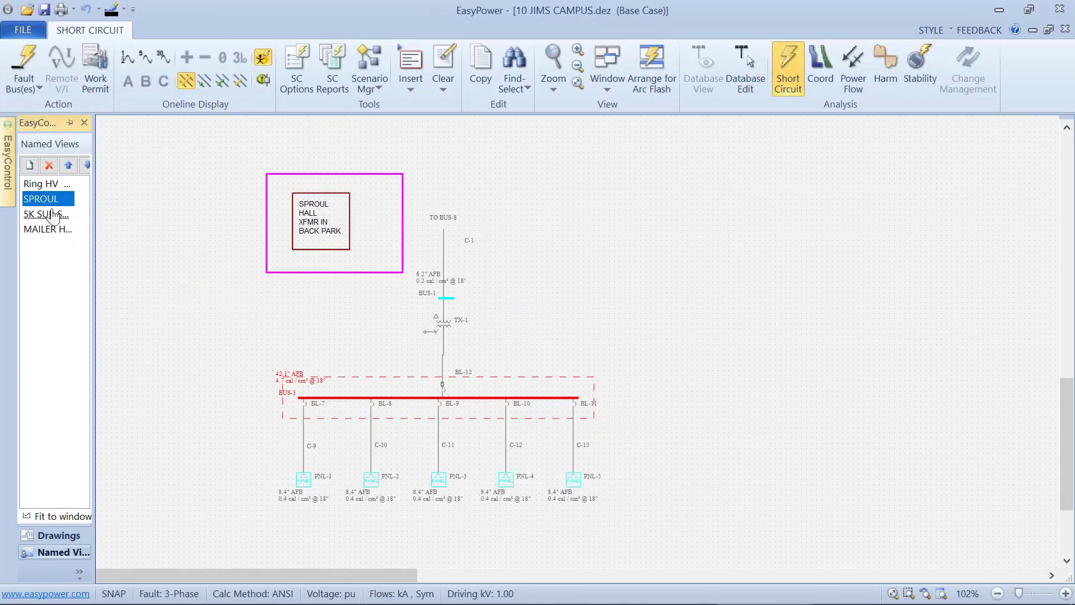
{"action": "left_click", "coordinate": [50, 214]}
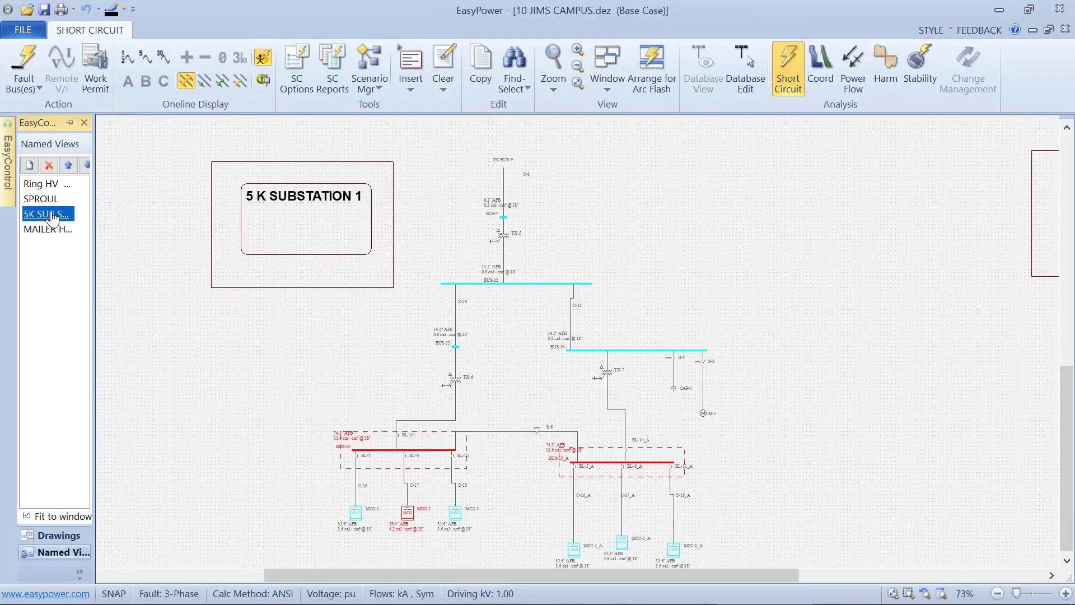
Recall the Ring HV view and examine the arc flash results along both ring feeders
{"action": "left_click", "coordinate": [50, 187]}
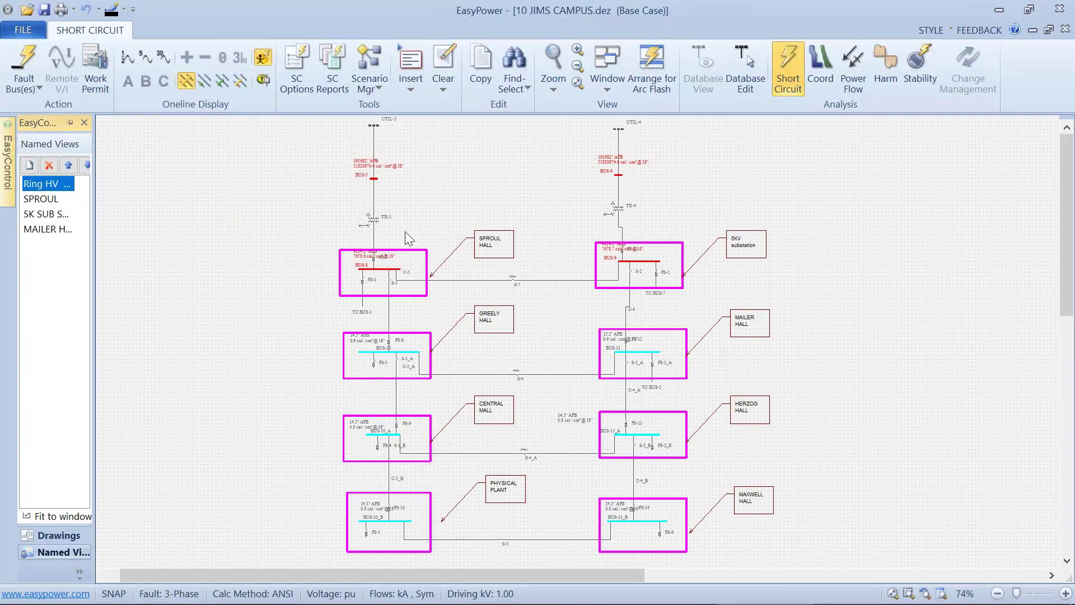
{"action": "left_click_drag", "start_coordinate": [425, 218], "coordinate": [409, 236]}
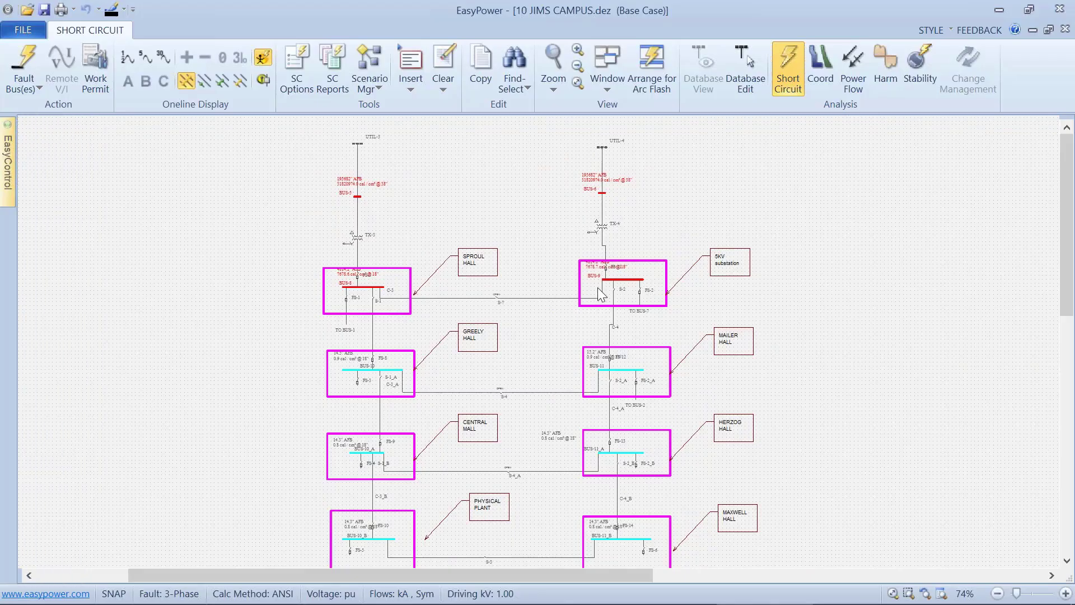
{"action": "scroll", "coordinate": [599, 288], "scroll_direction": "up", "scroll_amount": 2}
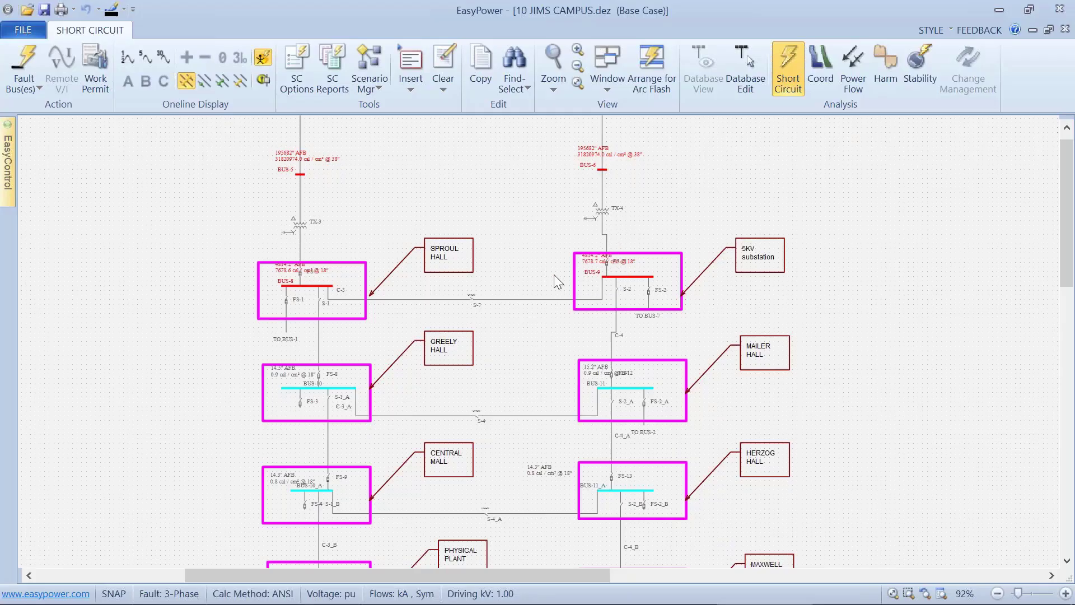
{"action": "scroll", "coordinate": [549, 273], "scroll_direction": "down", "scroll_amount": 1}
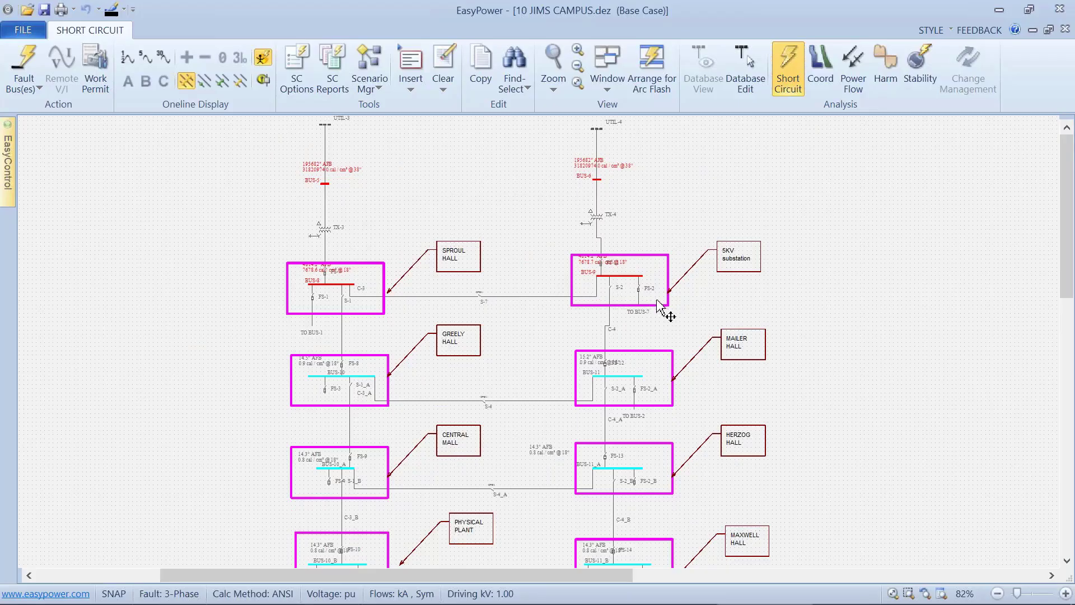
{"action": "left_click_drag", "start_coordinate": [680, 321], "coordinate": [619, 290]}
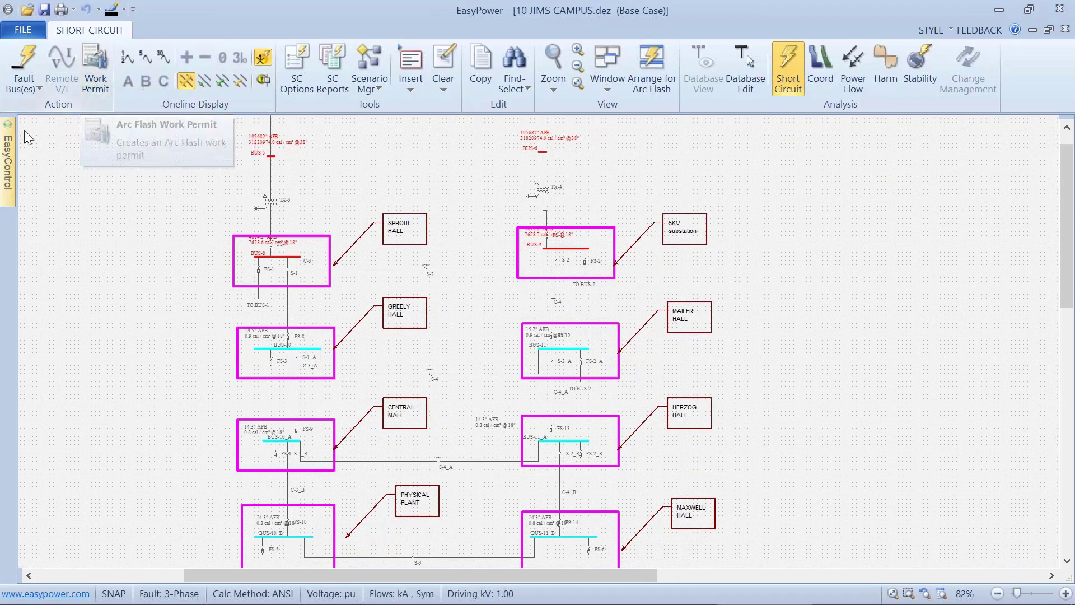
Recall the MAILER HALL view and run a momentary (1/2 cycle) fault on BUS-2 only
{"action": "mouse_move", "coordinate": [11, 143]}
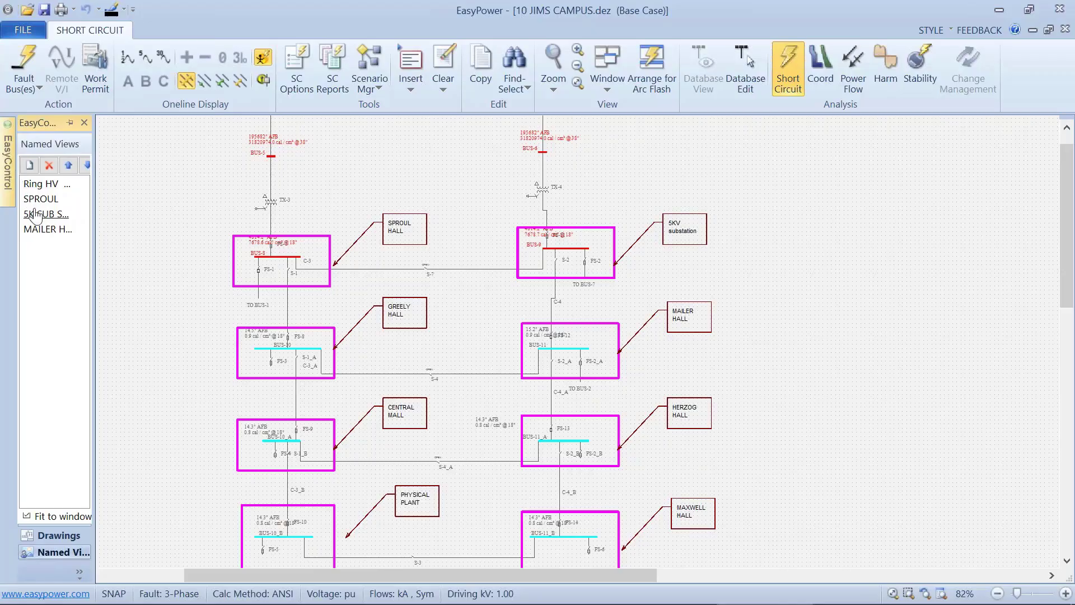
{"action": "left_click", "coordinate": [40, 229]}
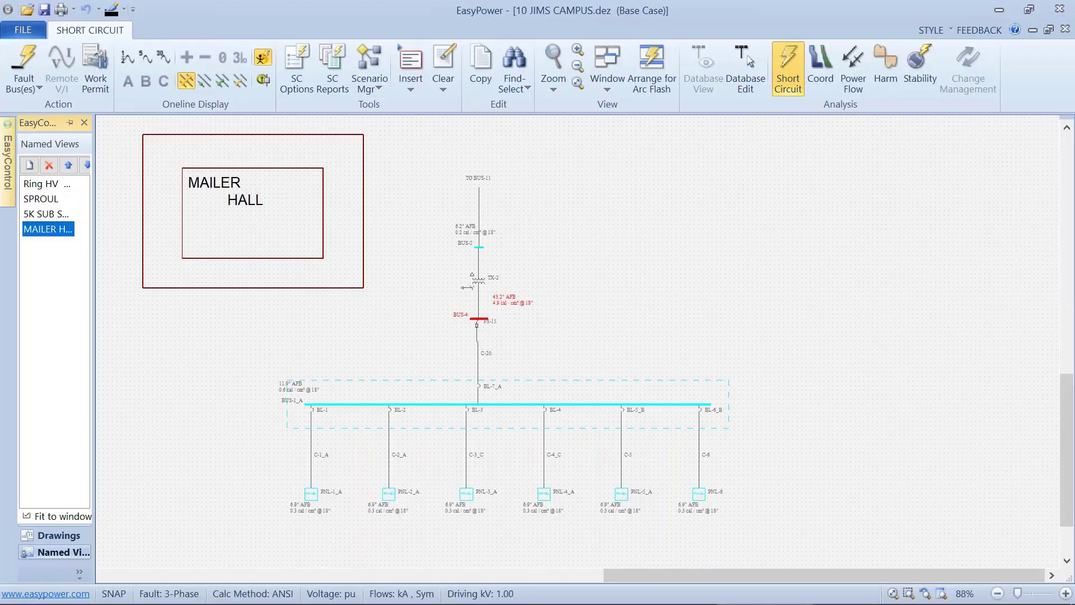
{"action": "left_click", "coordinate": [129, 57]}
{"action": "left_click", "coordinate": [480, 247]}
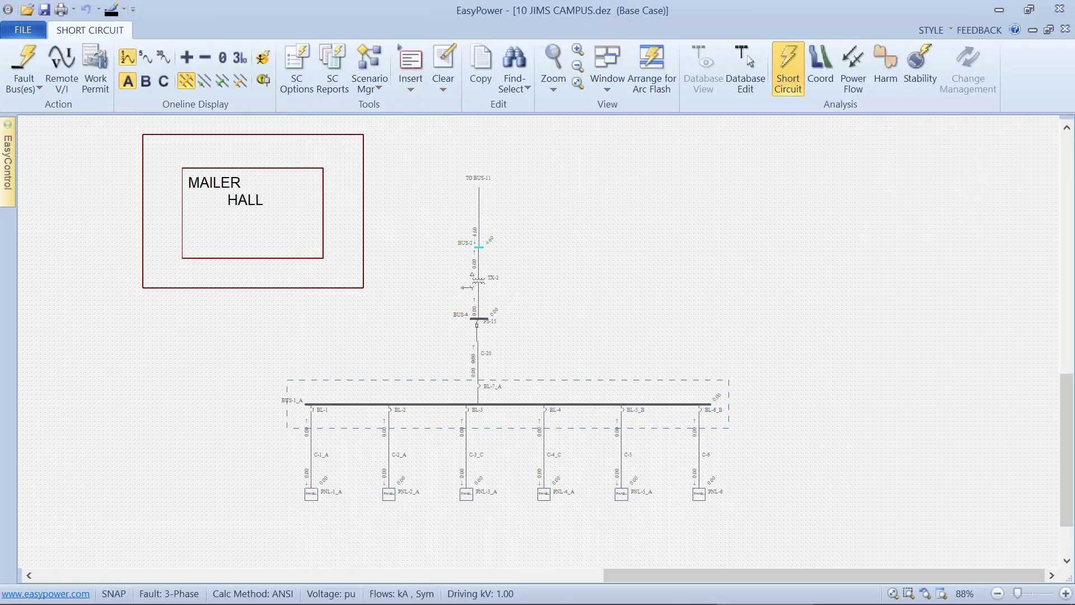
Enable Create HV & LV Momentary (1/2 Cycle) Reports in the short circuit text output settings and apply the change
{"action": "left_click", "coordinate": [332, 70]}
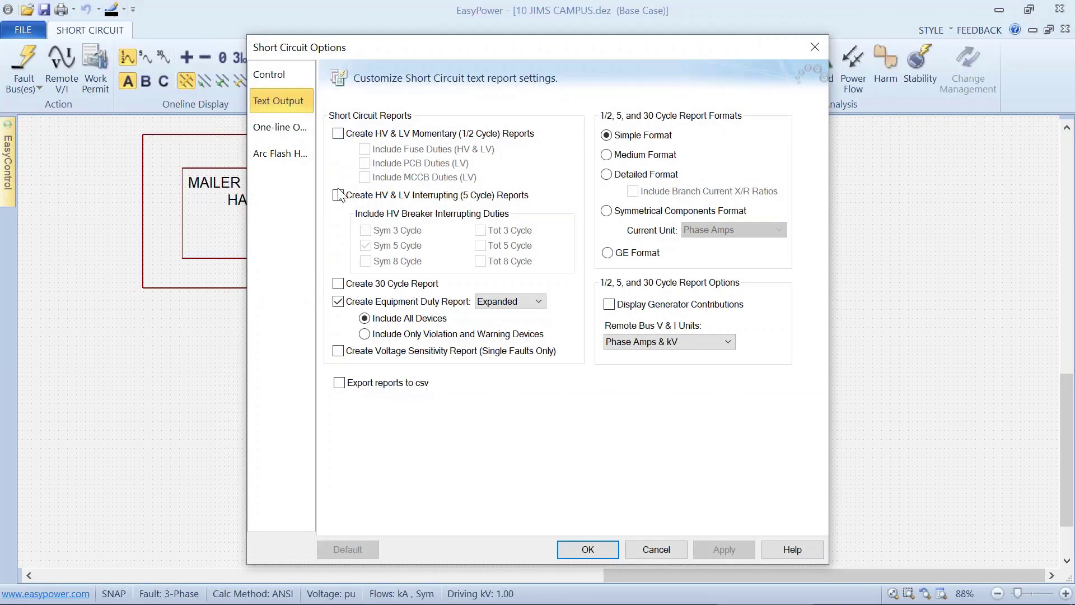
{"action": "left_click", "coordinate": [337, 133]}
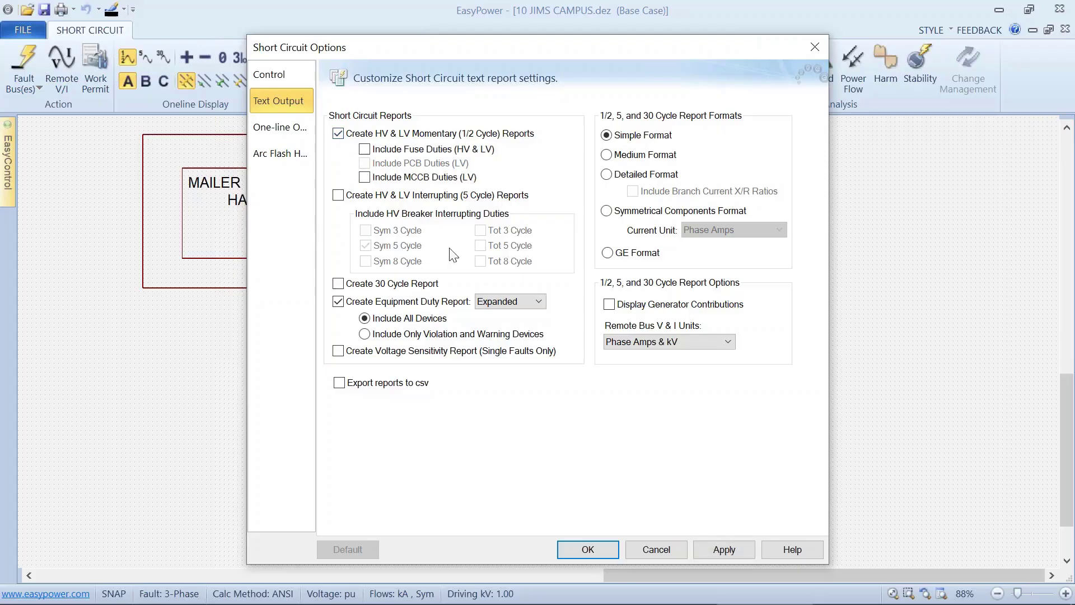
{"action": "left_click", "coordinate": [718, 549]}
{"action": "left_click", "coordinate": [607, 552]}
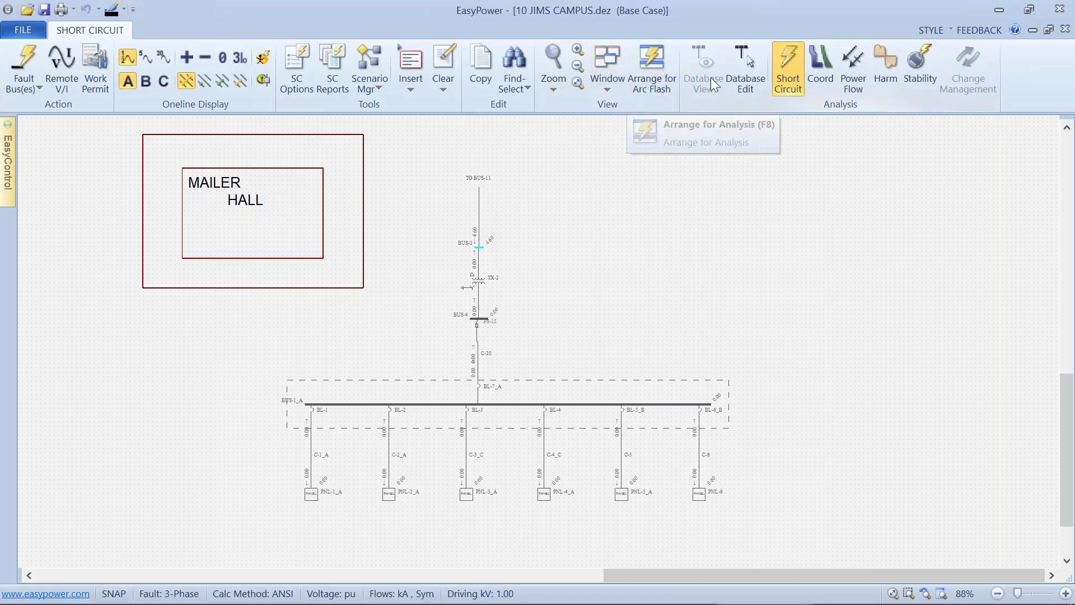
Open the HV Momentary Report, read the BUS-2 fault current and remote voltage tables, and close the report
{"action": "left_click", "coordinate": [616, 84]}
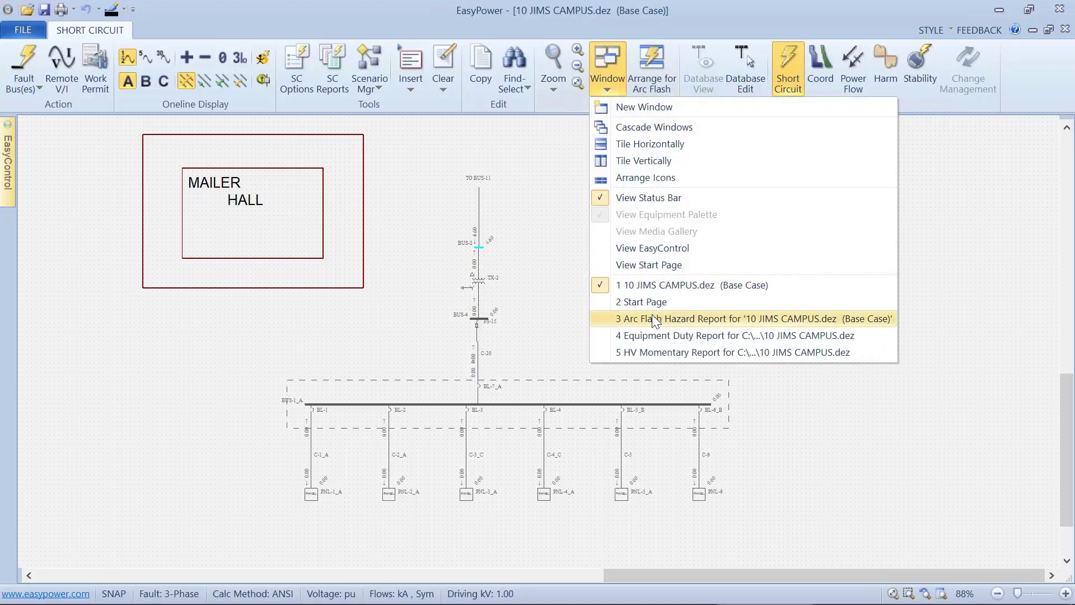
{"action": "left_click", "coordinate": [658, 350]}
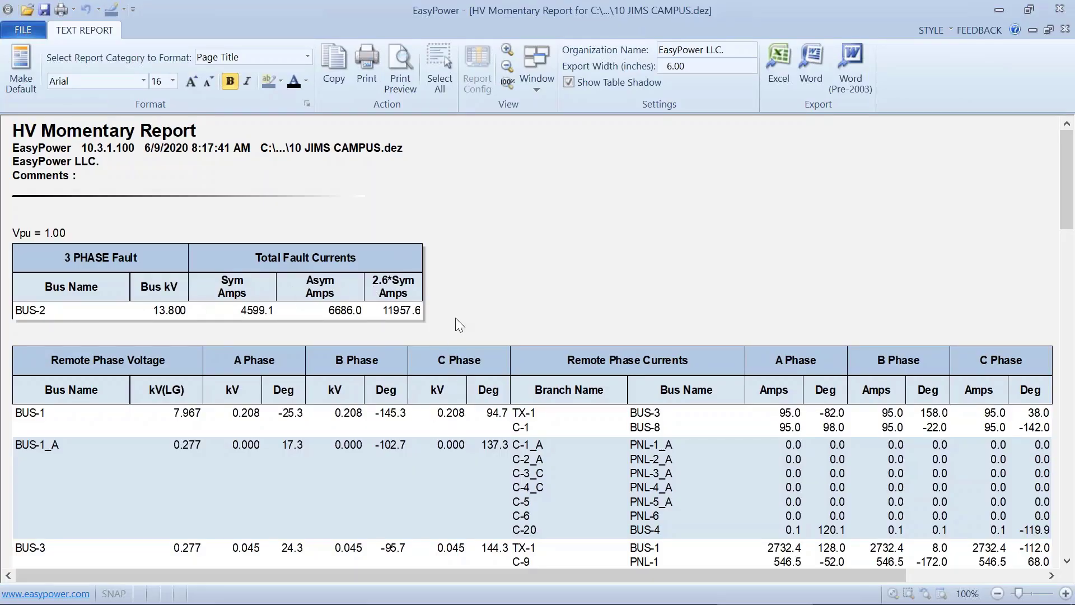
{"action": "scroll", "coordinate": [460, 315], "scroll_direction": "down", "scroll_amount": 3}
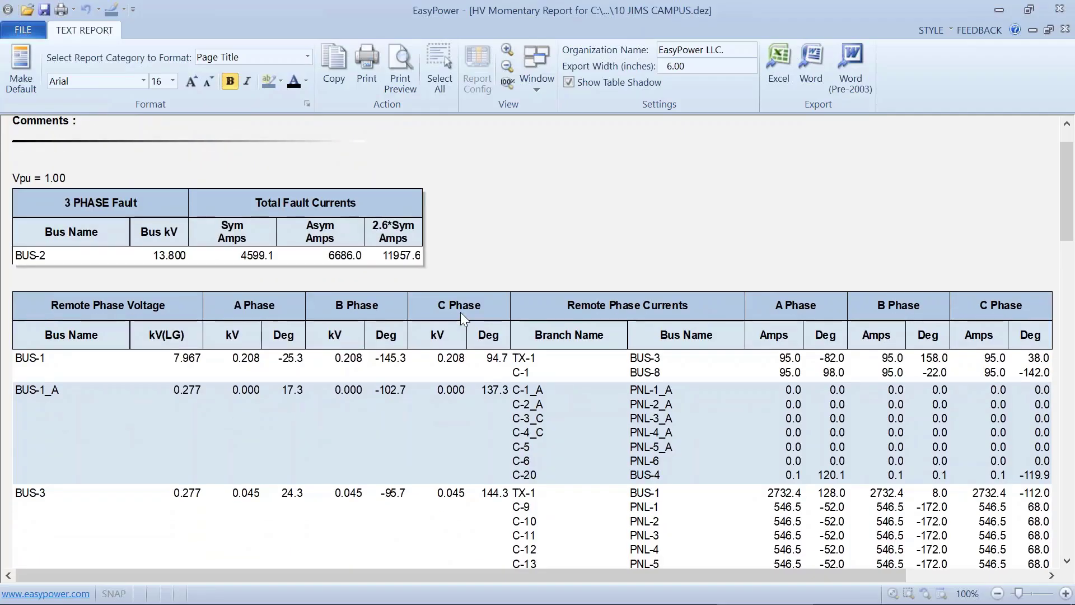
{"action": "left_click", "coordinate": [37, 33]}
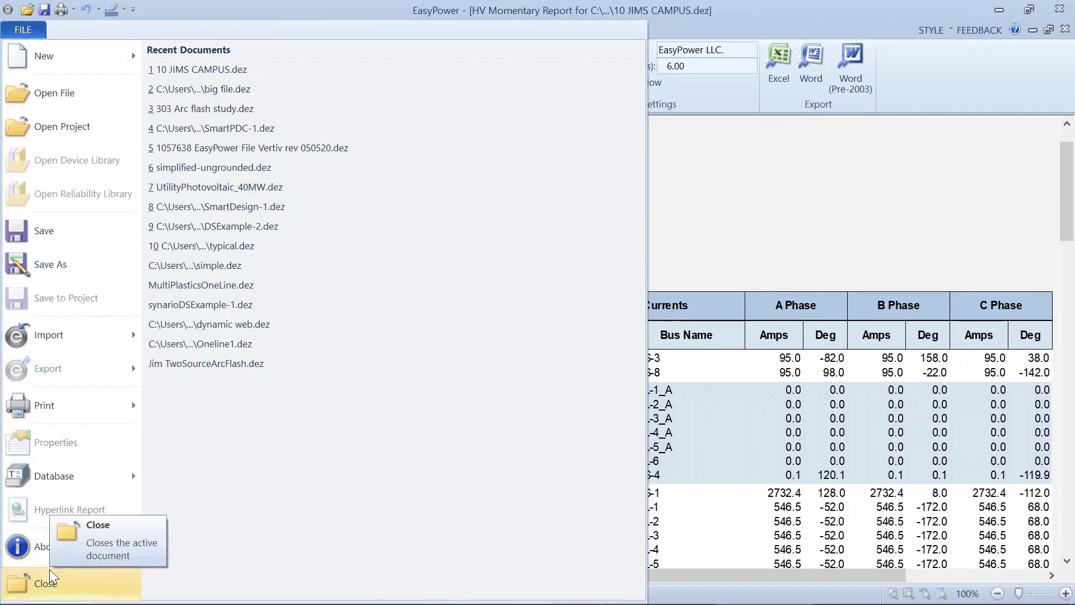
{"action": "left_click", "coordinate": [46, 583]}
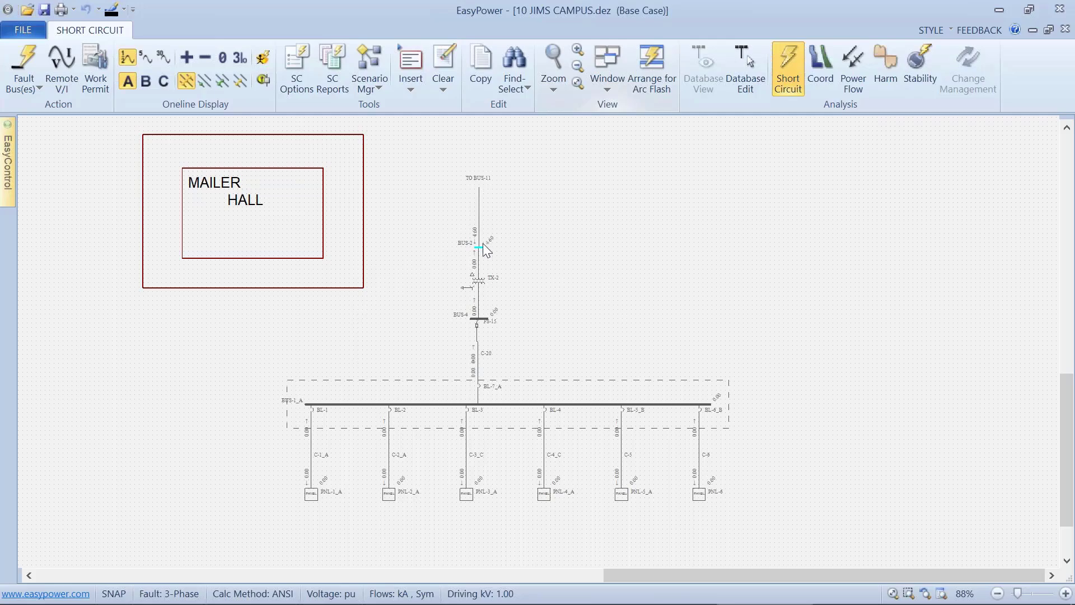
Inspect the BUS-2 fault results in Mailer Hall, and check them in the 5K substation, SPROUL and MAILER HALL named views
{"action": "scroll", "coordinate": [484, 247], "scroll_direction": "up", "scroll_amount": 1}
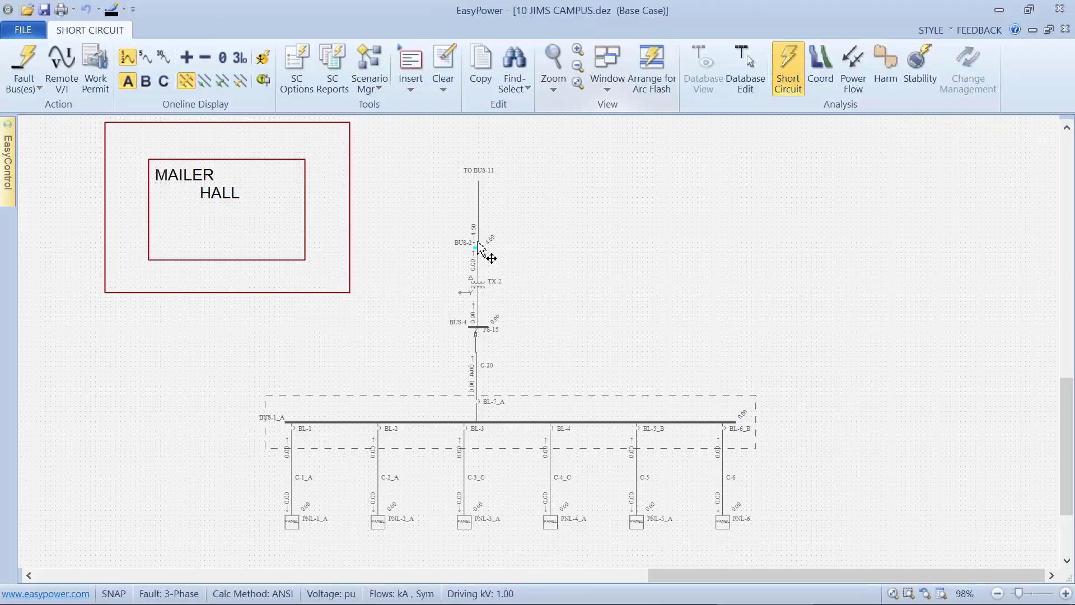
{"action": "left_click", "coordinate": [480, 246]}
{"action": "mouse_move", "coordinate": [8, 168]}
{"action": "left_click", "coordinate": [36, 215]}
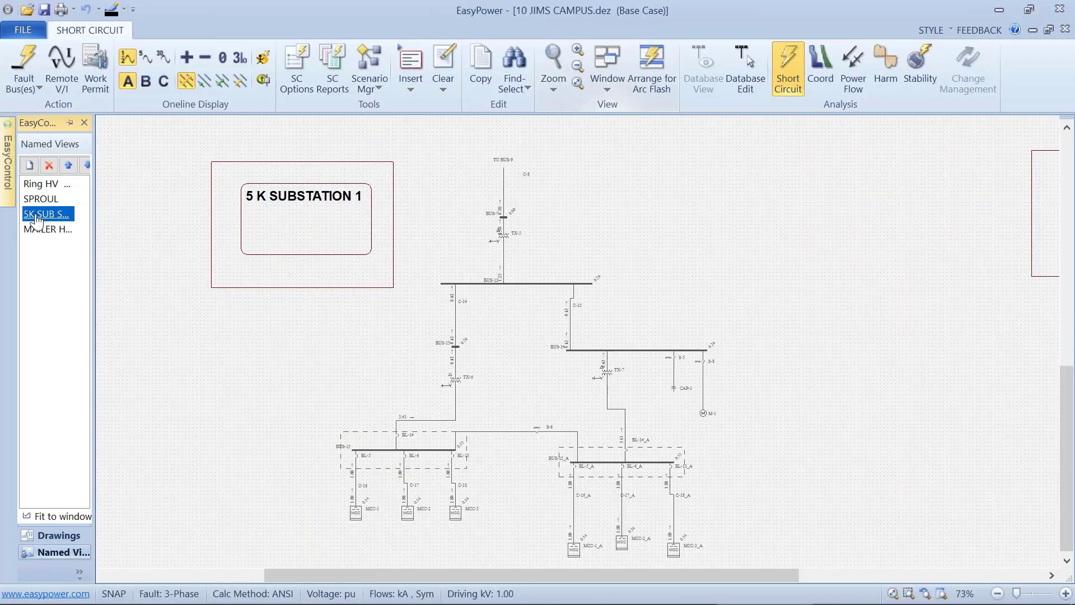
{"action": "left_click", "coordinate": [40, 199]}
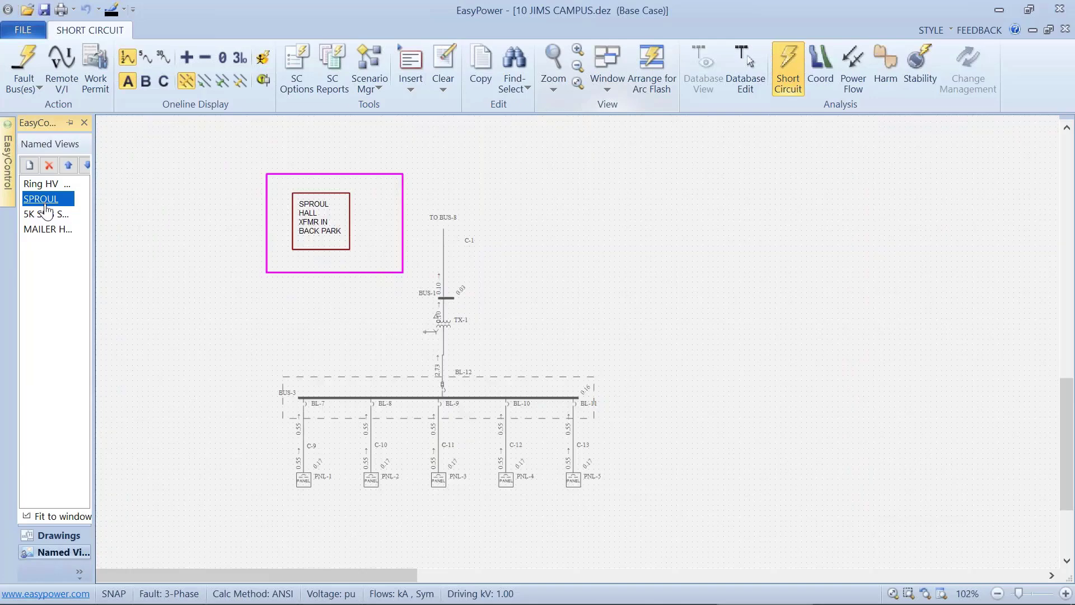
{"action": "left_click", "coordinate": [48, 229]}
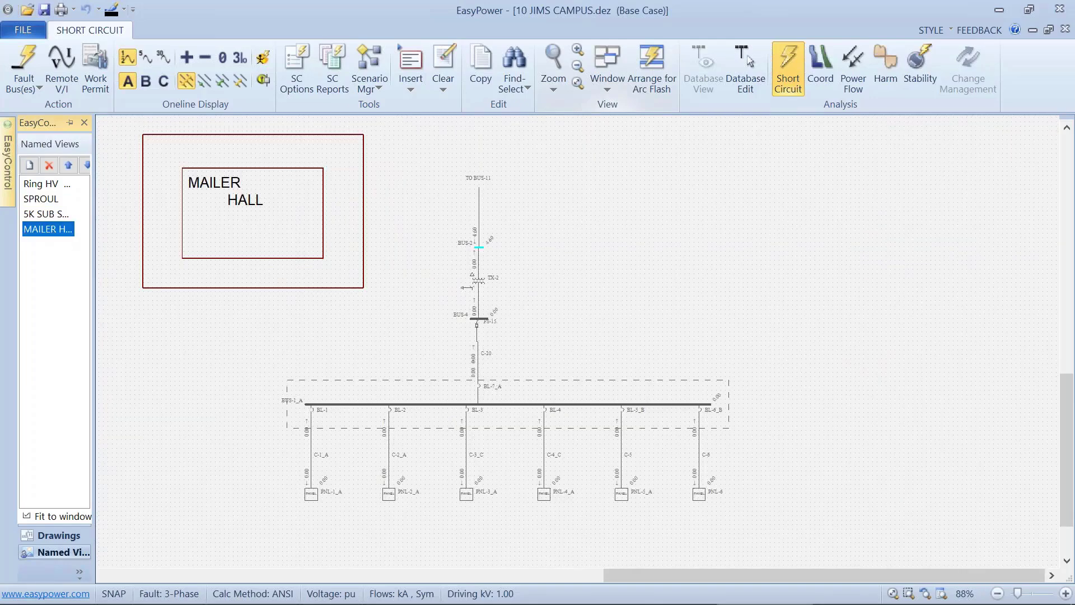
Show the arc flash hazard results for BUS-2, and solve the power flow in power flow analysis
{"action": "left_click", "coordinate": [263, 58]}
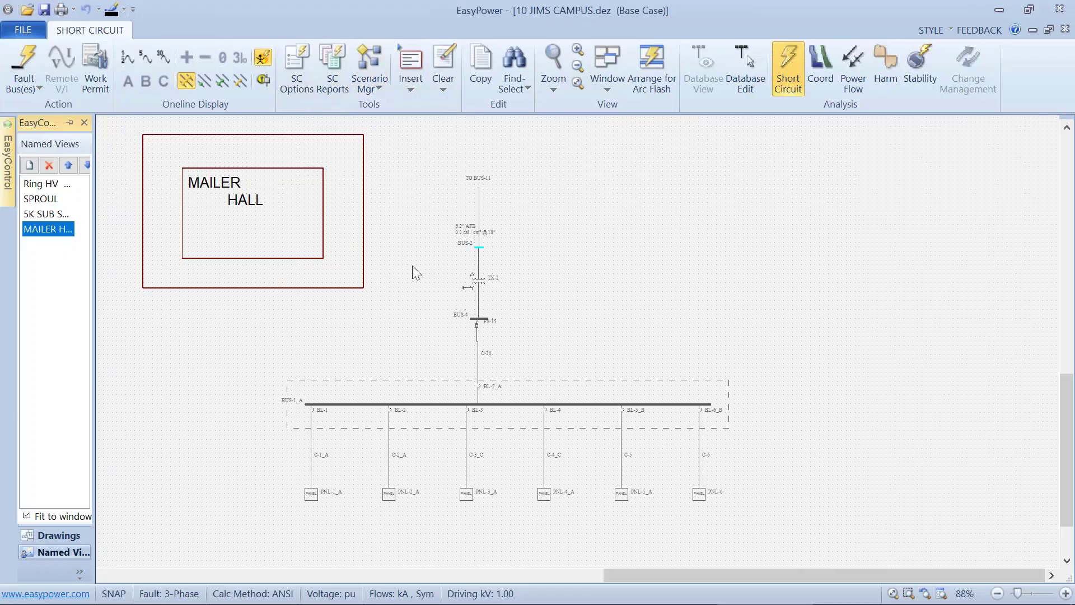
{"action": "left_click", "coordinate": [851, 59]}
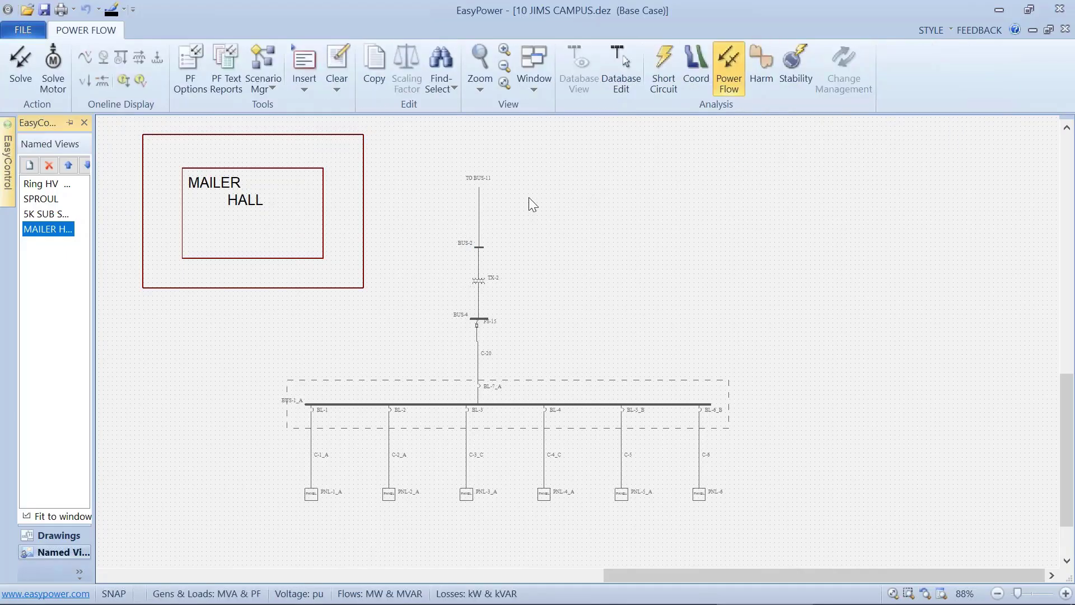
{"action": "left_click", "coordinate": [29, 66]}
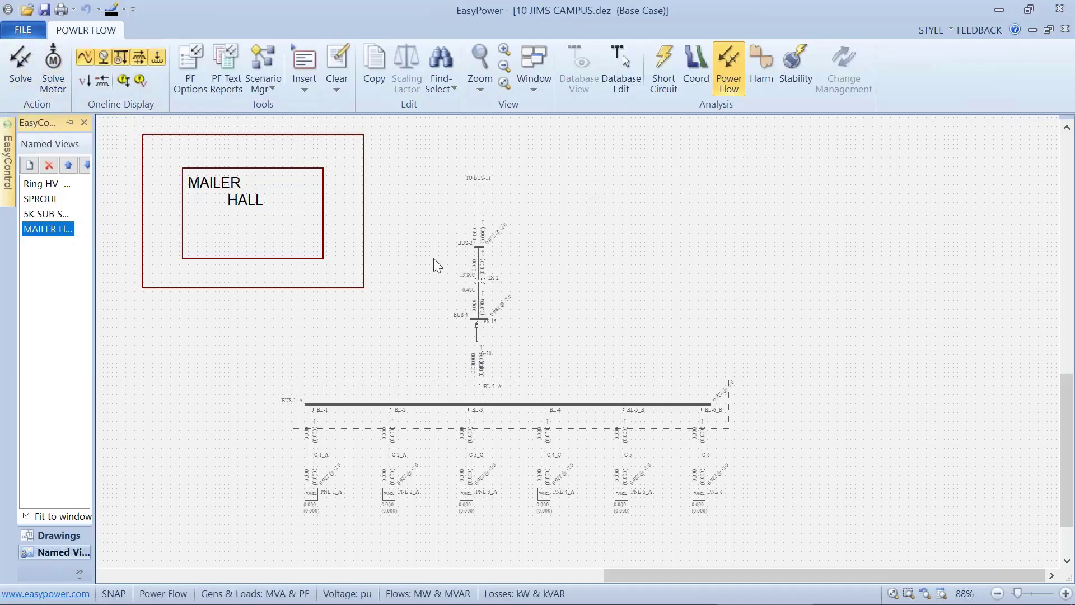
Inspect the power flow results on the Mailer Hall one-line from BUS-2 down to the panels, and recall the SPROUL named view
{"action": "scroll", "coordinate": [496, 264], "scroll_direction": "up", "scroll_amount": 2}
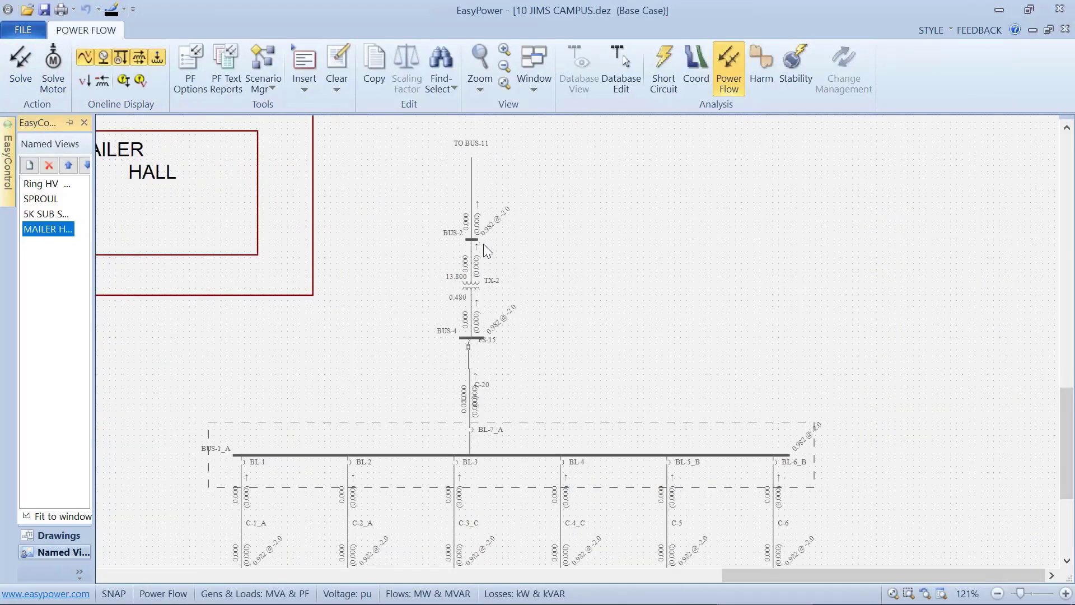
{"action": "left_click_drag", "start_coordinate": [485, 260], "coordinate": [543, 287]}
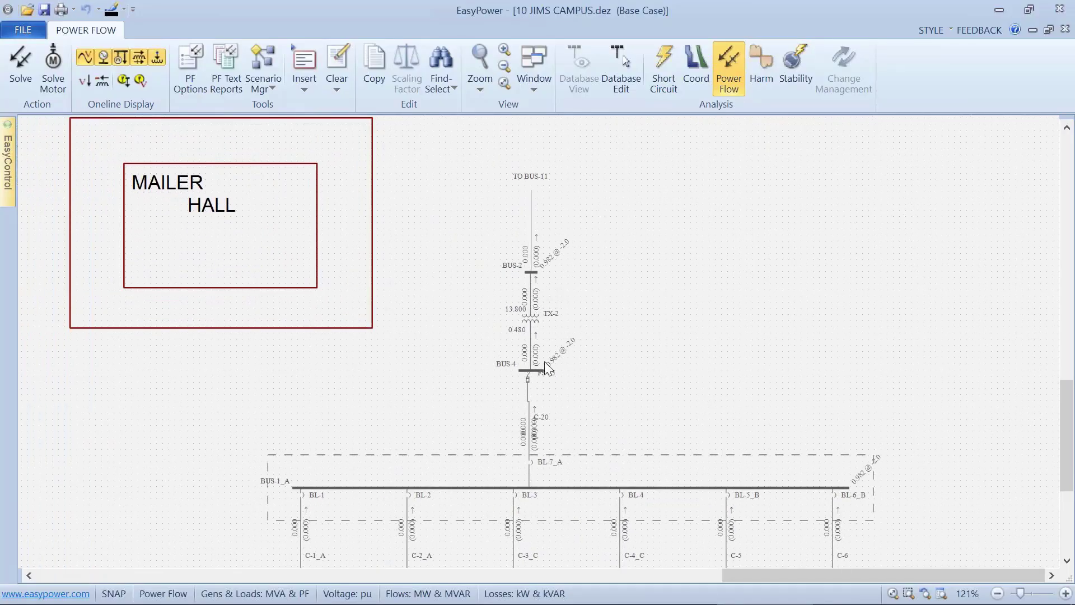
{"action": "left_click_drag", "start_coordinate": [550, 375], "coordinate": [543, 330]}
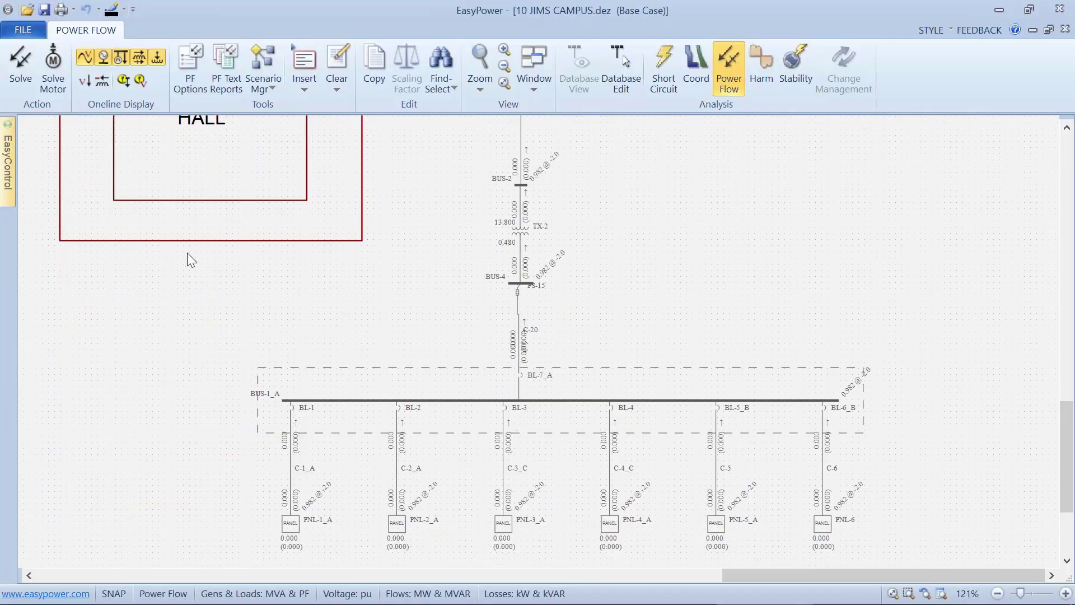
{"action": "scroll", "coordinate": [187, 253], "scroll_direction": "down", "scroll_amount": 2}
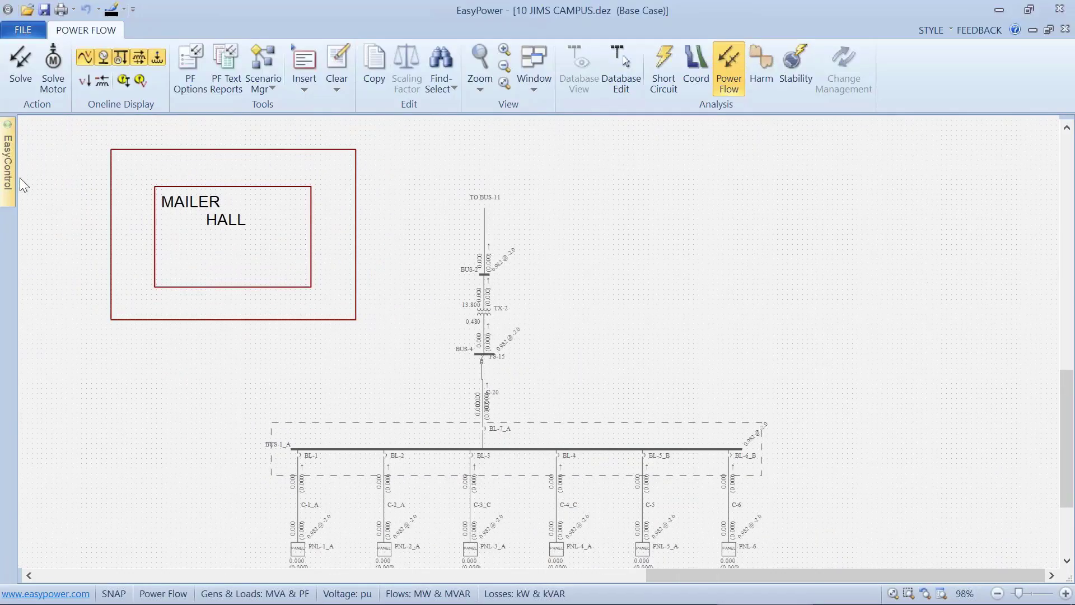
{"action": "mouse_move", "coordinate": [13, 164]}
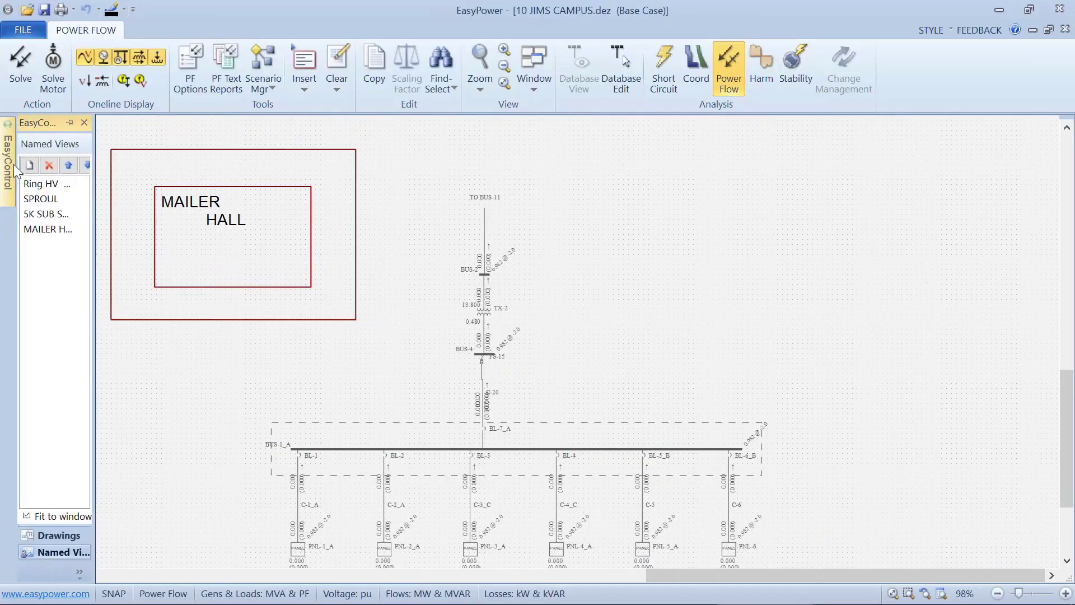
{"action": "left_click", "coordinate": [38, 198]}
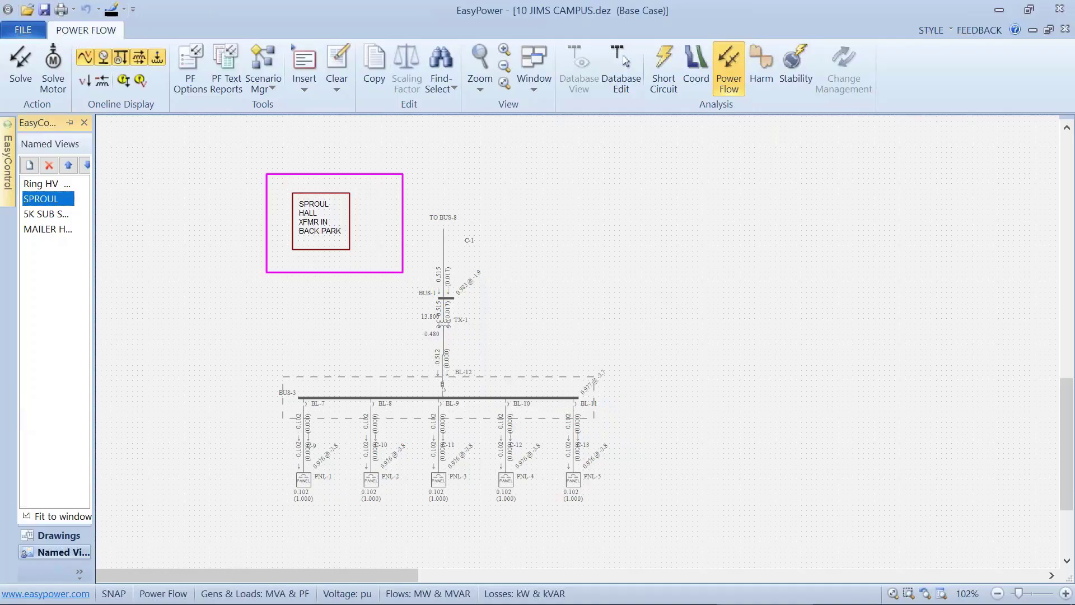
{"action": "key", "text": "alt+Tab"}
{"action": "key", "text": "alt+Tab"}
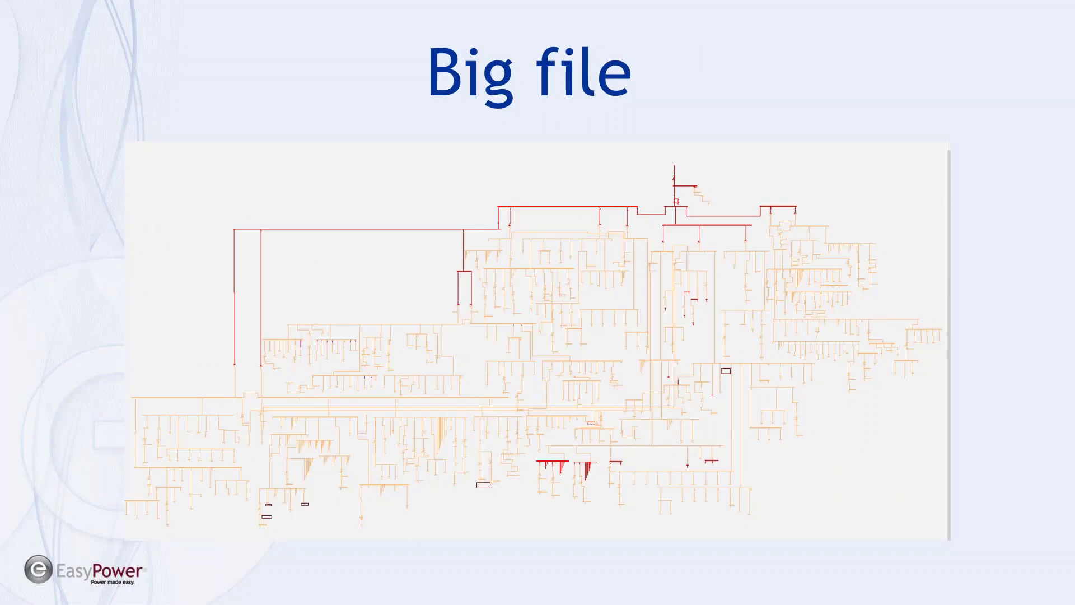
{"action": "key", "text": "Right"}
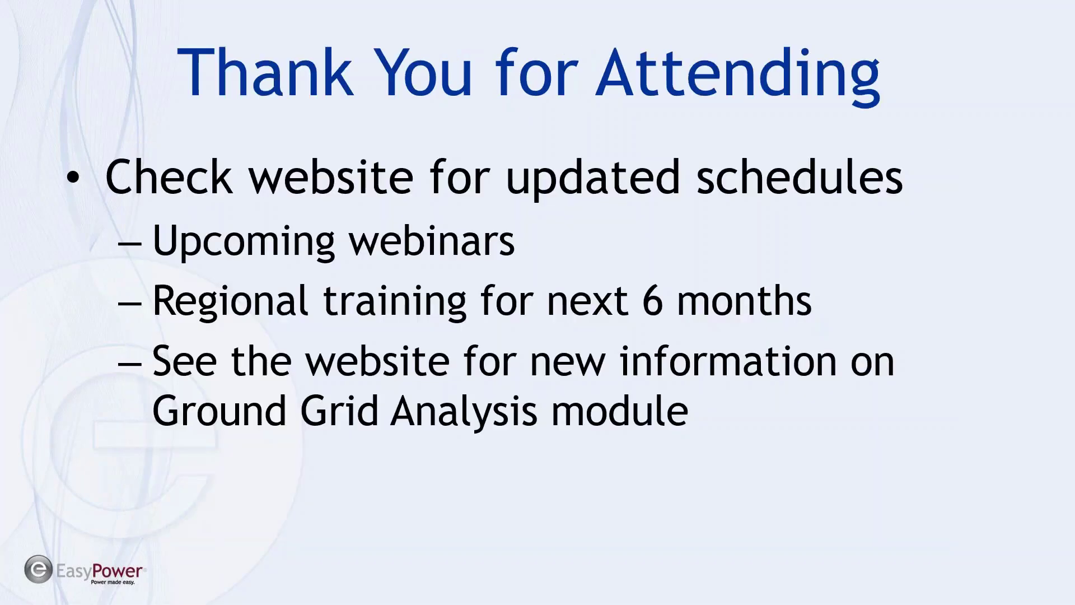
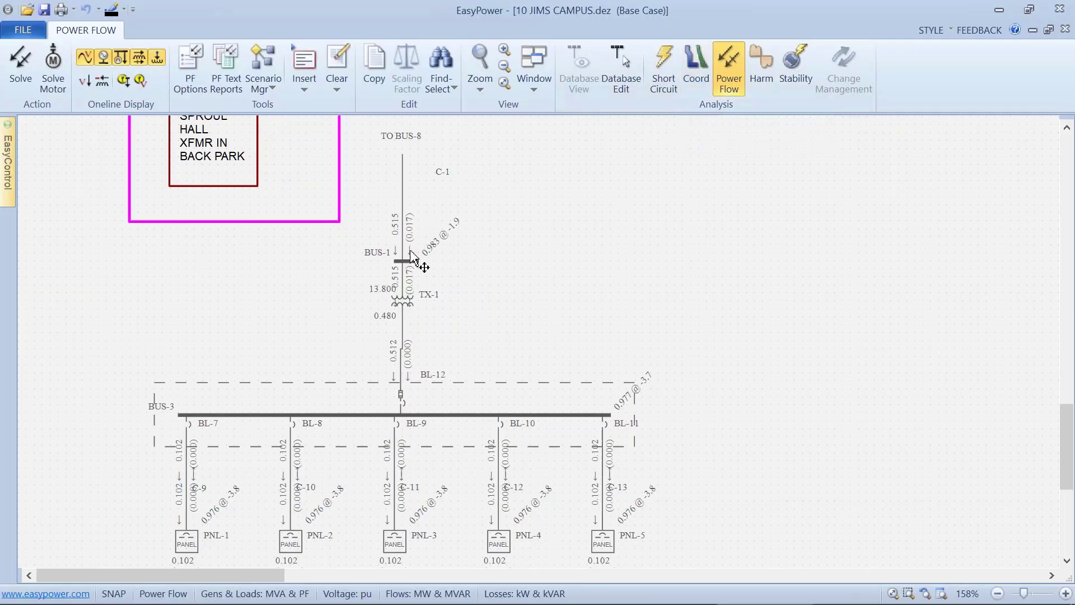
Move BUS-1 upward on the SPROUL one-line to make room for the flow results above TX-1
{"action": "left_click_drag", "start_coordinate": [411, 263], "coordinate": [411, 203]}
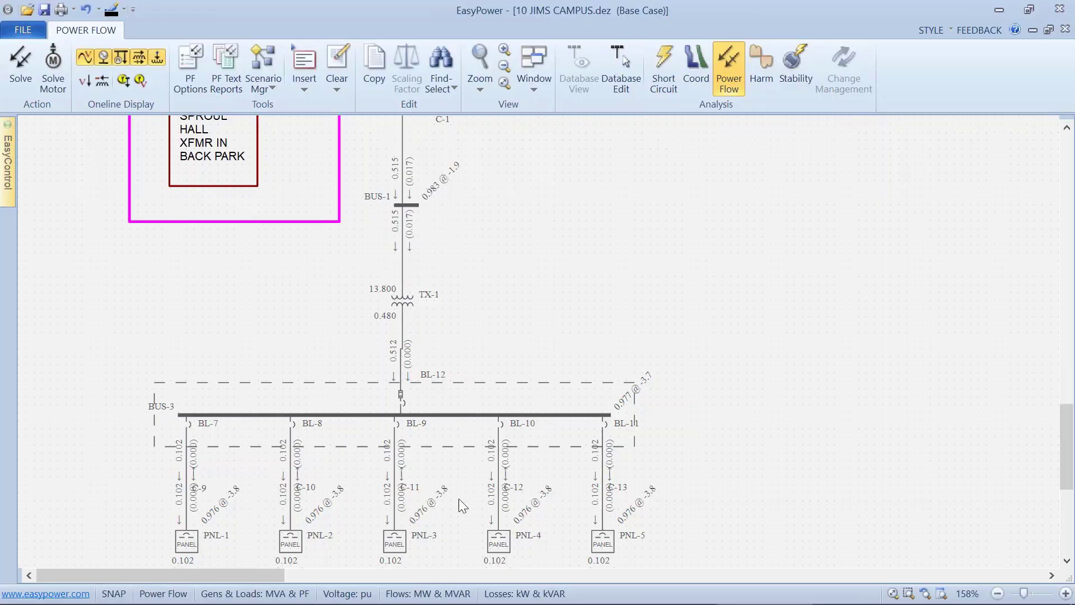
{"action": "scroll", "coordinate": [326, 294], "scroll_direction": "up", "scroll_amount": 1}
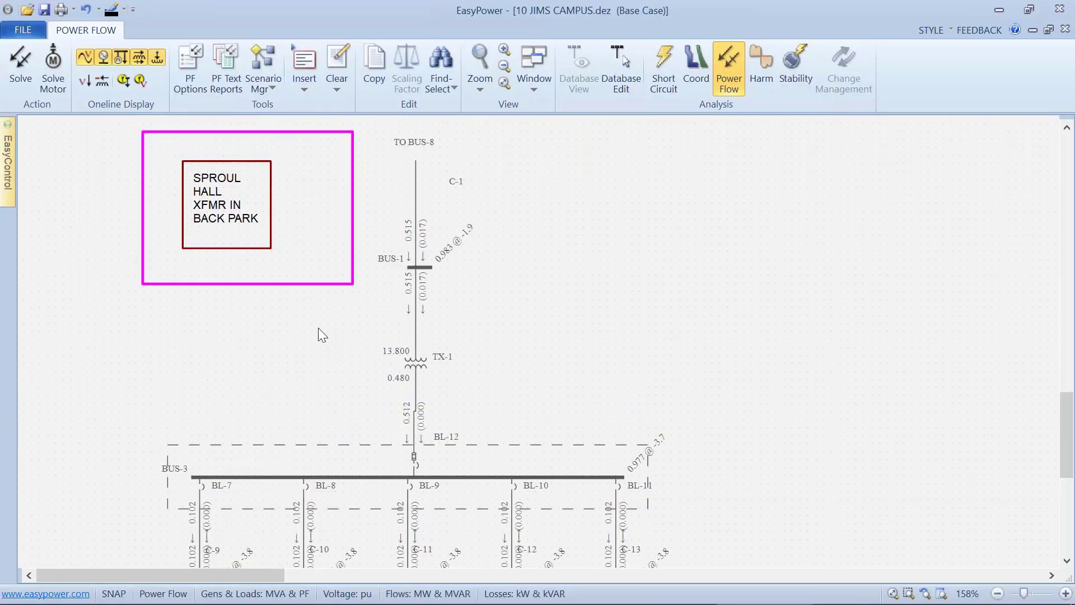
{"action": "left_click_drag", "start_coordinate": [257, 340], "coordinate": [279, 288]}
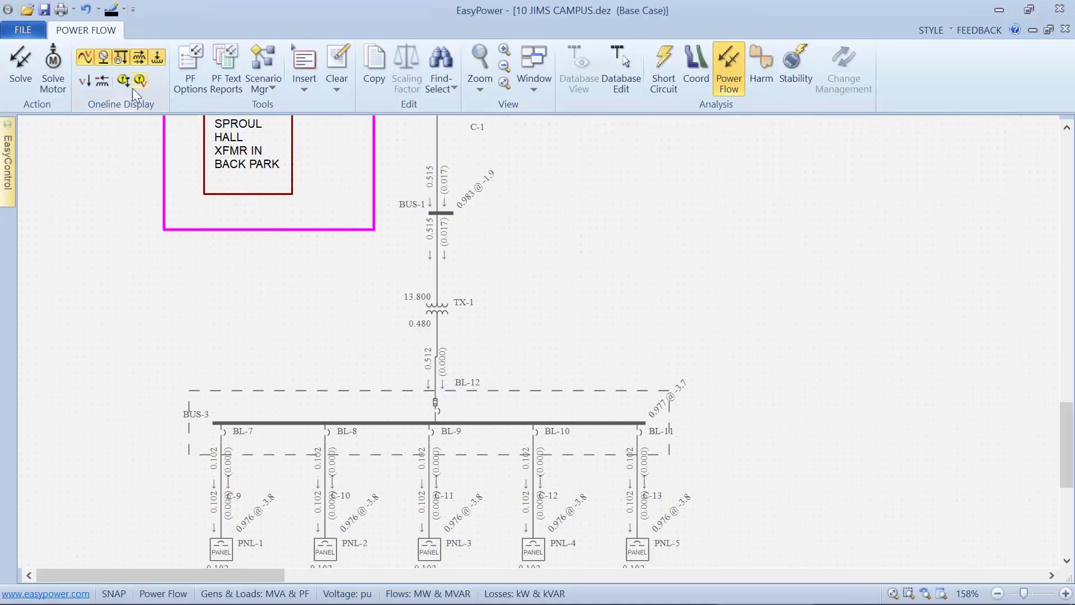
Display the voltage drops on the one-line and shift transformer TX-1 slightly sideways to clear its overlapping label
{"action": "left_click", "coordinate": [81, 80]}
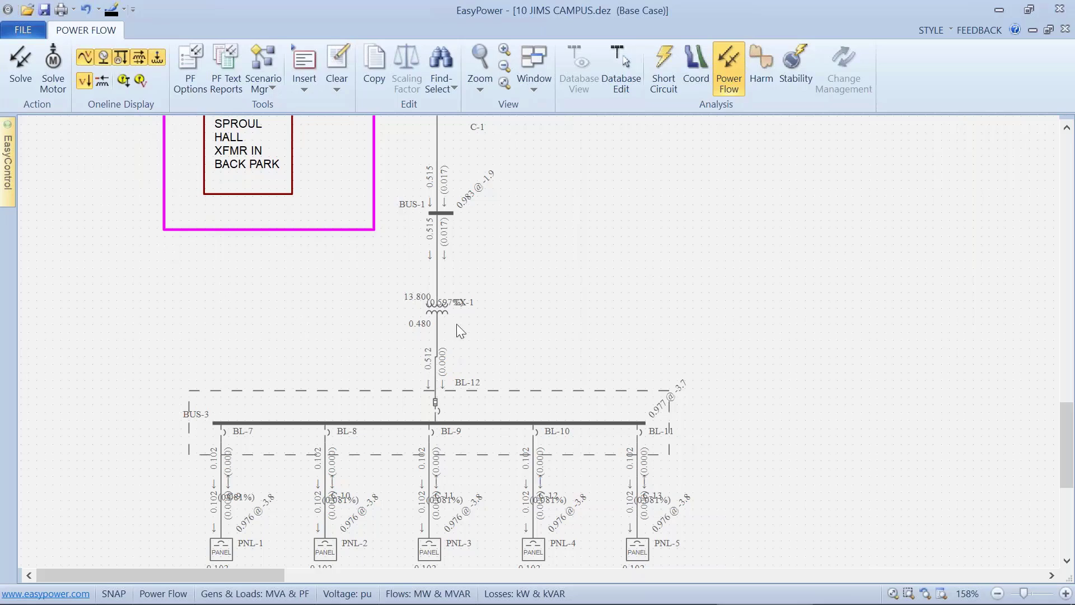
{"action": "mouse_move", "coordinate": [445, 302]}
{"action": "left_mouse_down"}
{"action": "mouse_move", "coordinate": [507, 303]}
{"action": "mouse_move", "coordinate": [456, 298]}
{"action": "left_mouse_up"}
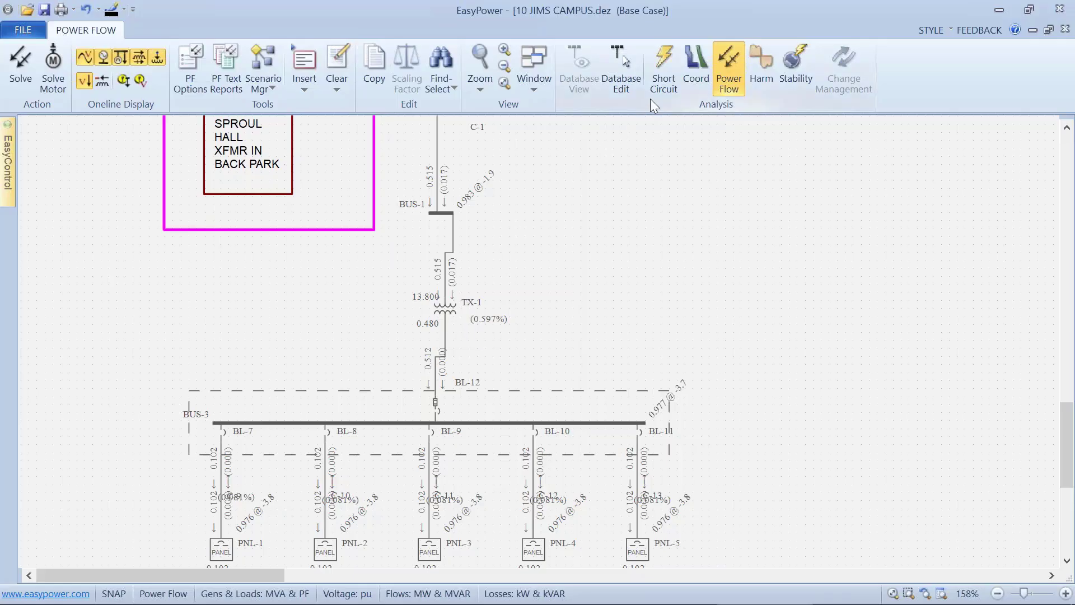
Return to database editing while saving all temporary changes, and review the specifications of transformer TX-1
{"action": "left_click", "coordinate": [626, 83]}
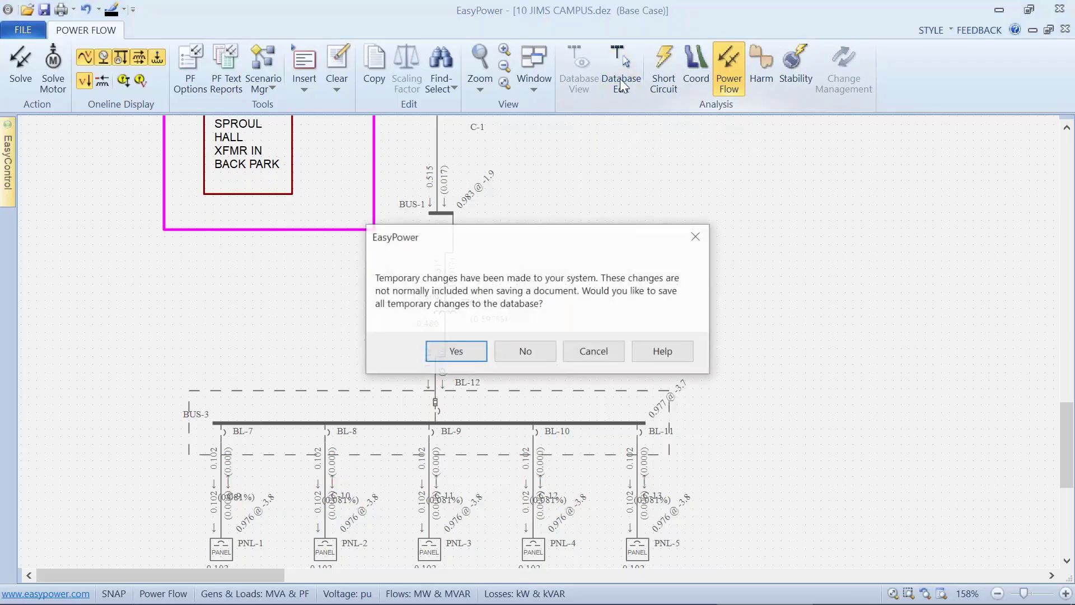
{"action": "left_click", "coordinate": [472, 351]}
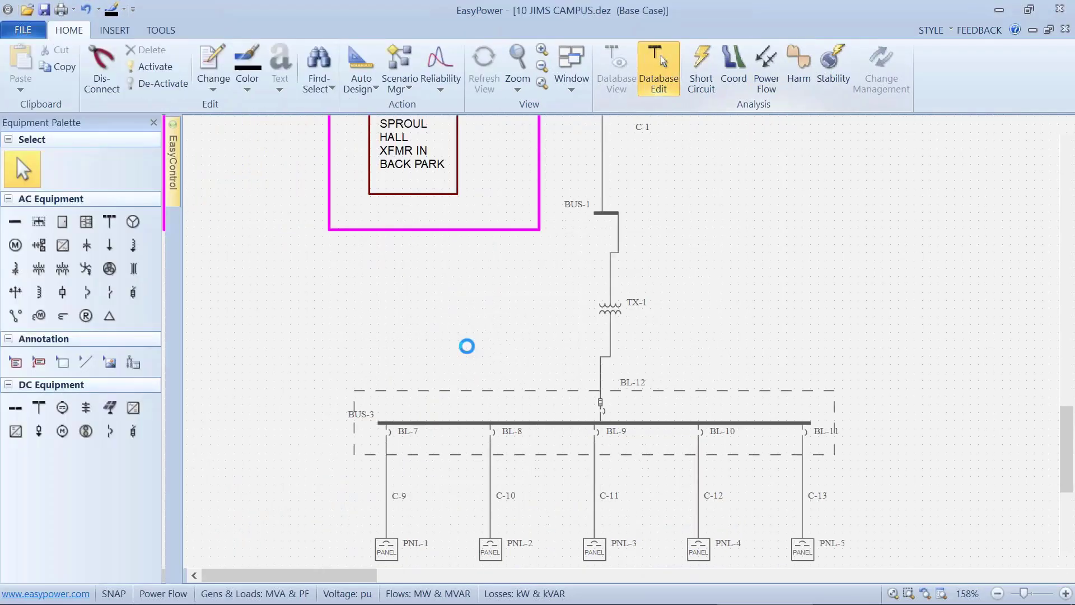
{"action": "left_click", "coordinate": [604, 308]}
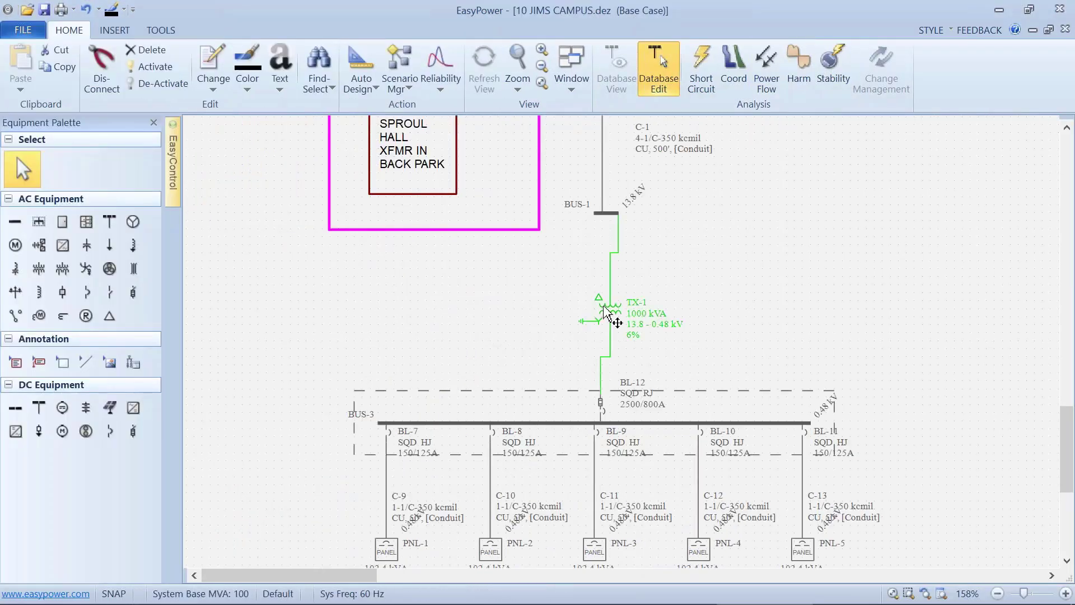
{"action": "double_click", "coordinate": [604, 308]}
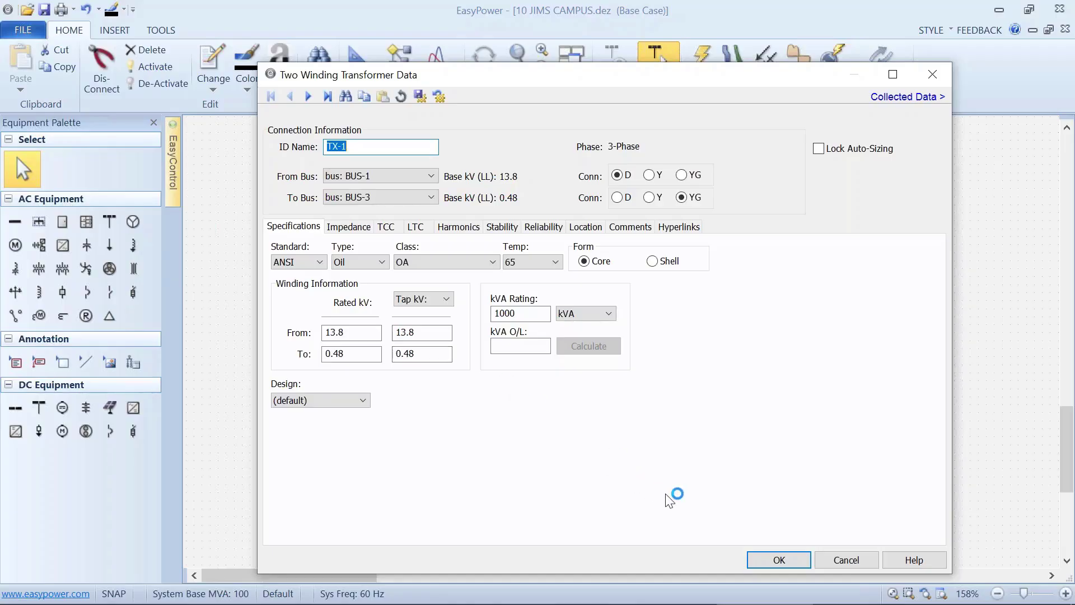
{"action": "left_click", "coordinate": [766, 552]}
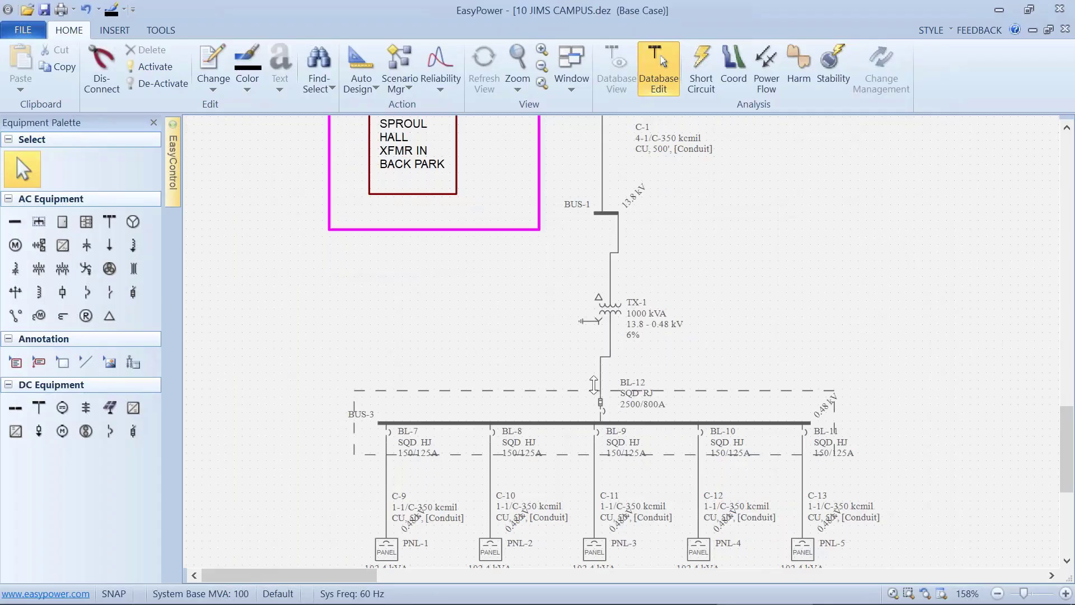
Add a motor to BUS-3 between breakers BL-9 and BL-10, positioned below the bus
{"action": "left_click_drag", "start_coordinate": [578, 370], "coordinate": [501, 247]}
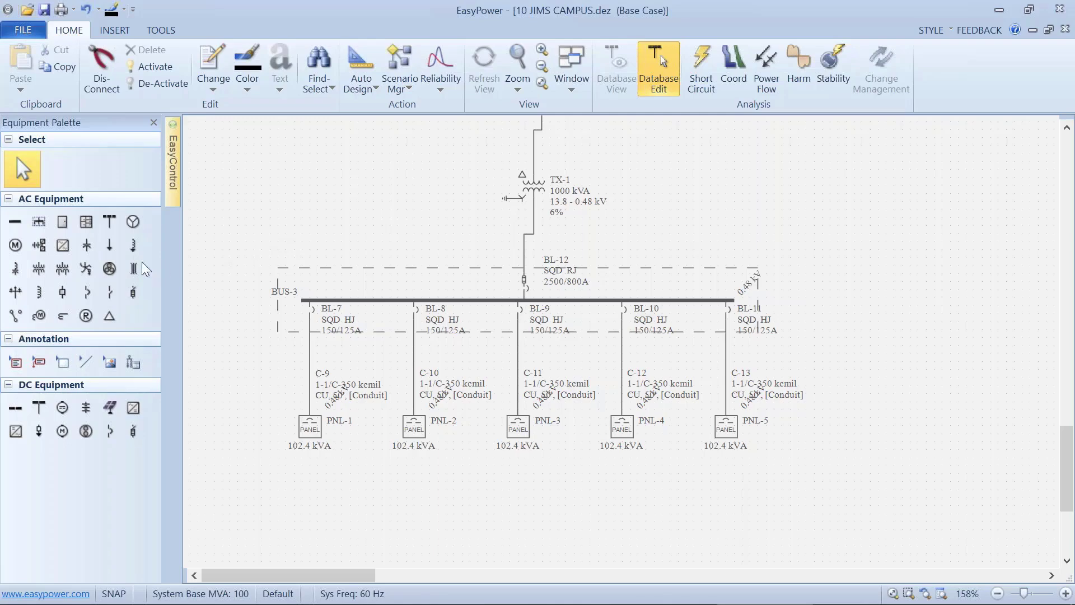
{"action": "left_click", "coordinate": [15, 244]}
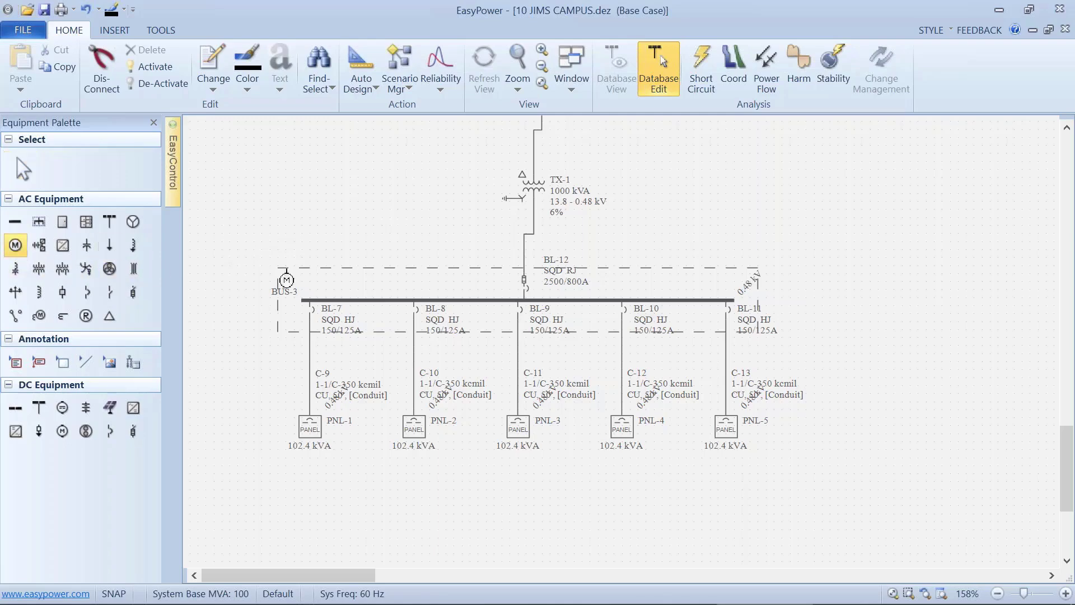
{"action": "left_click", "coordinate": [598, 314]}
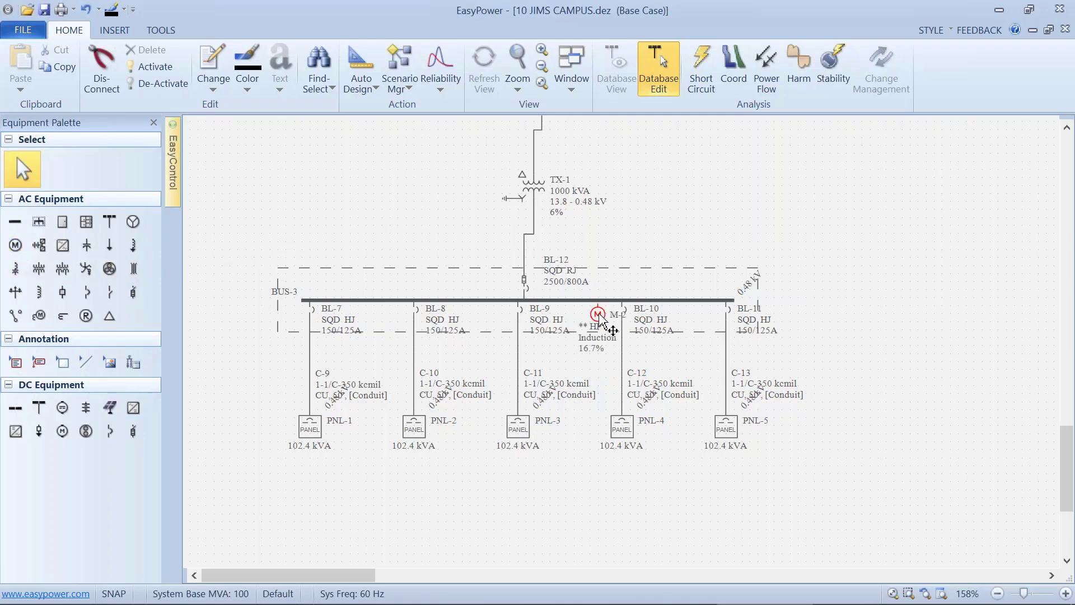
{"action": "left_click_drag", "start_coordinate": [609, 328], "coordinate": [589, 308]}
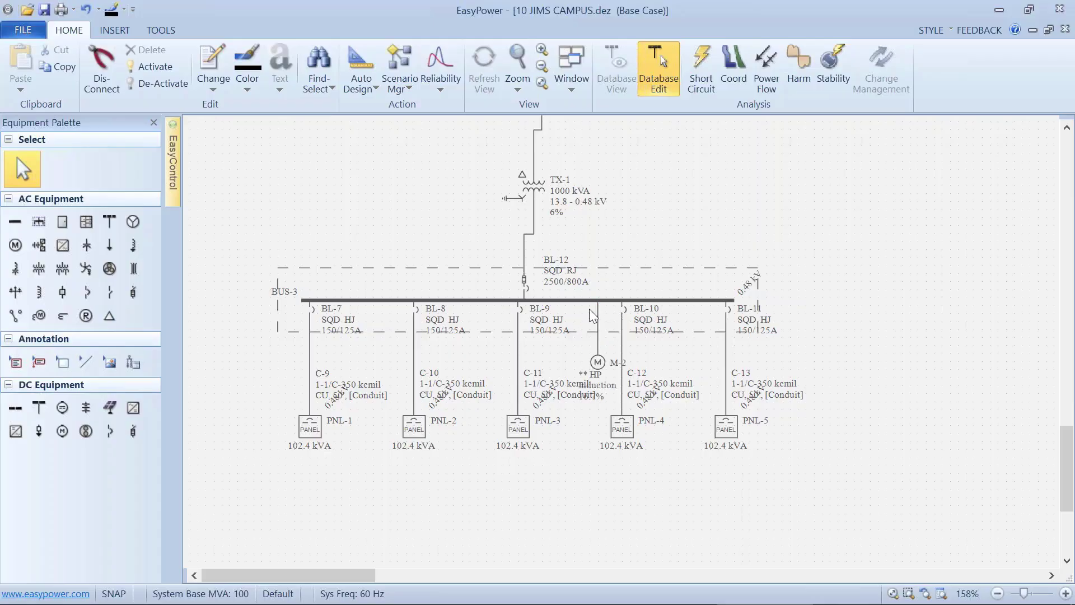
Set the new BUS-3 motor to 500 HP and calculate its short circuit impedance
{"action": "double_click", "coordinate": [597, 365]}
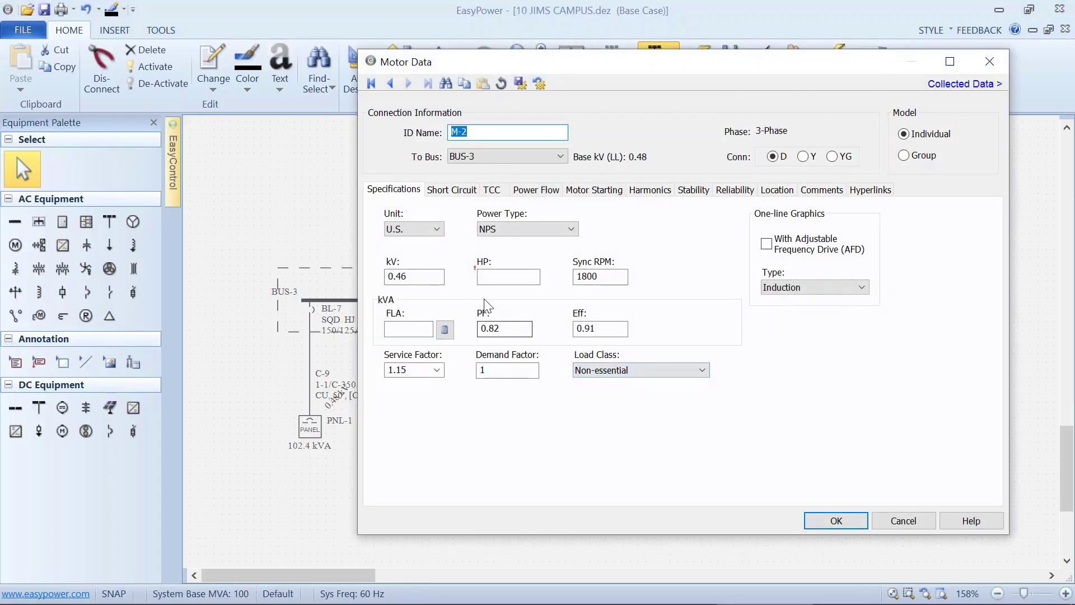
{"action": "left_click", "coordinate": [494, 277]}
{"action": "type", "text": "500"}
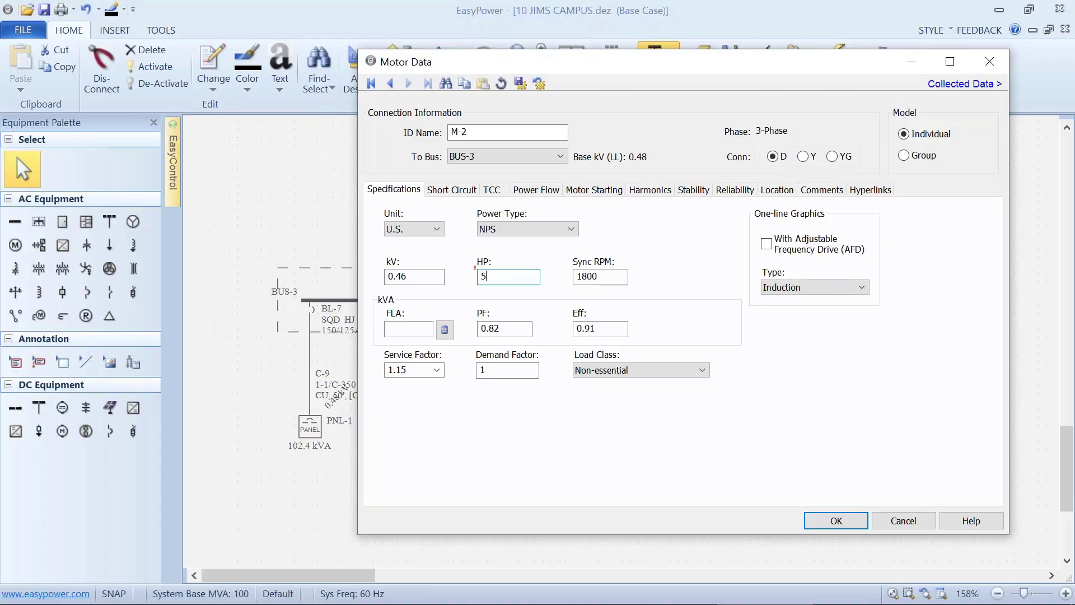
{"action": "left_click", "coordinate": [453, 192]}
{"action": "left_click", "coordinate": [684, 282]}
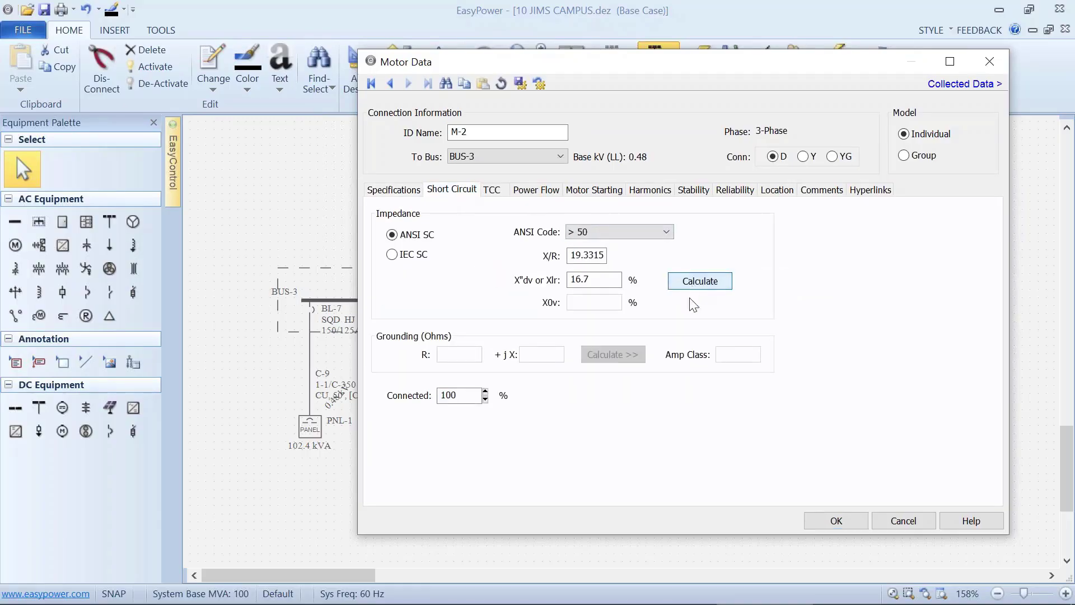
{"action": "left_click", "coordinate": [832, 521]}
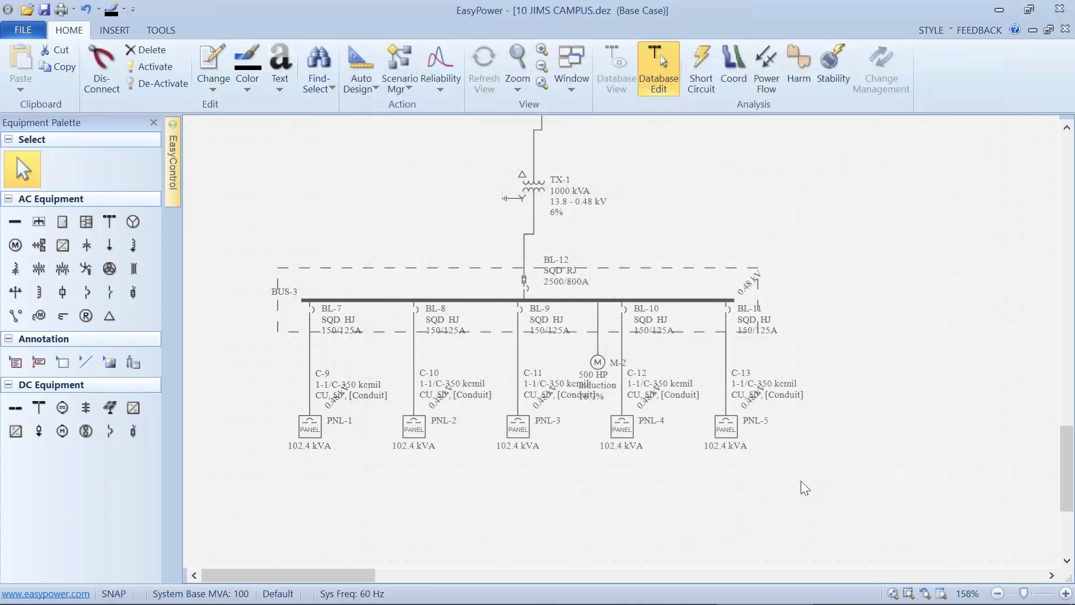
Solve the power flow again with the 500 HP motor connected, and view the voltage drop at TX-1
{"action": "left_click", "coordinate": [752, 61]}
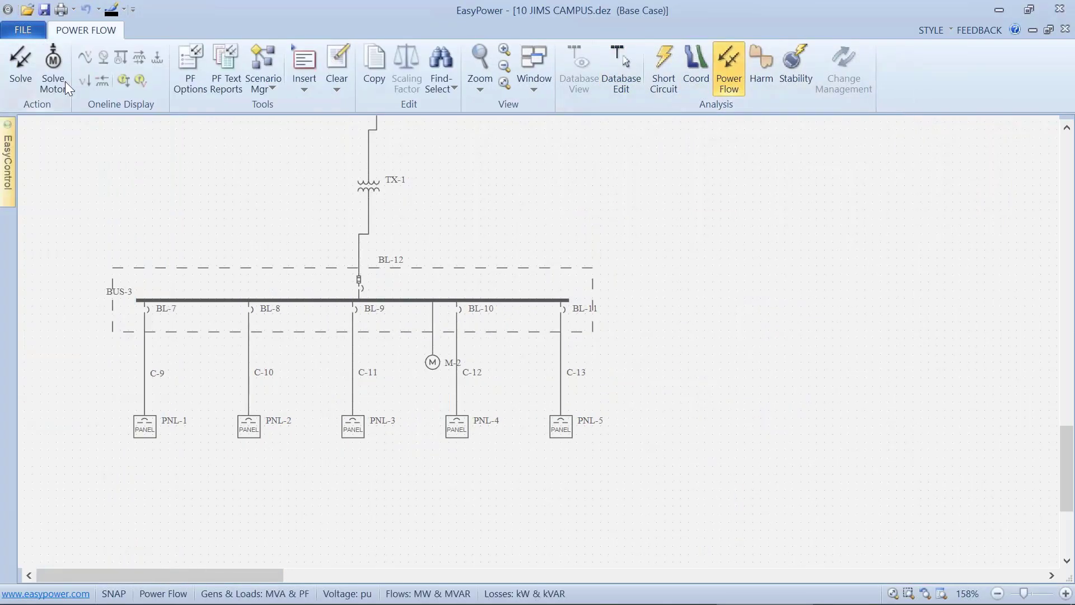
{"action": "left_click", "coordinate": [29, 57]}
{"action": "left_click_drag", "start_coordinate": [114, 165], "coordinate": [134, 218]}
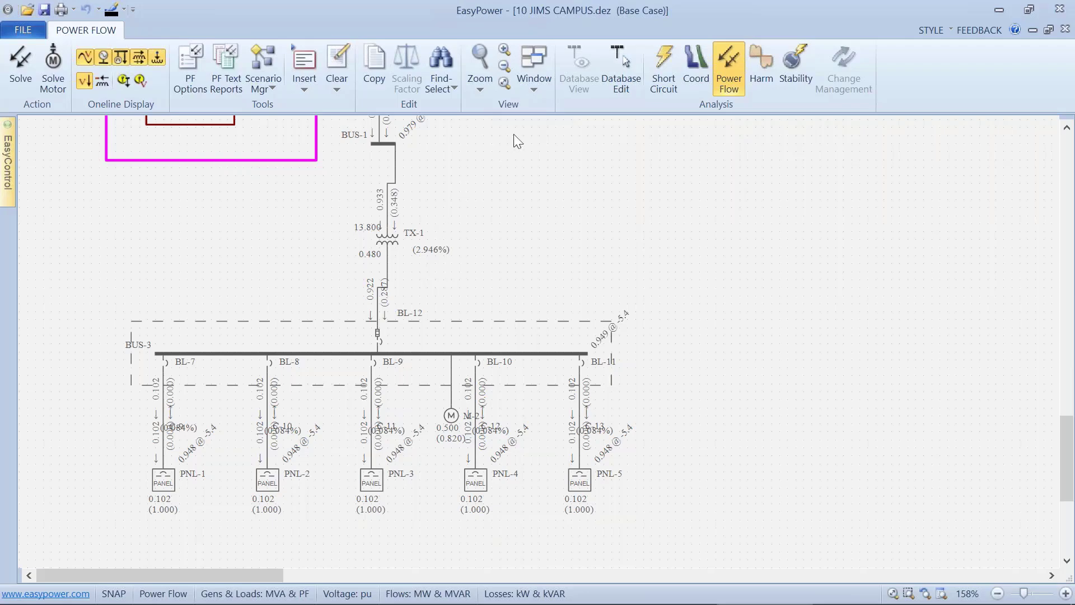
Return to database editing and enable the load tap changer on the From side of transformer TX-1
{"action": "left_click", "coordinate": [610, 69]}
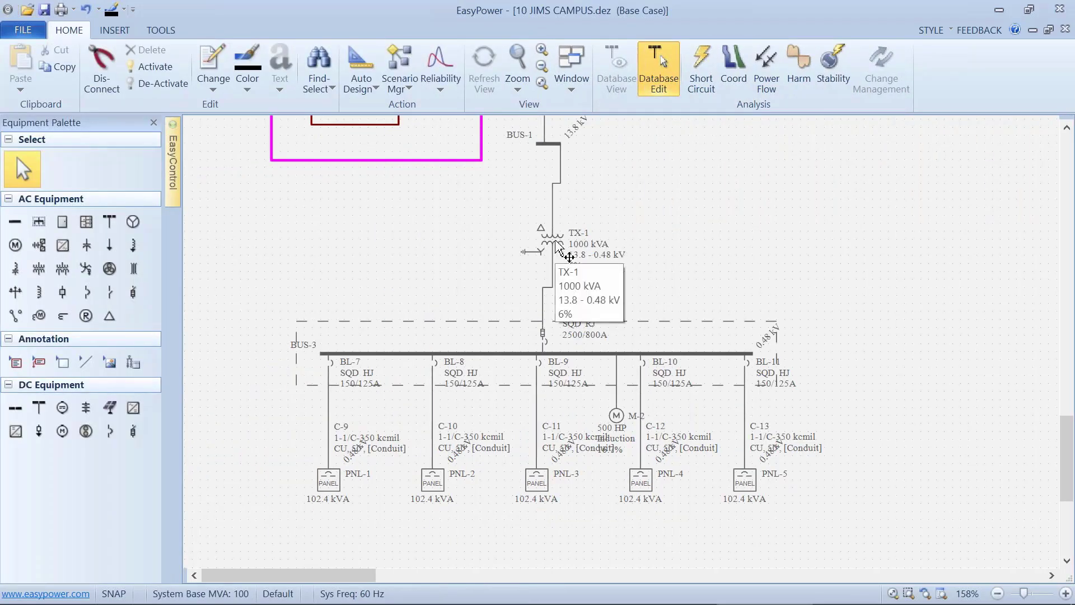
{"action": "double_click", "coordinate": [556, 242]}
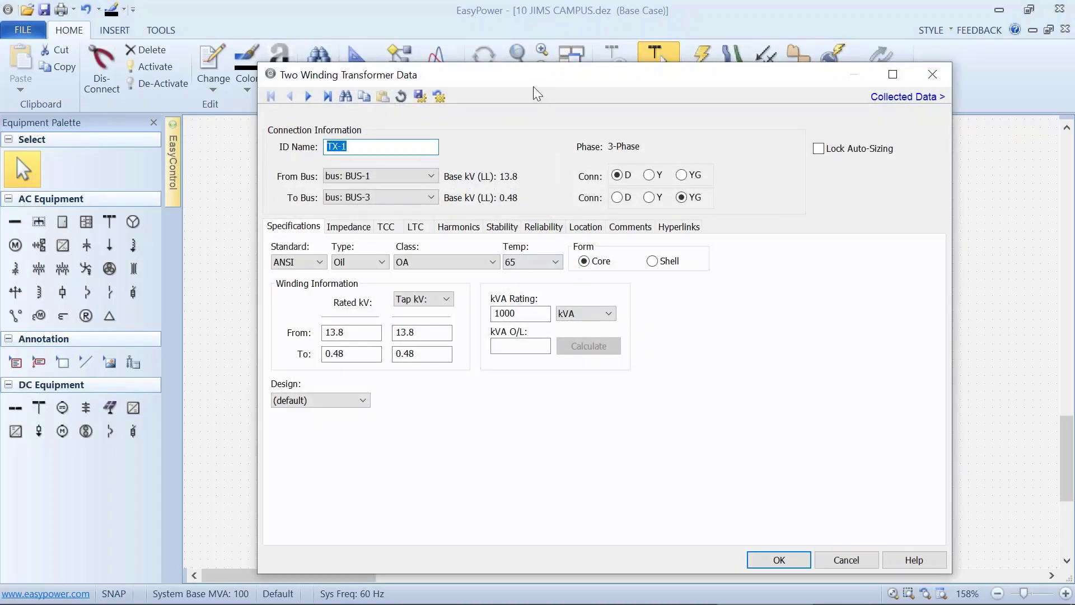
{"action": "left_click_drag", "start_coordinate": [466, 82], "coordinate": [378, 49]}
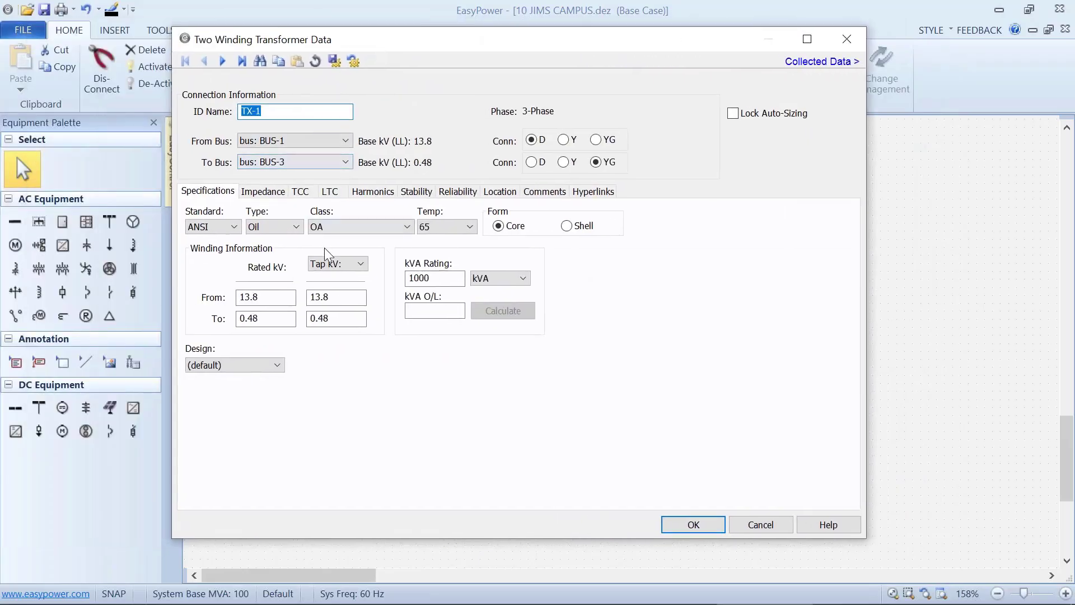
{"action": "left_click", "coordinate": [313, 301]}
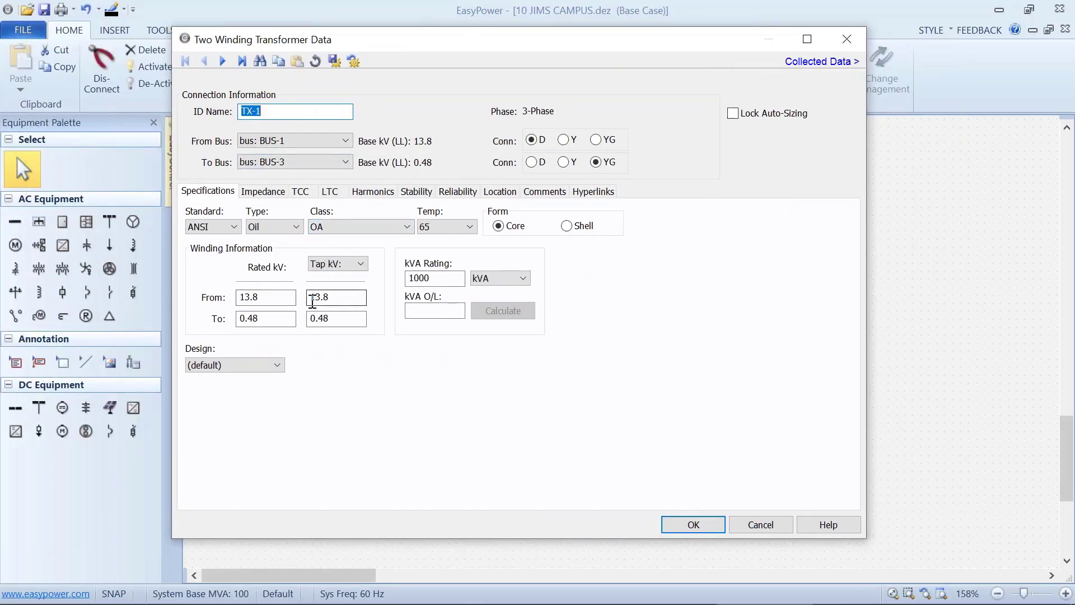
{"action": "left_click", "coordinate": [329, 192]}
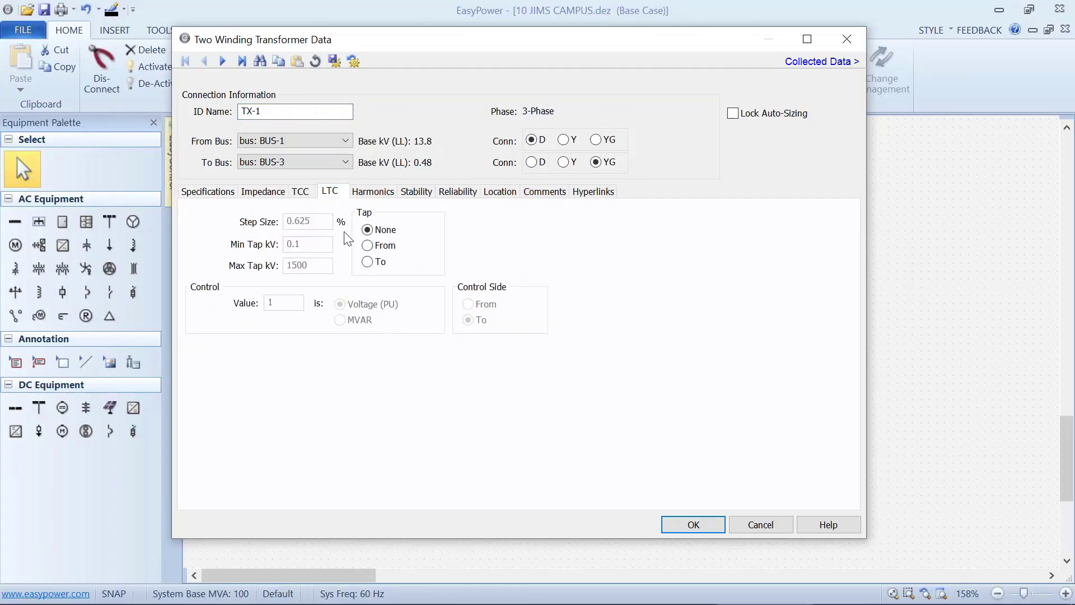
{"action": "left_click", "coordinate": [369, 246]}
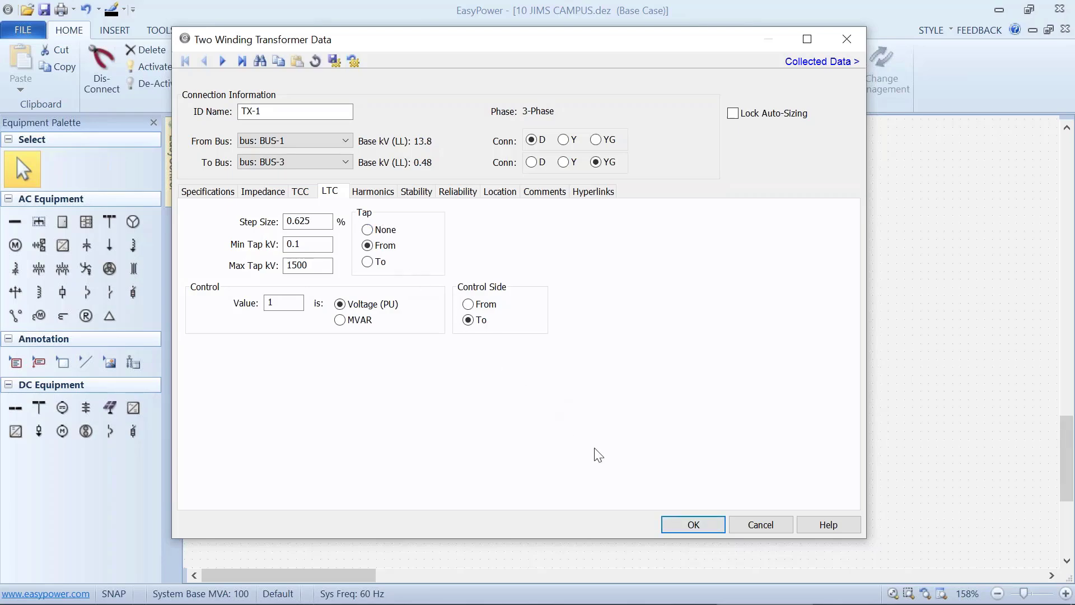
{"action": "left_click", "coordinate": [687, 522]}
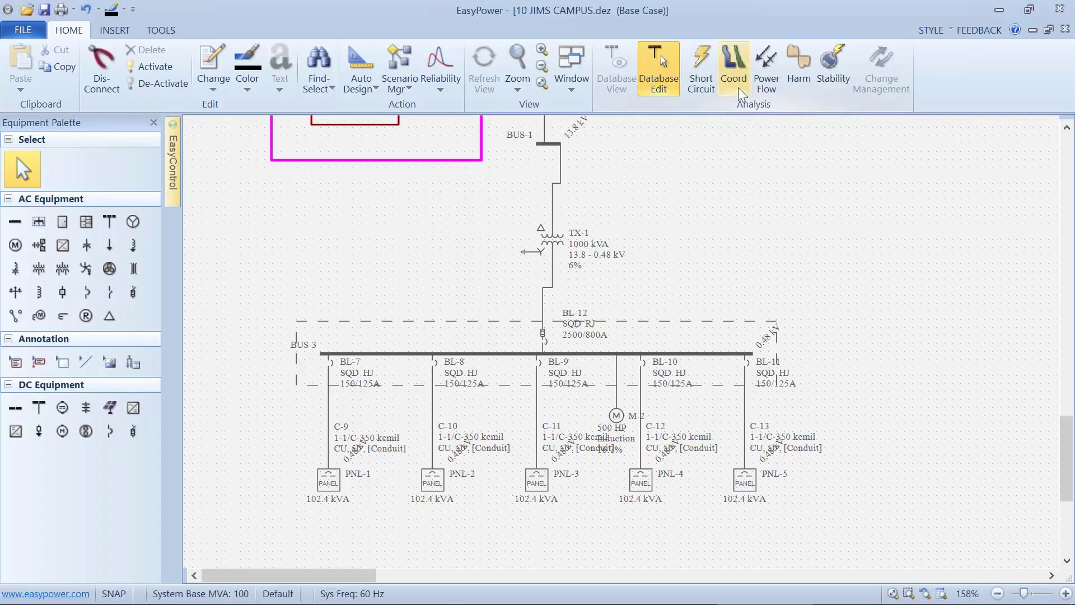
Solve the power flow with the load tap changer enabled, and examine the tap voltage and voltage drop at TX-1
{"action": "left_click", "coordinate": [761, 65]}
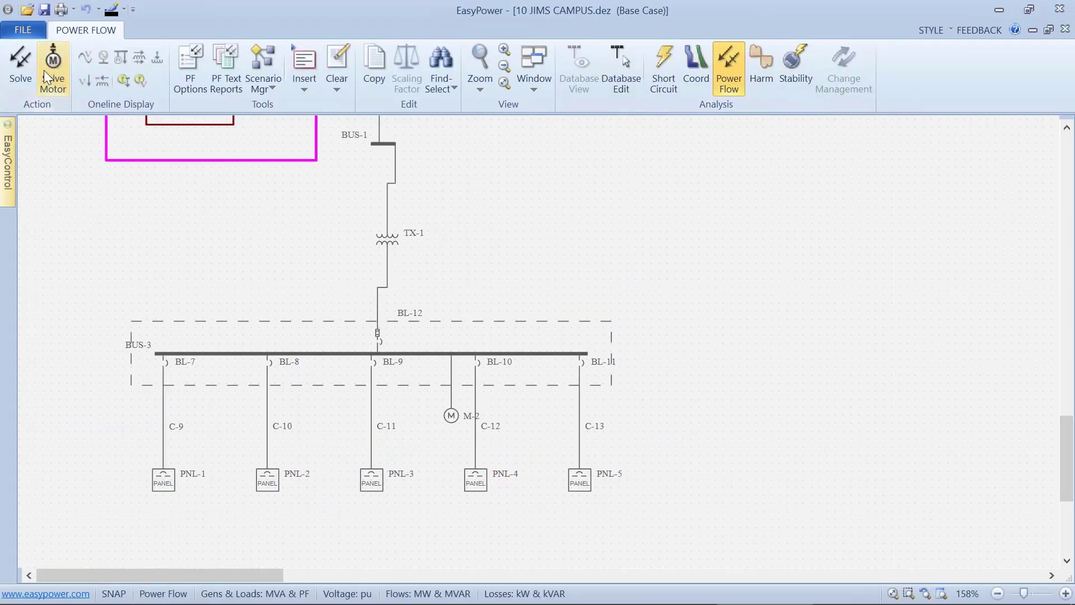
{"action": "left_click", "coordinate": [19, 58]}
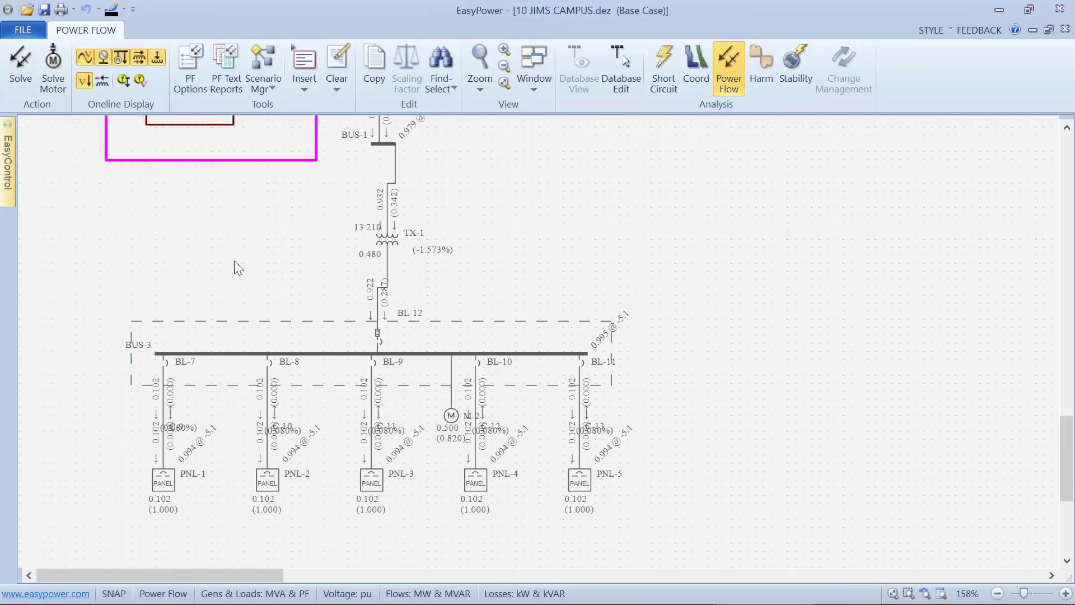
{"action": "scroll", "coordinate": [234, 260], "scroll_direction": "up", "scroll_amount": 2}
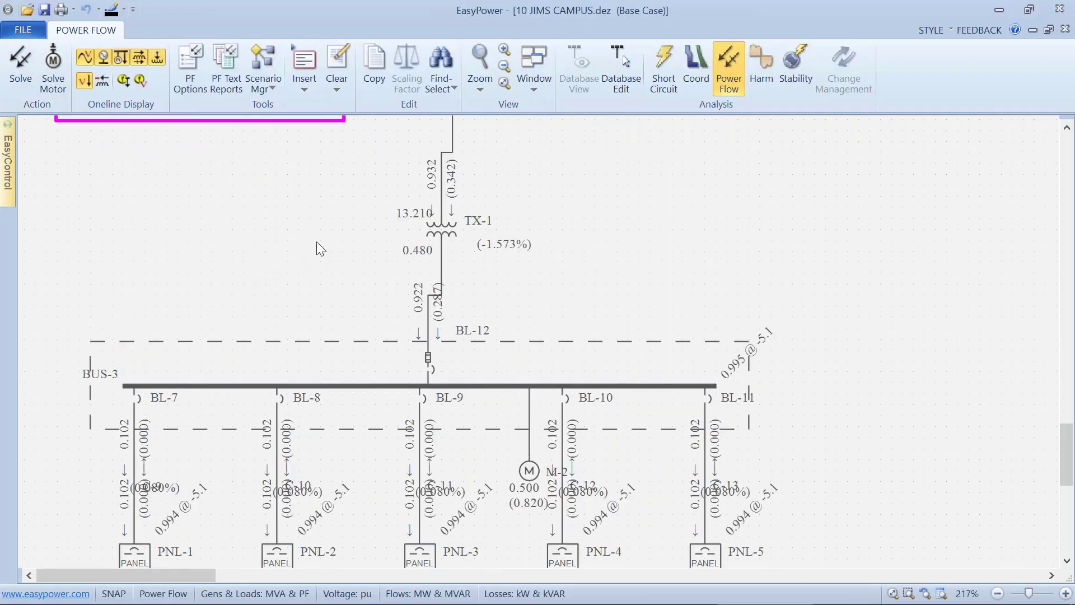
{"action": "left_click_drag", "start_coordinate": [331, 239], "coordinate": [287, 255]}
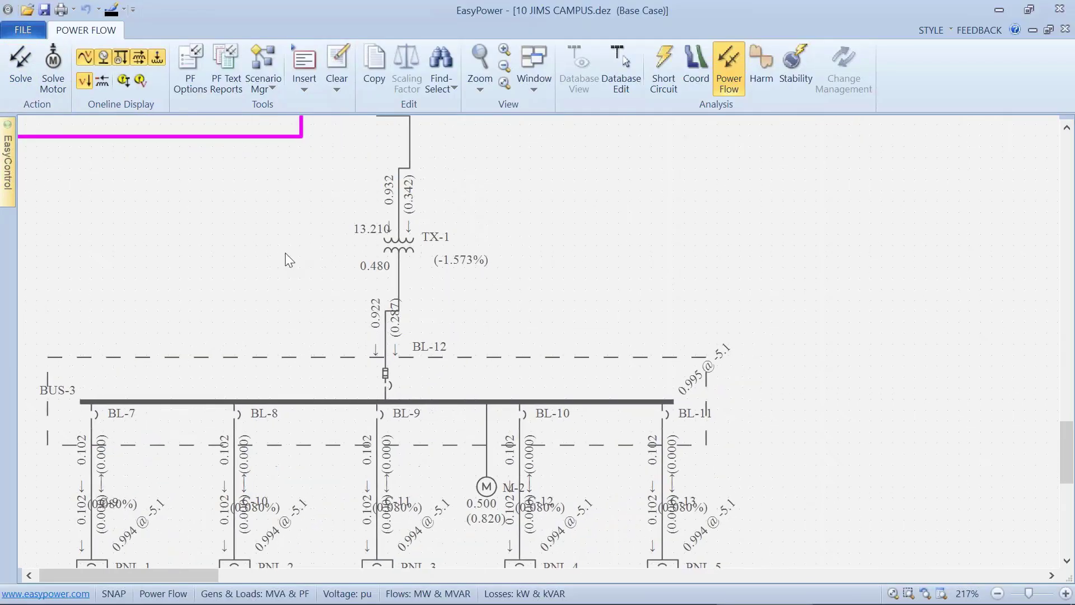
{"action": "left_click", "coordinate": [368, 230]}
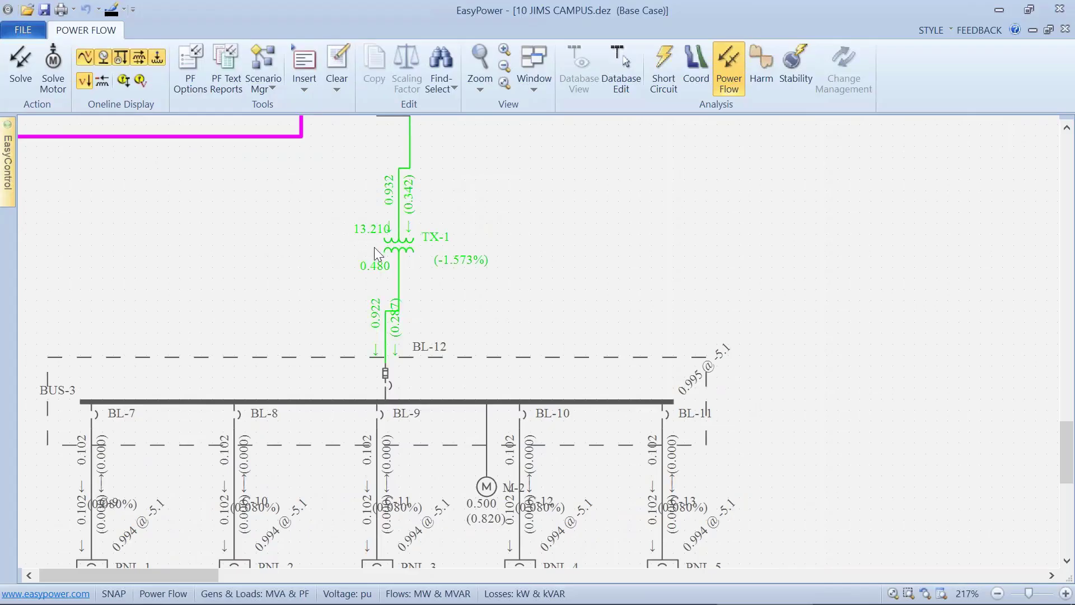
{"action": "left_click", "coordinate": [374, 247]}
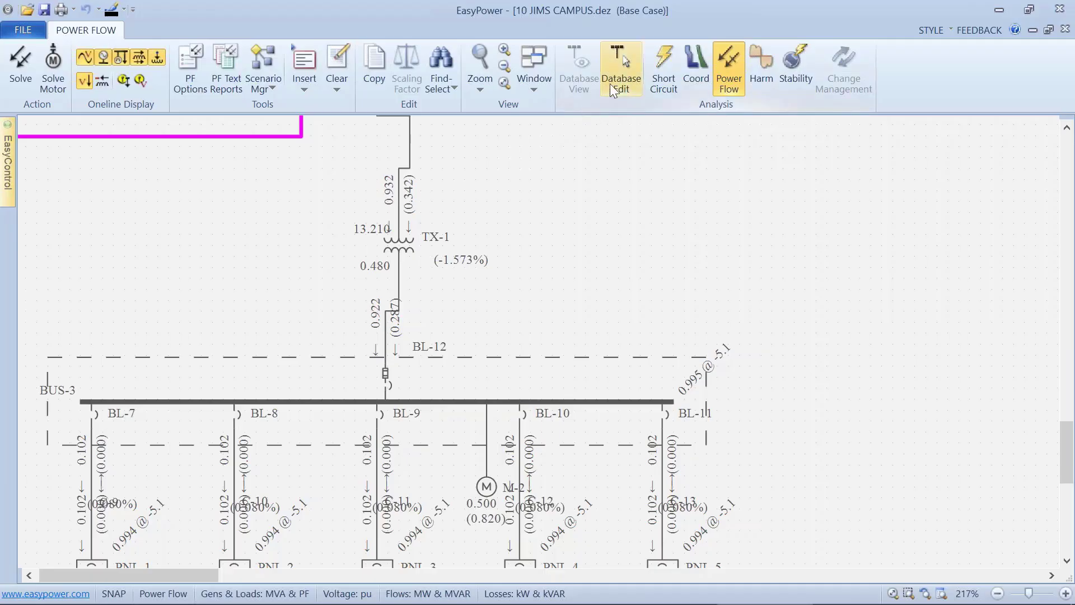
{"action": "left_click", "coordinate": [622, 71]}
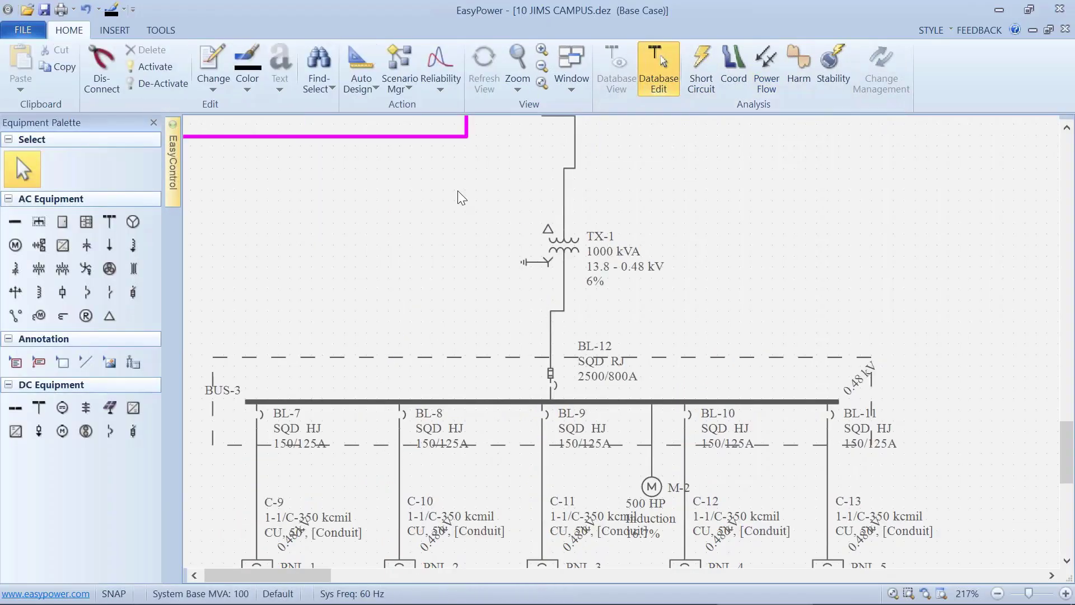
{"action": "double_click", "coordinate": [553, 248]}
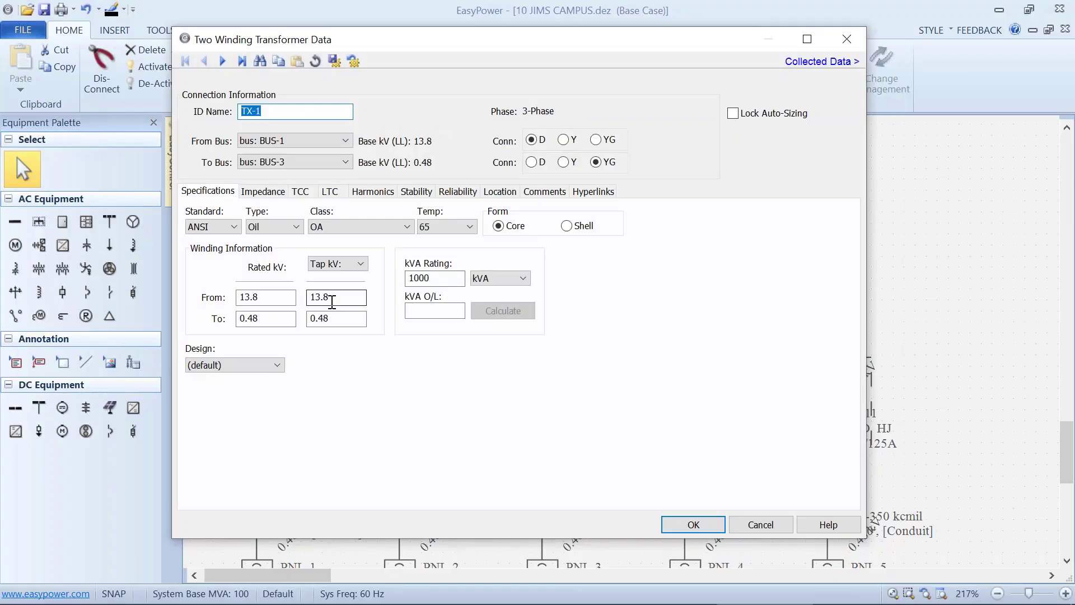
{"action": "left_click", "coordinate": [335, 298]}
{"action": "left_click_drag", "start_coordinate": [334, 297], "coordinate": [318, 298]}
{"action": "left_click", "coordinate": [747, 523]}
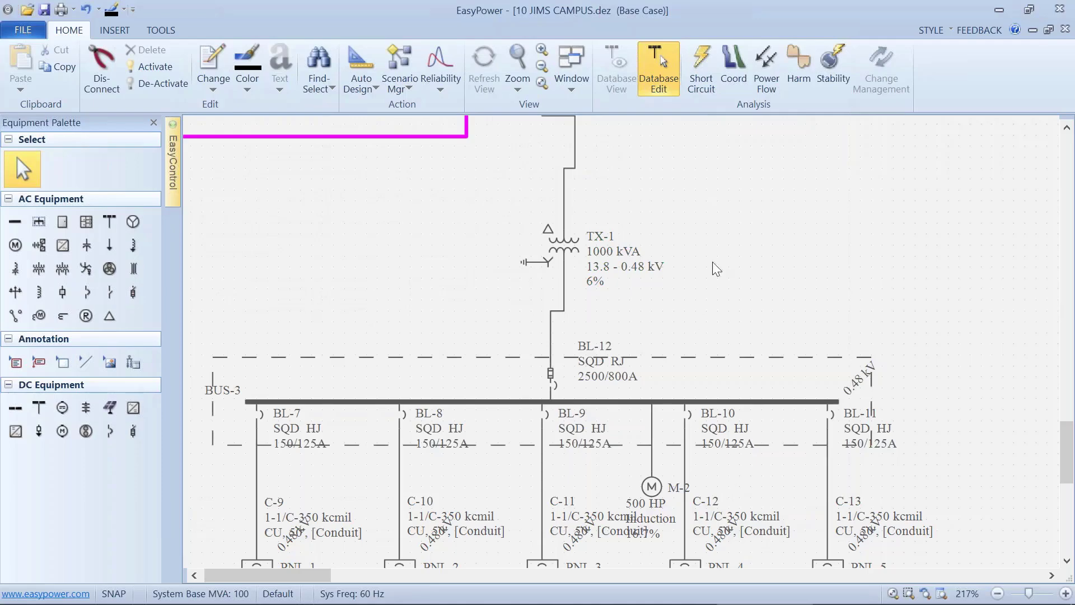
{"action": "left_click", "coordinate": [768, 60]}
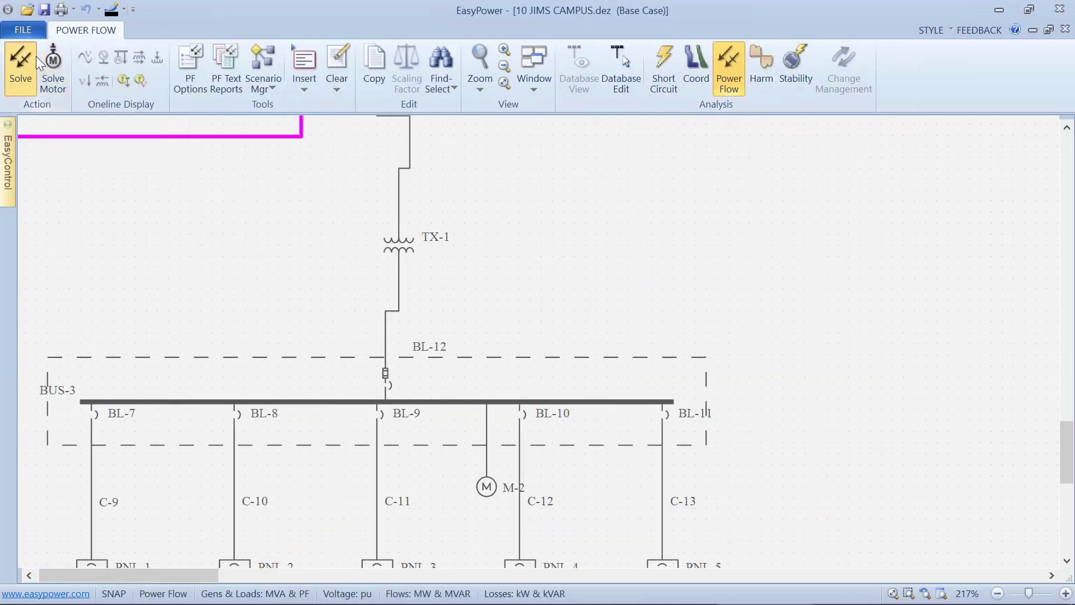
{"action": "left_click", "coordinate": [21, 61]}
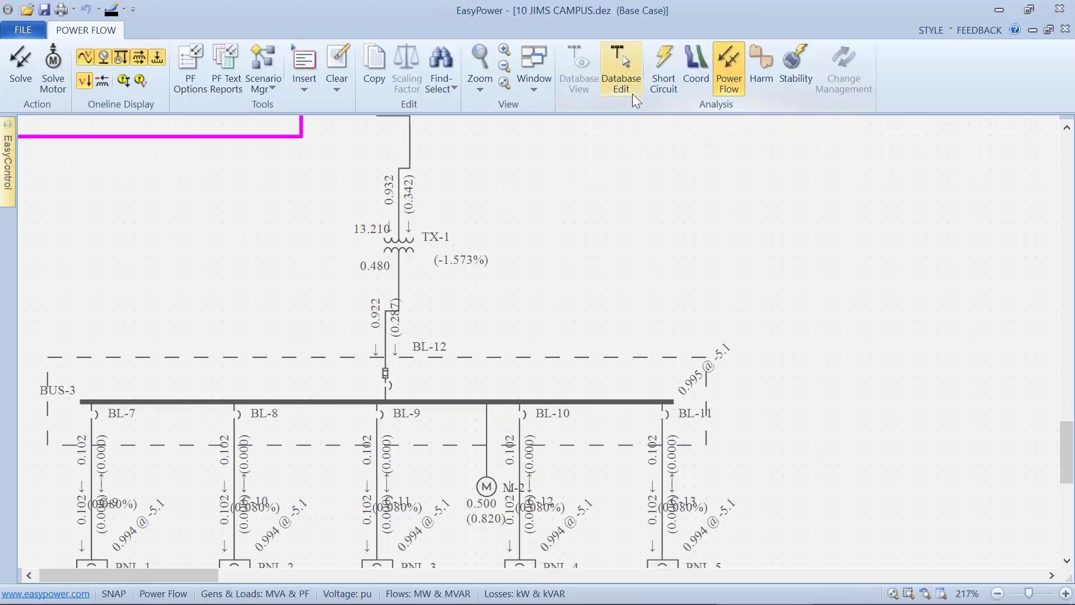
In database editing, set TX-1's From tap to 13.21 kV and its load tap changer to None
{"action": "left_click", "coordinate": [621, 61]}
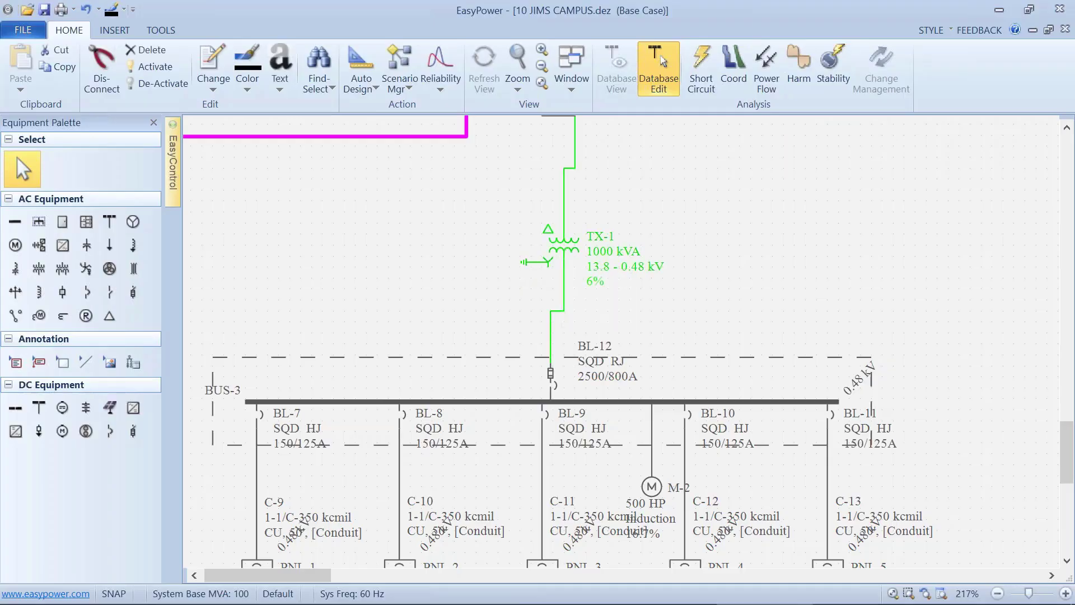
{"action": "double_click", "coordinate": [565, 255]}
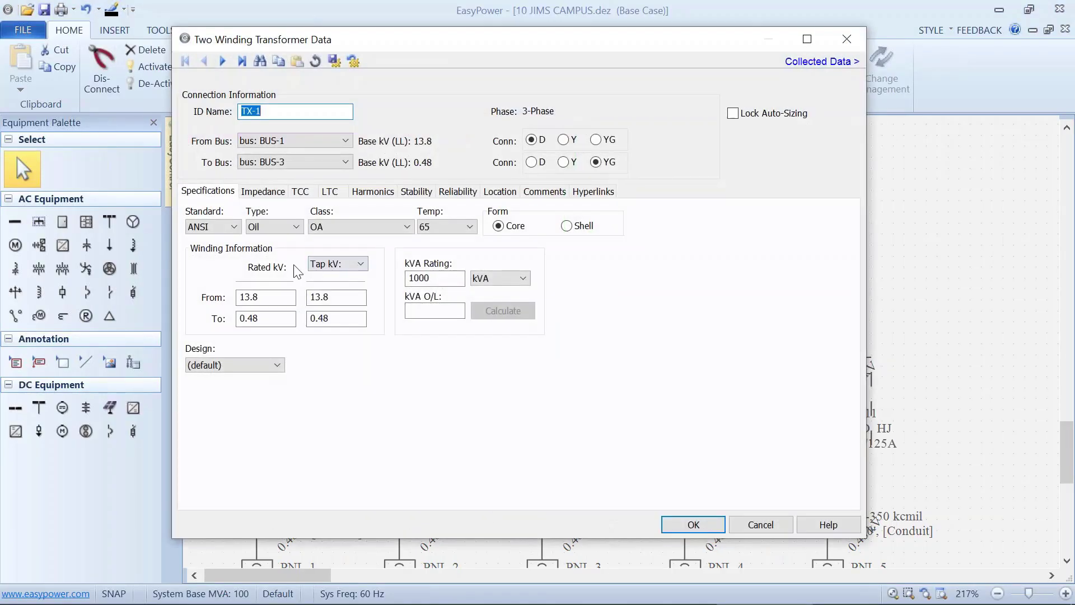
{"action": "left_click", "coordinate": [335, 295]}
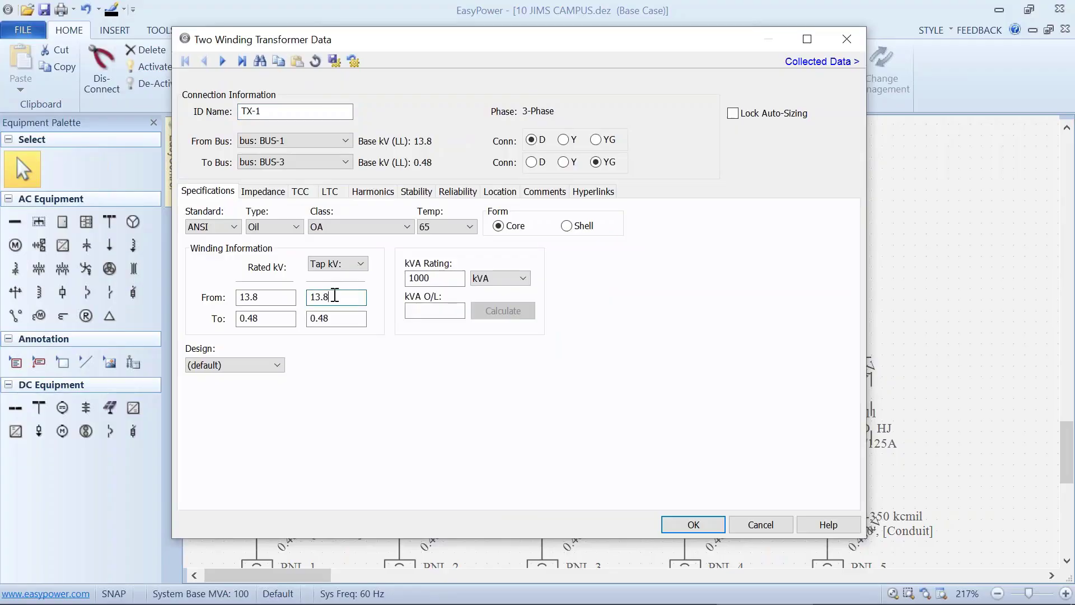
{"action": "key", "text": "BackSpace"}
{"action": "type", "text": "21"}
{"action": "left_click", "coordinate": [331, 192]}
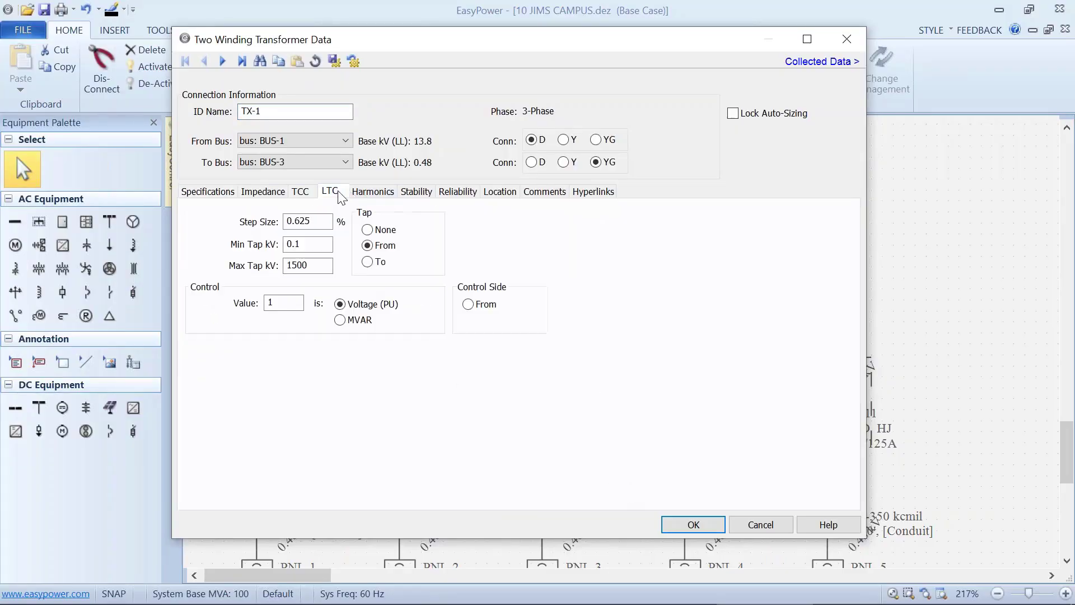
{"action": "left_click", "coordinate": [368, 230]}
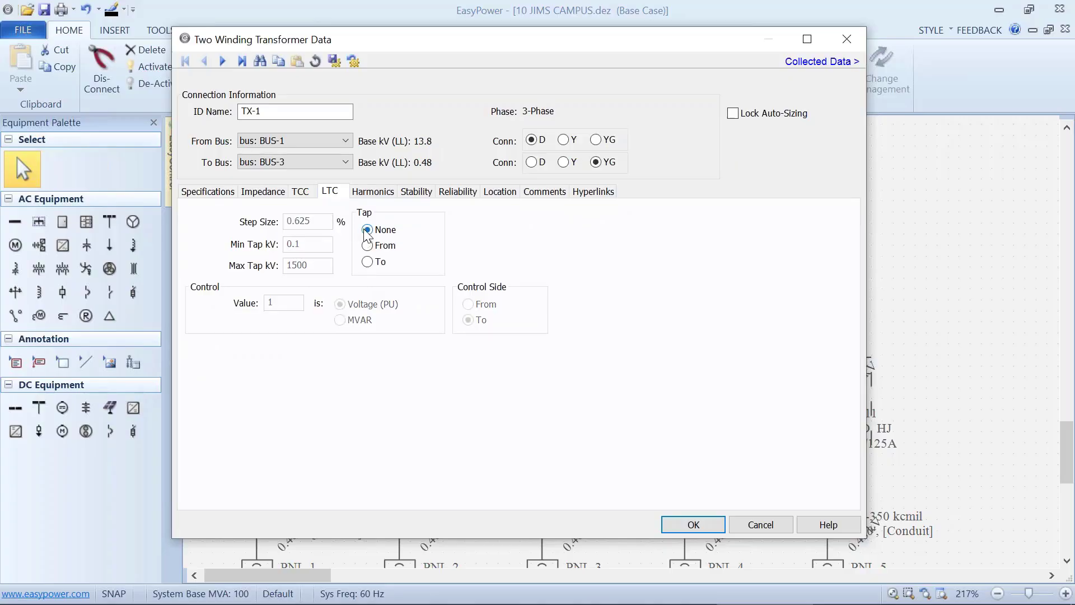
{"action": "left_click", "coordinate": [672, 519]}
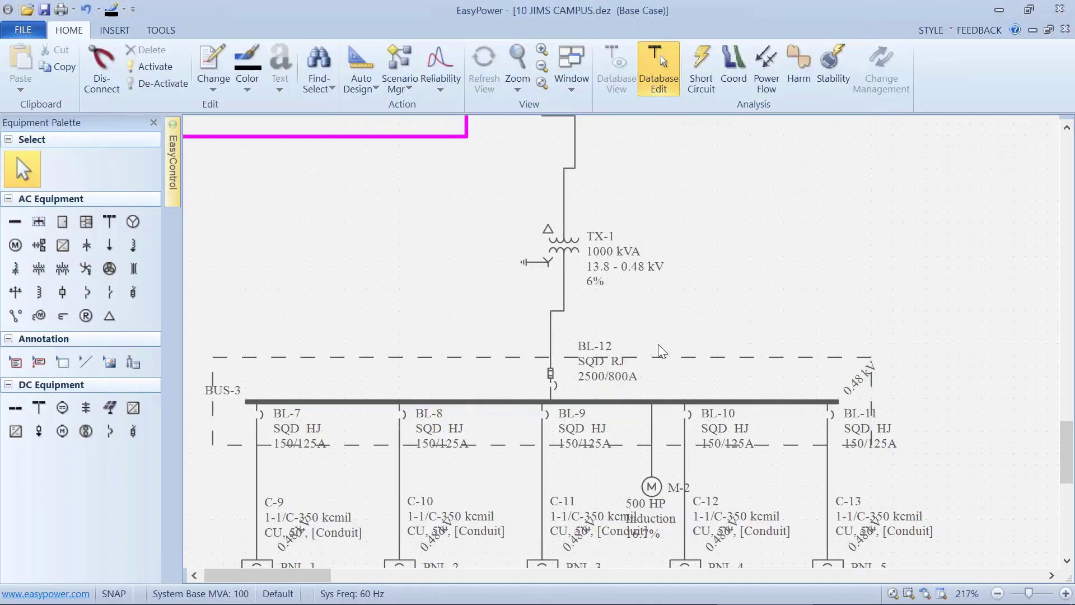
Solve the power flow with TX-1's fixed tap and view its voltage drop before returning to database editing
{"action": "left_click", "coordinate": [762, 62]}
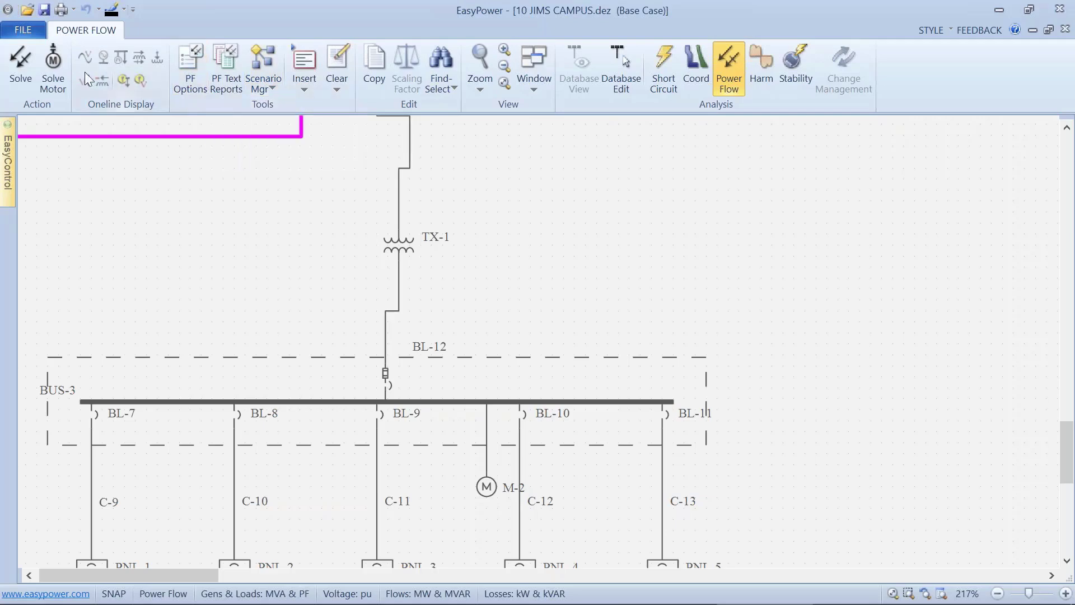
{"action": "left_click", "coordinate": [30, 63]}
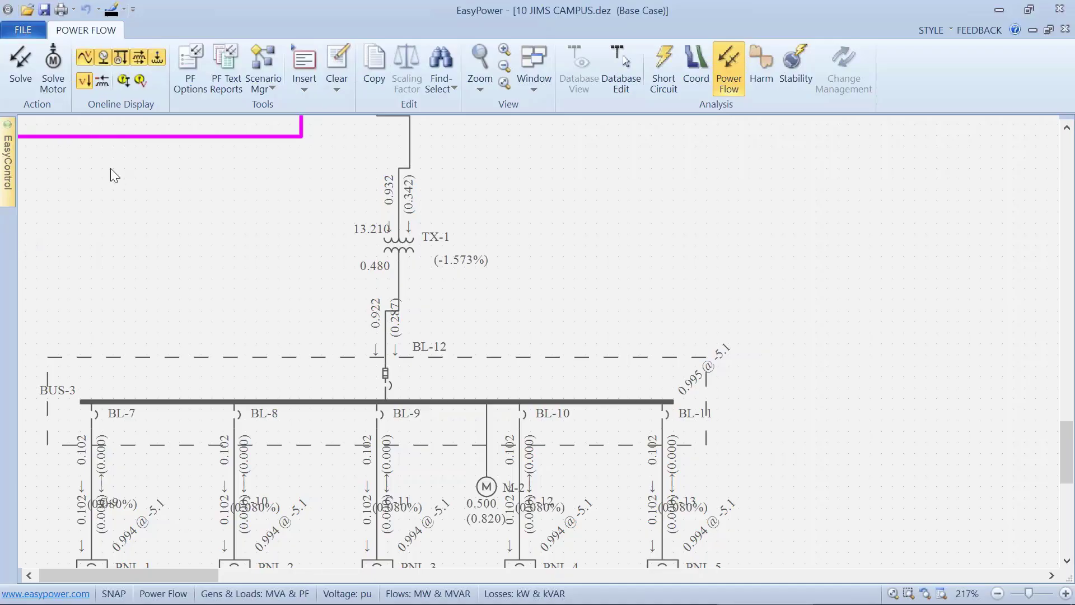
{"action": "left_click", "coordinate": [623, 70]}
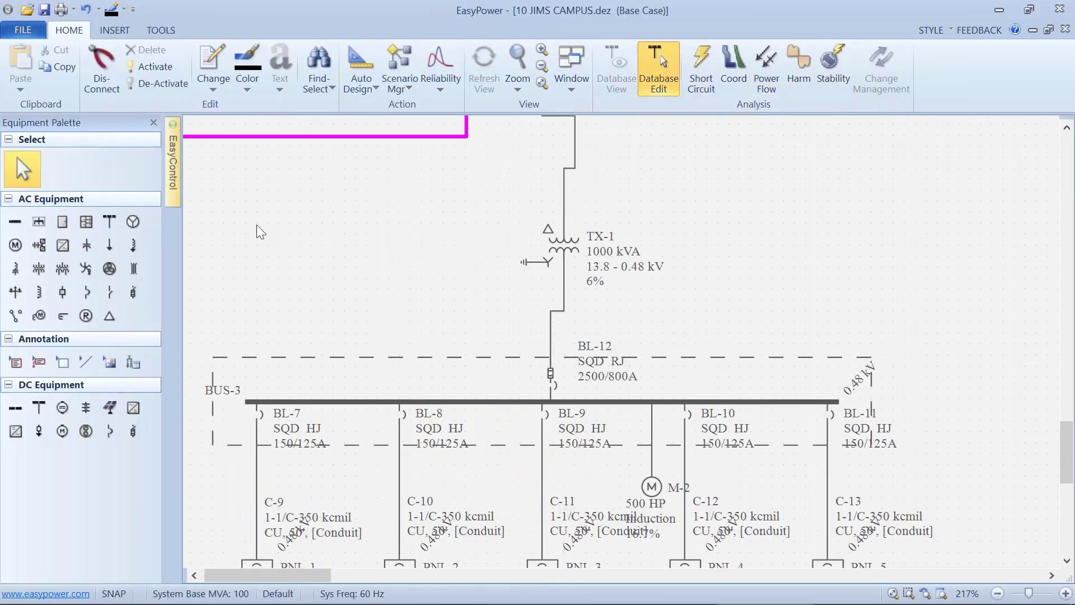
Open the SPROUL drawing to view its one-line together with the panel schedules
{"action": "left_click_drag", "start_coordinate": [237, 212], "coordinate": [269, 179]}
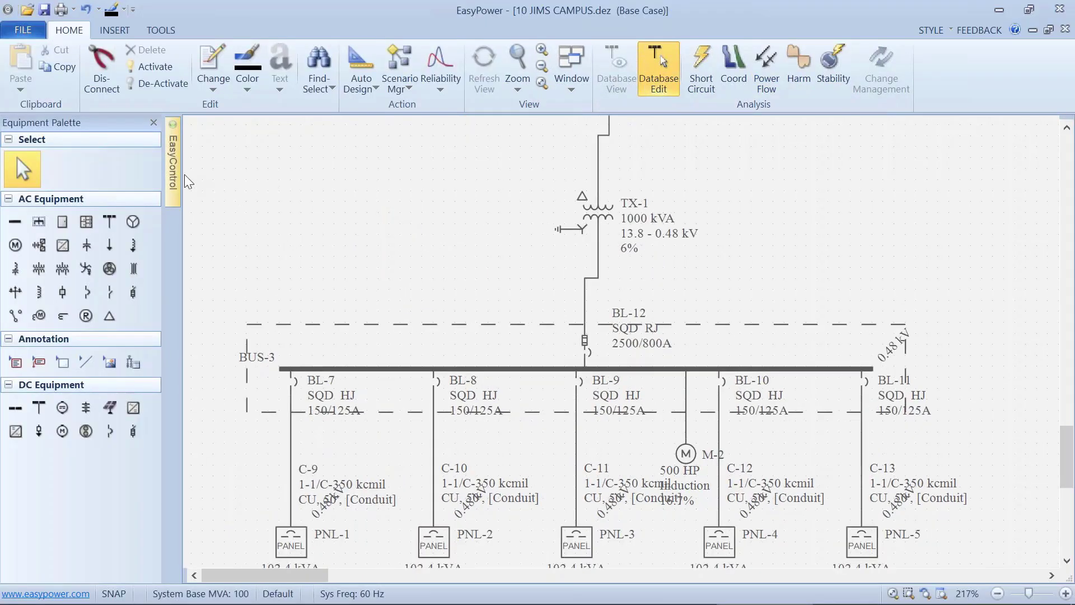
{"action": "scroll", "coordinate": [286, 216], "scroll_direction": "down", "scroll_amount": 5}
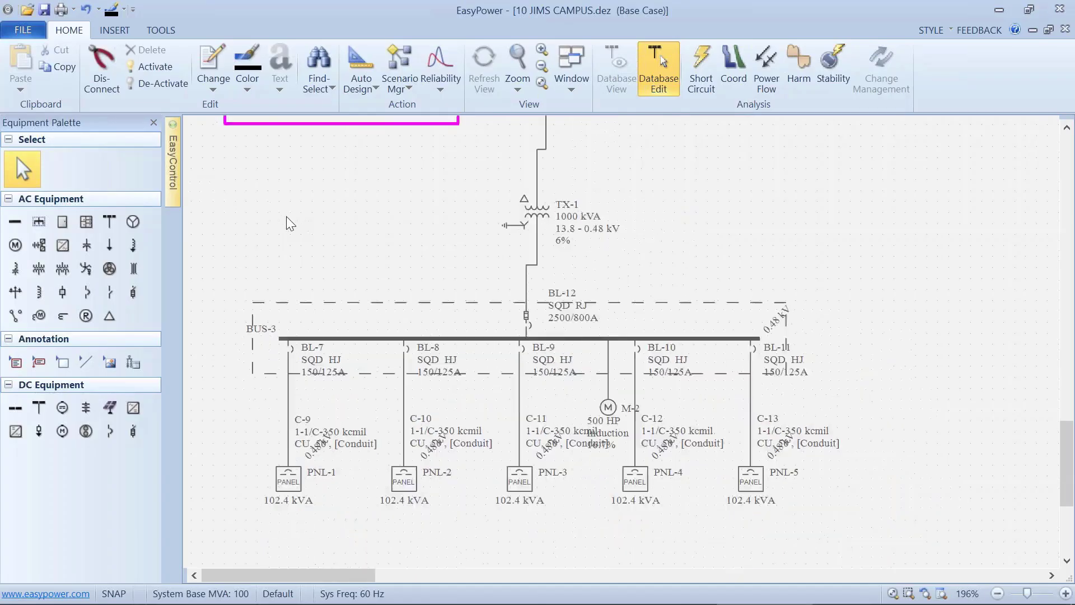
{"action": "left_click_drag", "start_coordinate": [288, 217], "coordinate": [361, 324]}
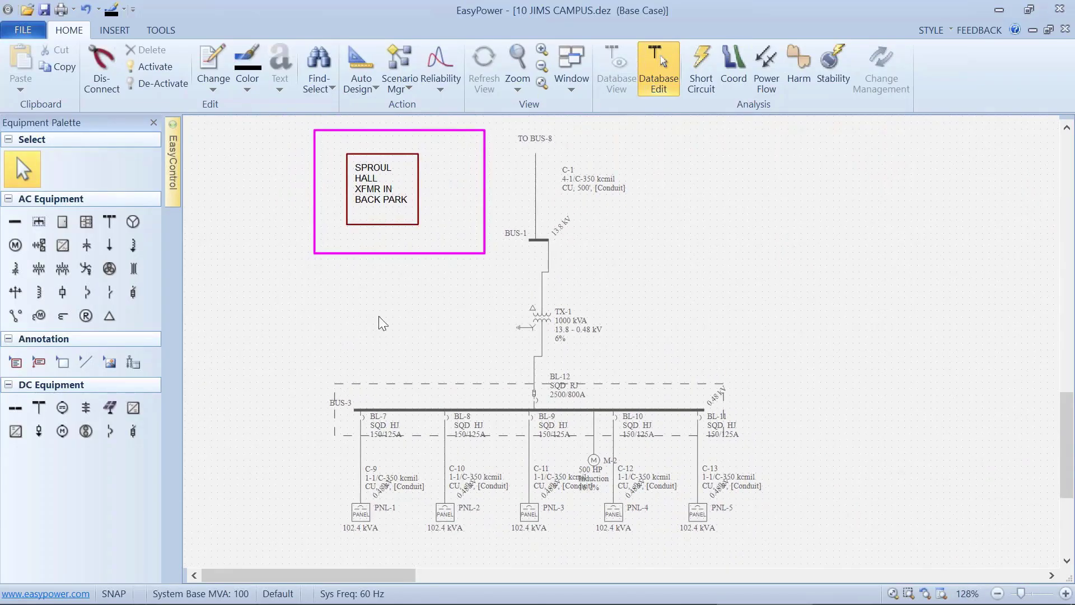
{"action": "mouse_move", "coordinate": [176, 189]}
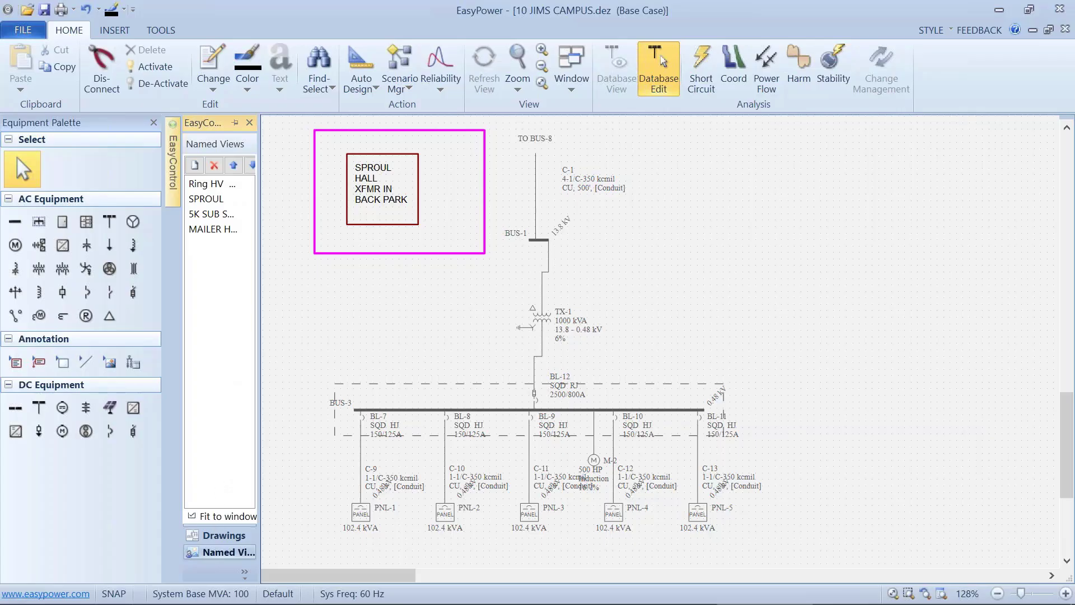
{"action": "left_click", "coordinate": [223, 535]}
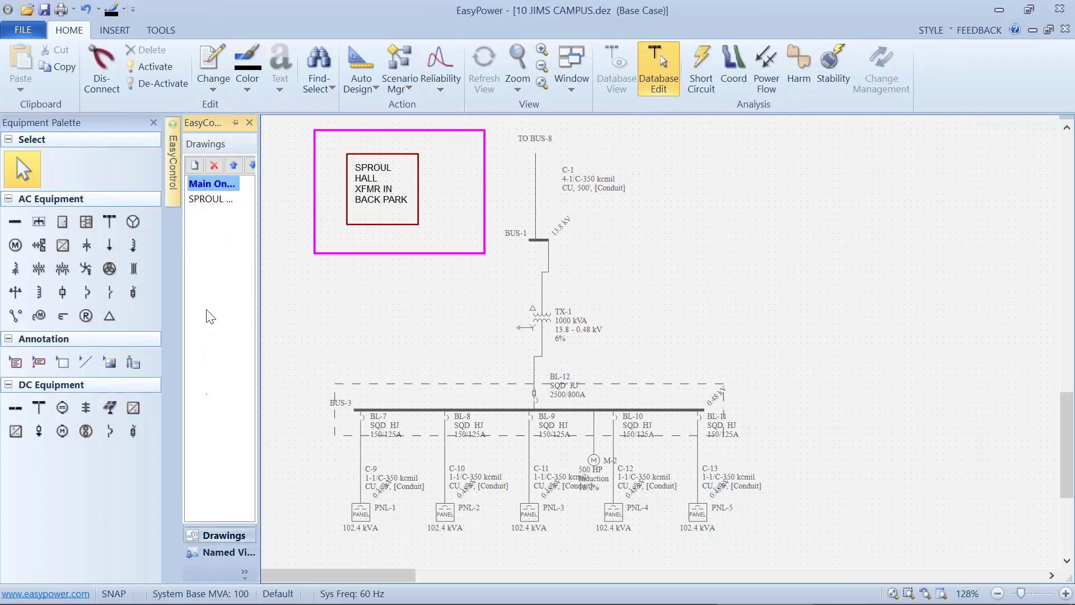
{"action": "left_click", "coordinate": [215, 201]}
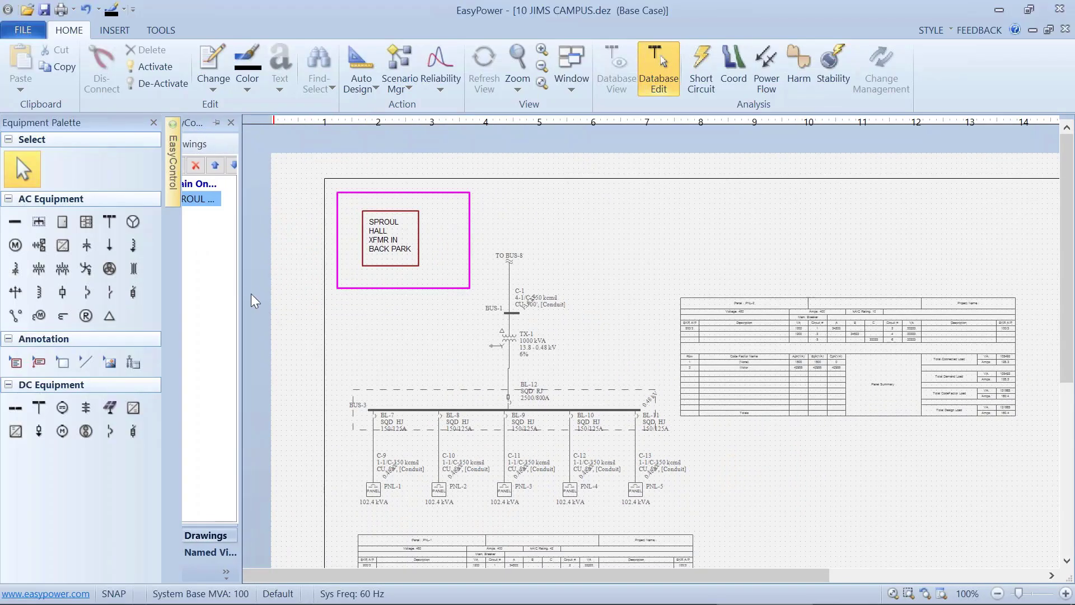
{"action": "left_click_drag", "start_coordinate": [250, 293], "coordinate": [208, 260]}
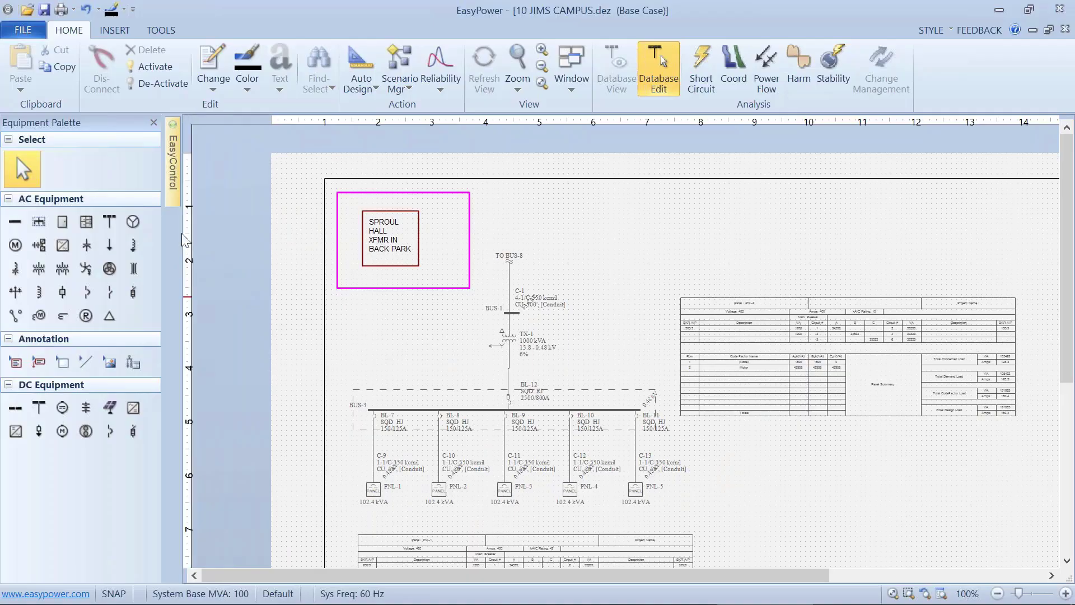
{"action": "mouse_move", "coordinate": [179, 167]}
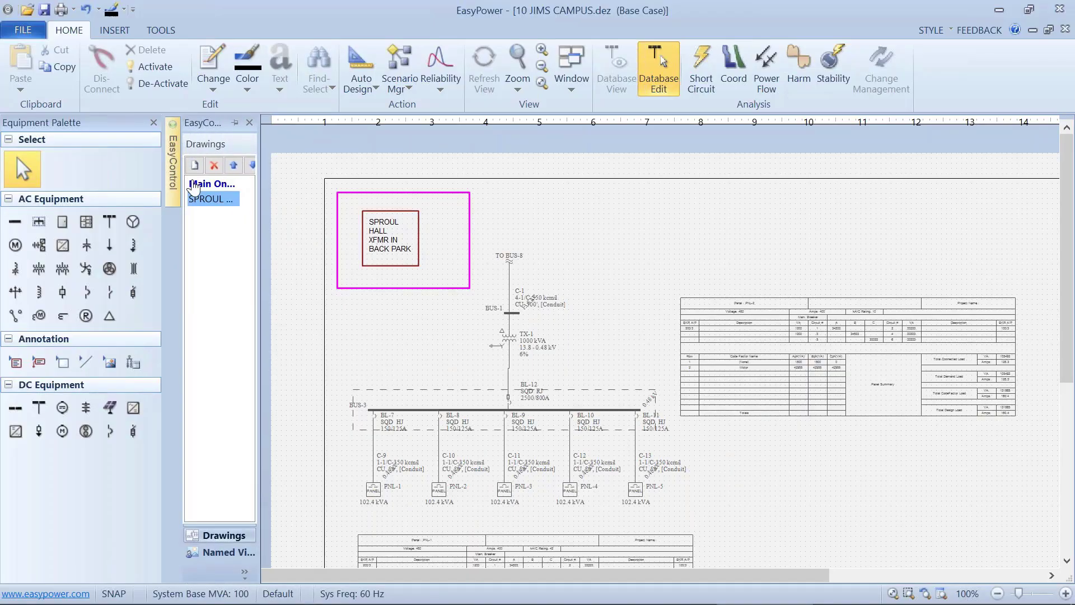
On the main one-line, select the entire SPROUL HALL section with its annotations and create a new drawing from it
{"action": "double_click", "coordinate": [194, 185]}
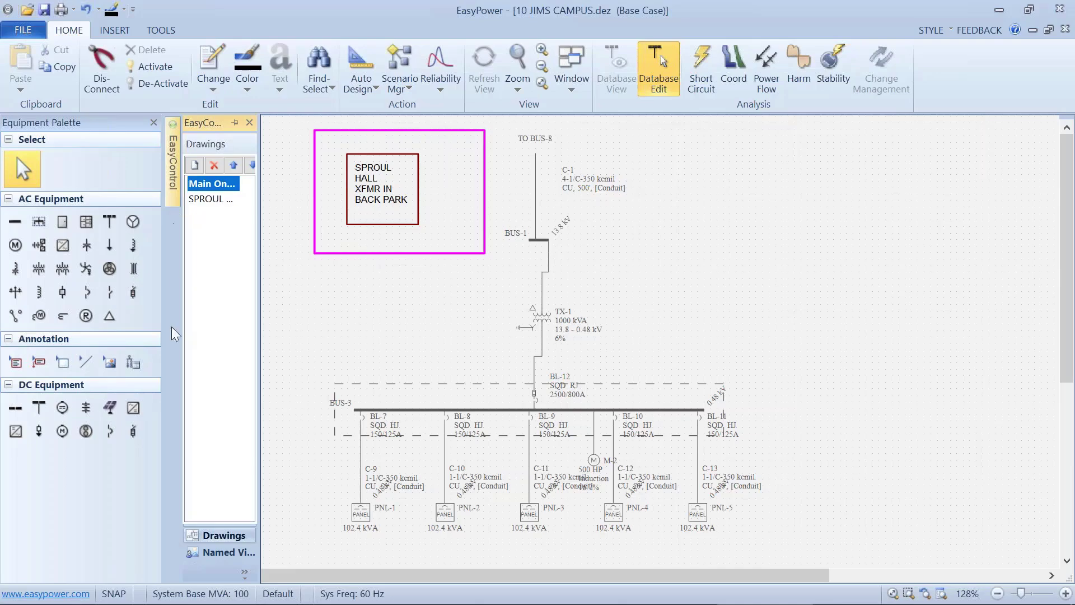
{"action": "left_click", "coordinate": [206, 553]}
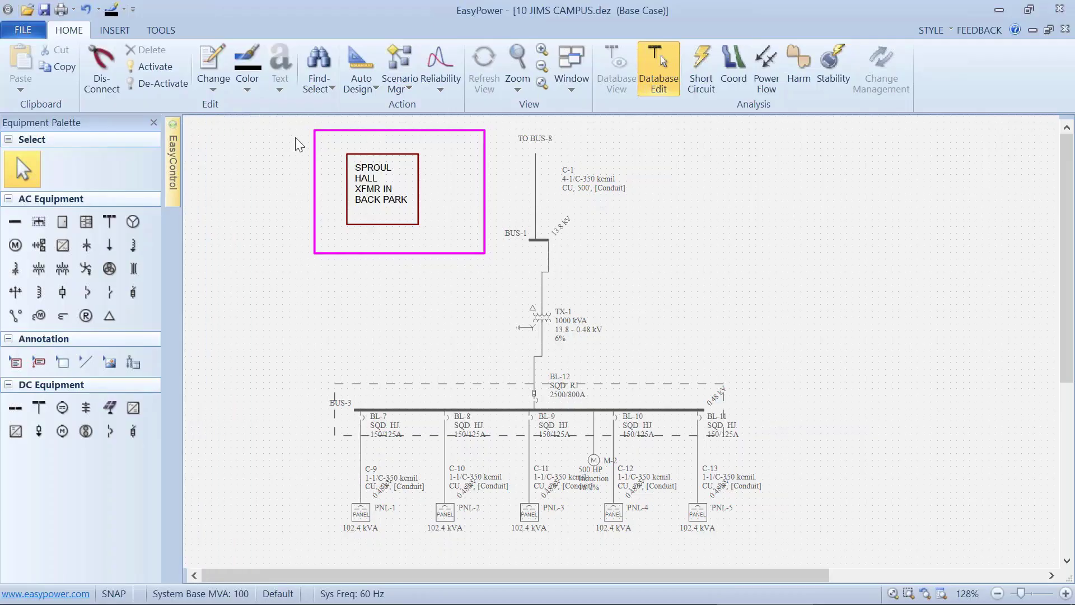
{"action": "left_click_drag", "start_coordinate": [270, 129], "coordinate": [777, 542]}
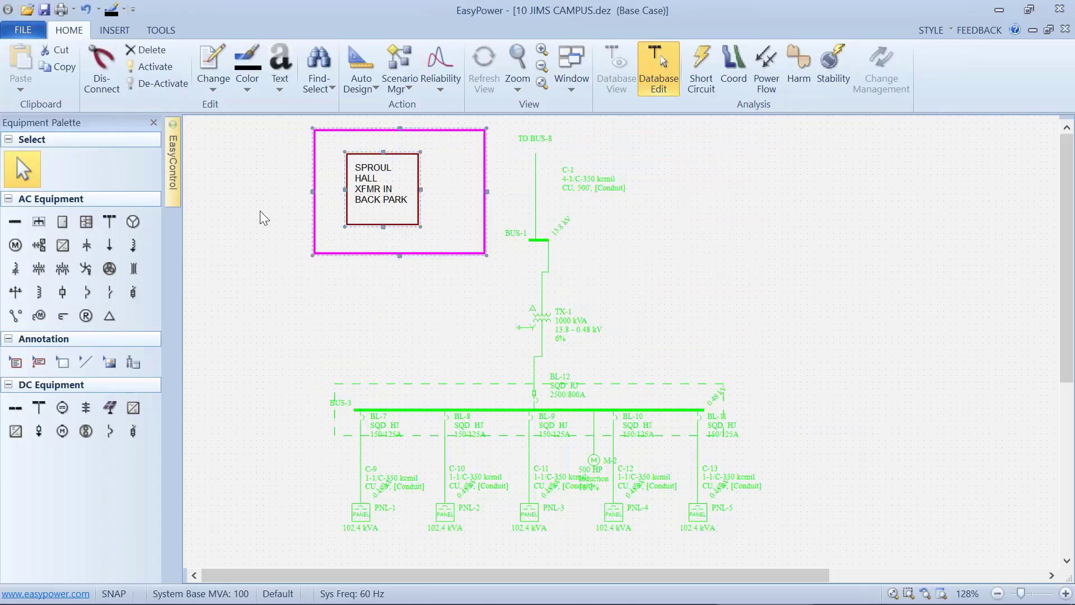
{"action": "mouse_move", "coordinate": [176, 161]}
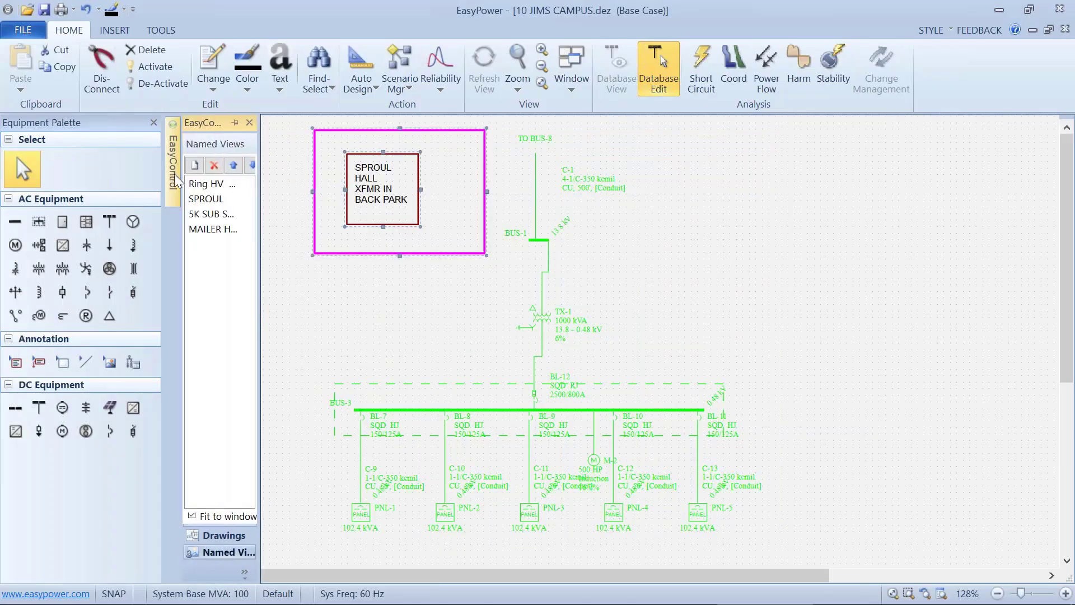
{"action": "left_click", "coordinate": [223, 535]}
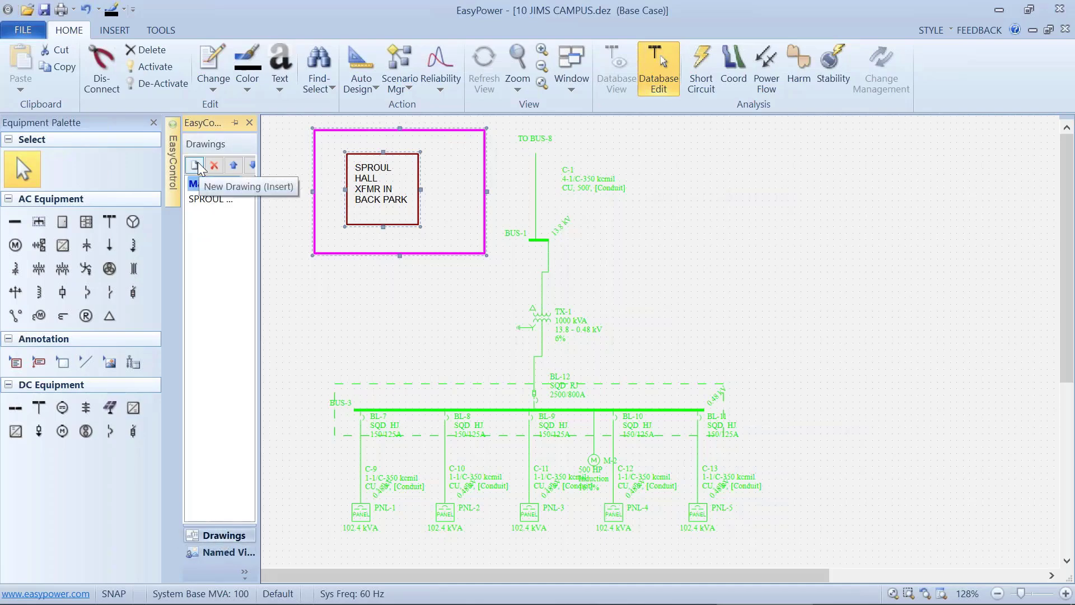
{"action": "left_click", "coordinate": [195, 166]}
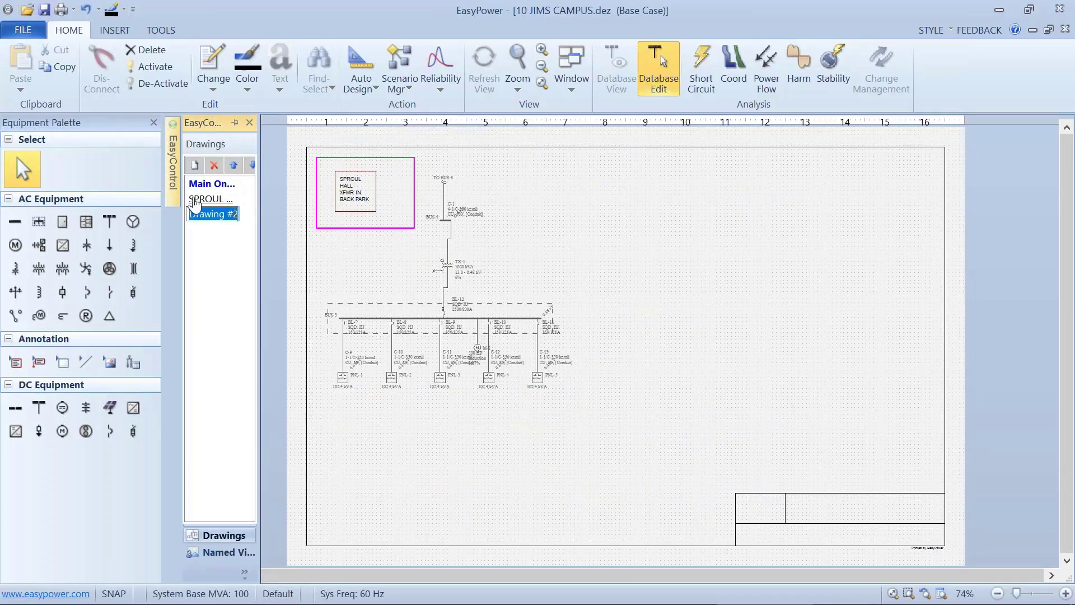
{"action": "left_click", "coordinate": [205, 236]}
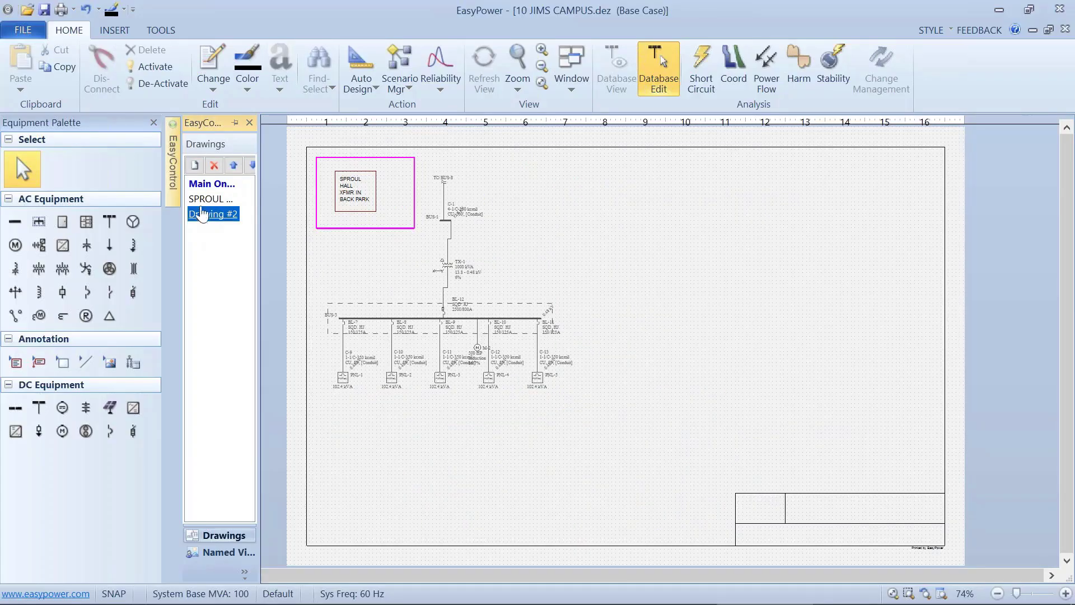
Open the SPROUL drawing and try to add a motor to it from the AC equipment
{"action": "left_click", "coordinate": [203, 199]}
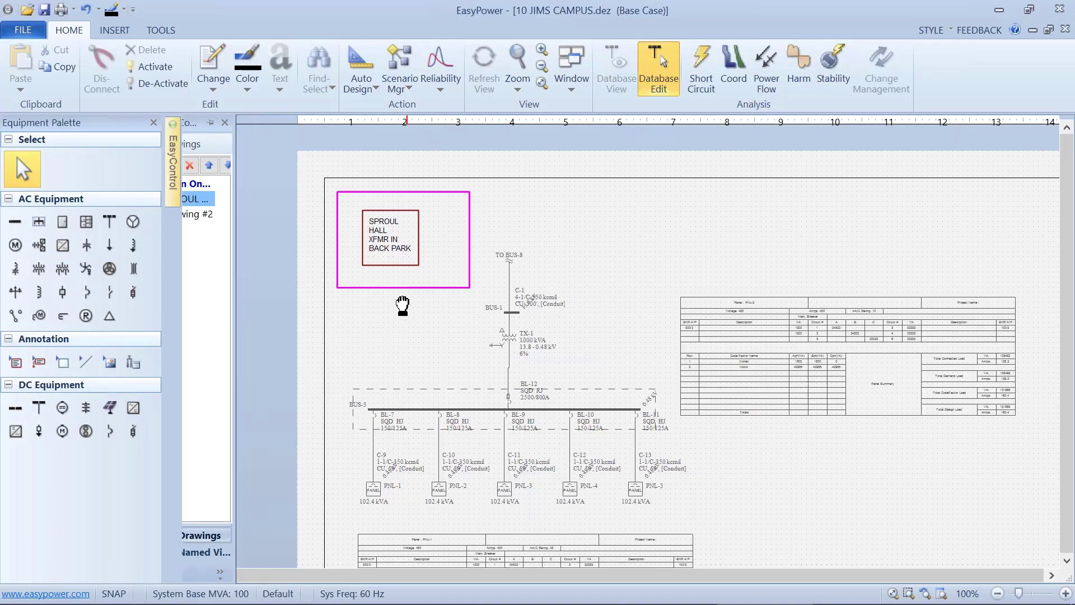
{"action": "left_click_drag", "start_coordinate": [403, 306], "coordinate": [400, 287]}
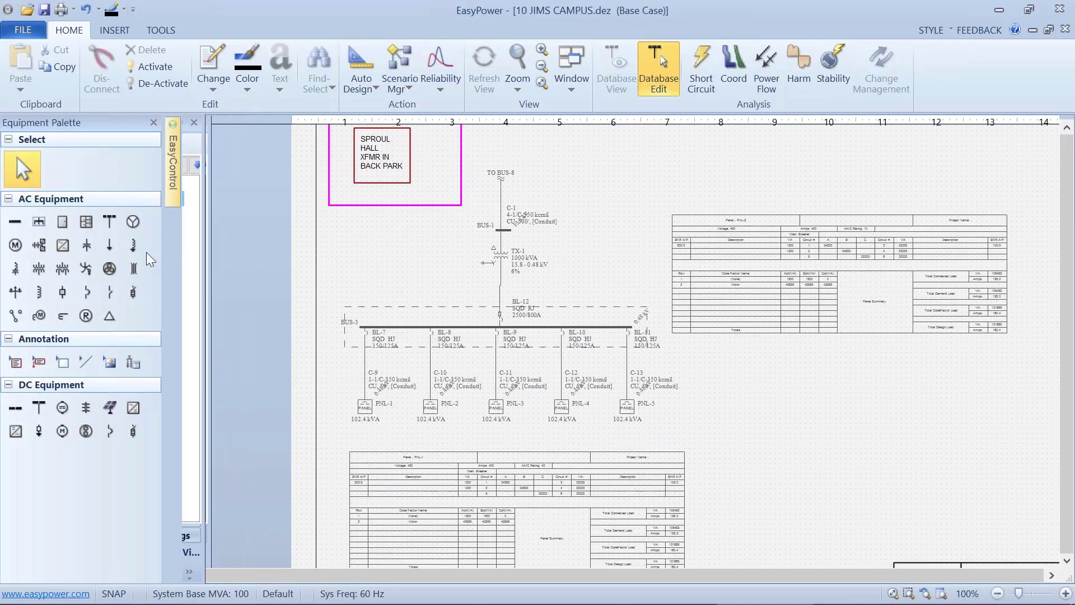
{"action": "left_click", "coordinate": [15, 248]}
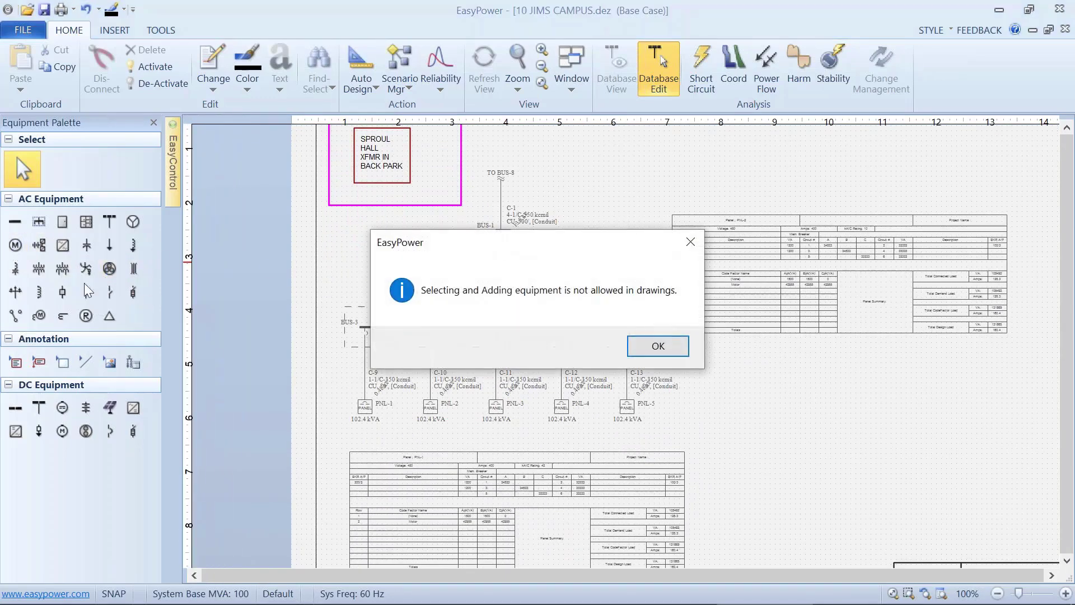
{"action": "left_click", "coordinate": [632, 350]}
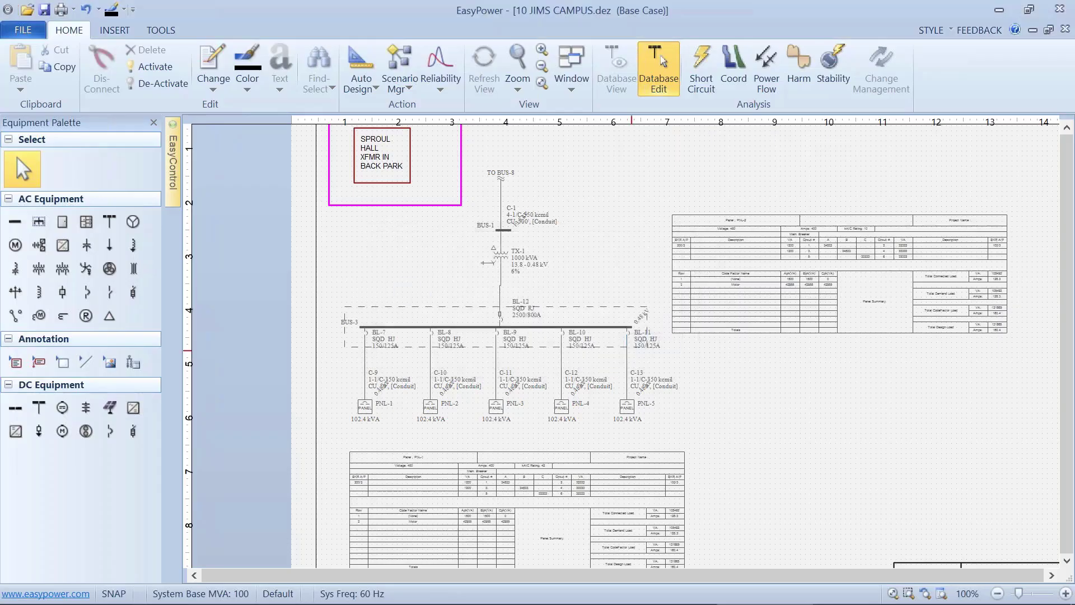
{"action": "left_click", "coordinate": [16, 246]}
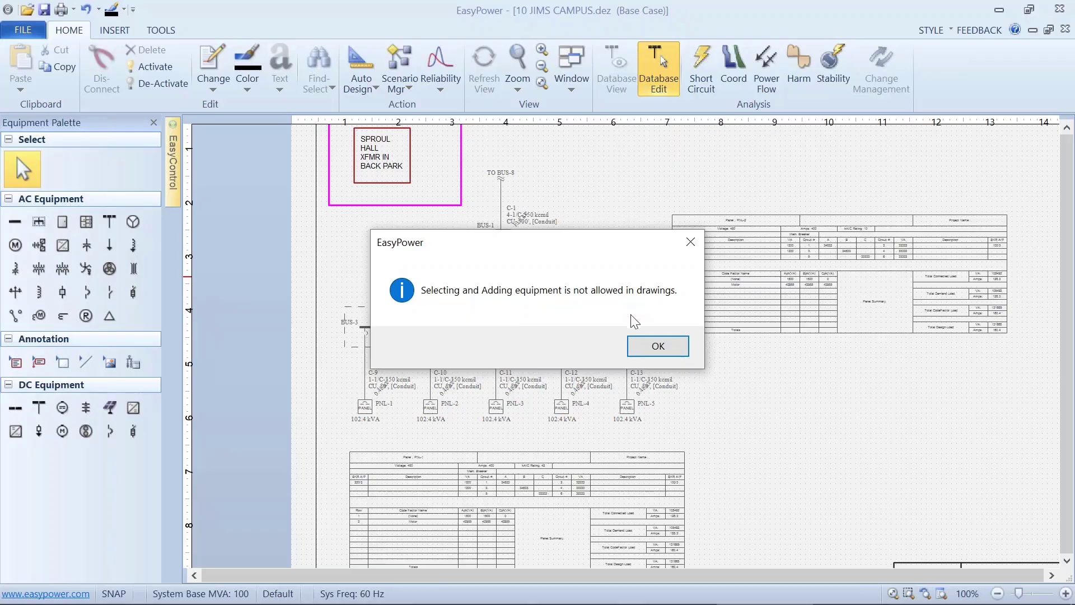
{"action": "left_click", "coordinate": [636, 346]}
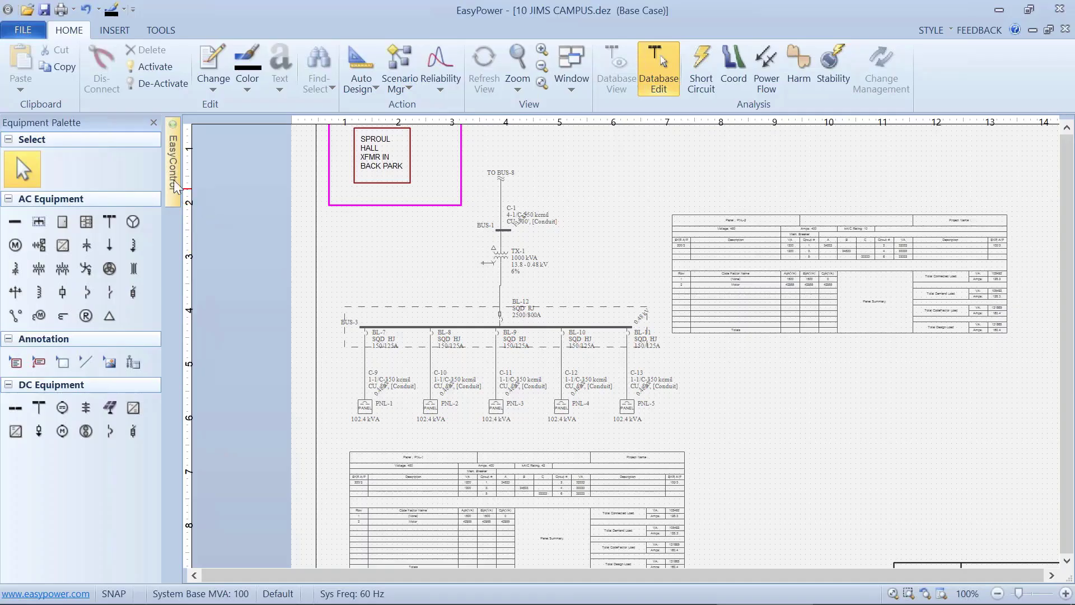
Switch from the drawings to the named views and open the Ring HV view of the main one-line
{"action": "mouse_move", "coordinate": [174, 180]}
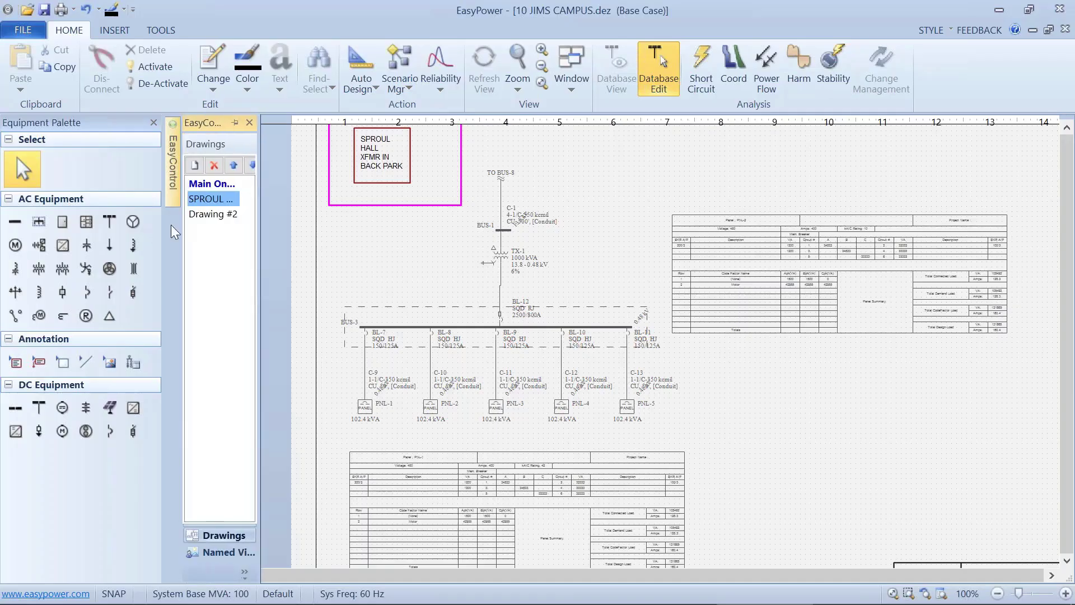
{"action": "left_click", "coordinate": [218, 552]}
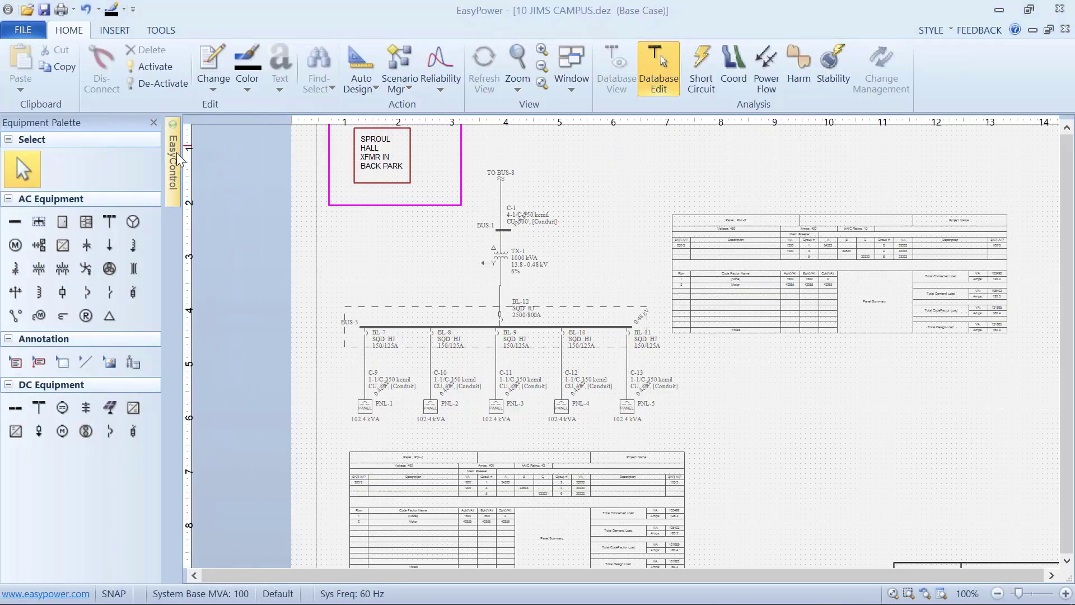
{"action": "mouse_move", "coordinate": [175, 153]}
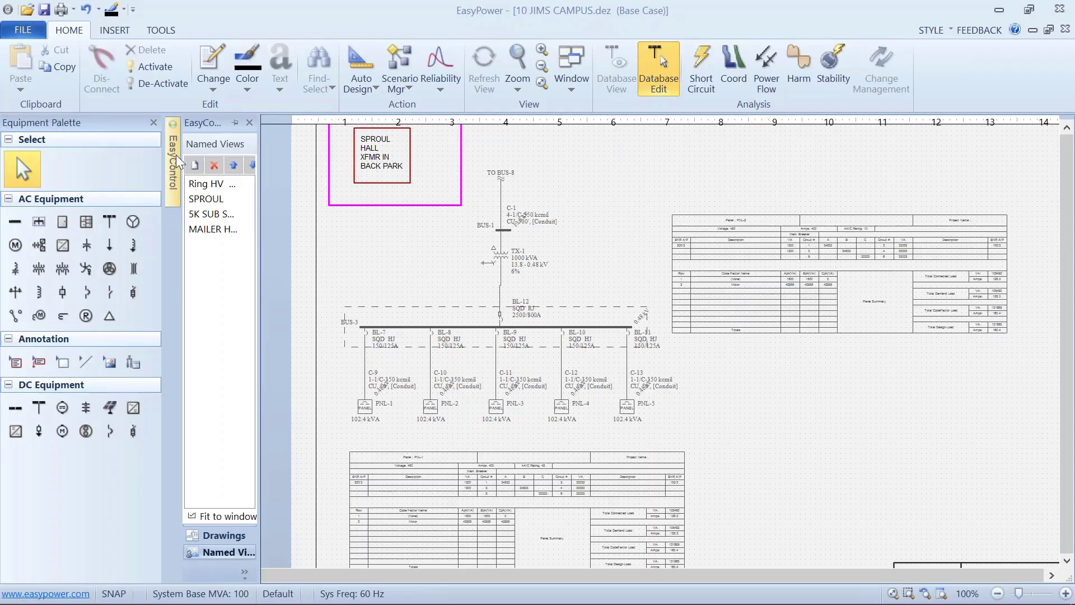
{"action": "left_click", "coordinate": [206, 184]}
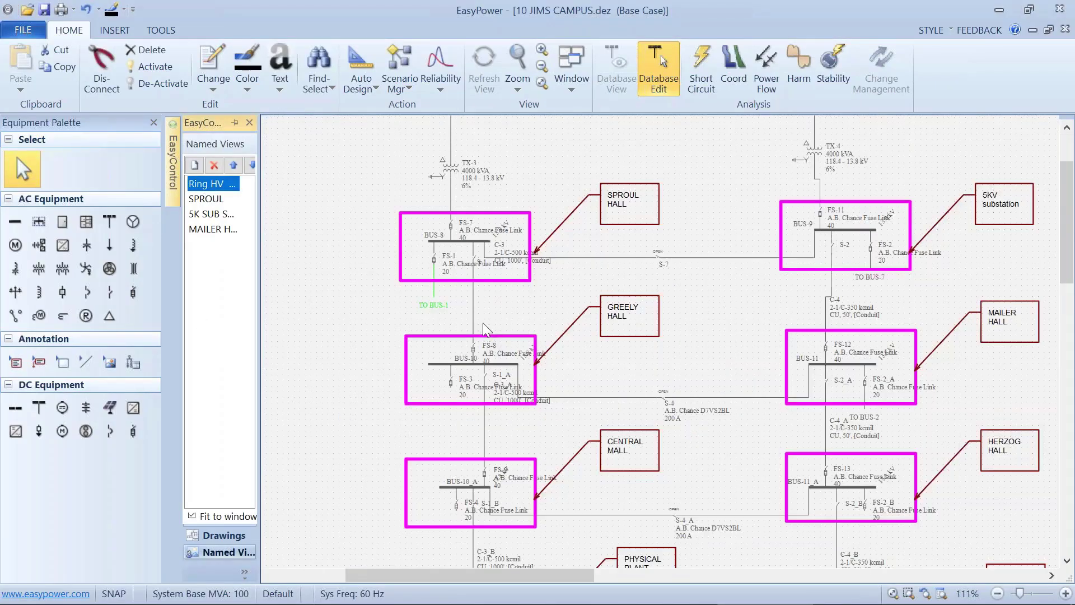
Open the data of BUS-8, examine its location fields including the floor choices, and close the data
{"action": "left_click", "coordinate": [467, 241]}
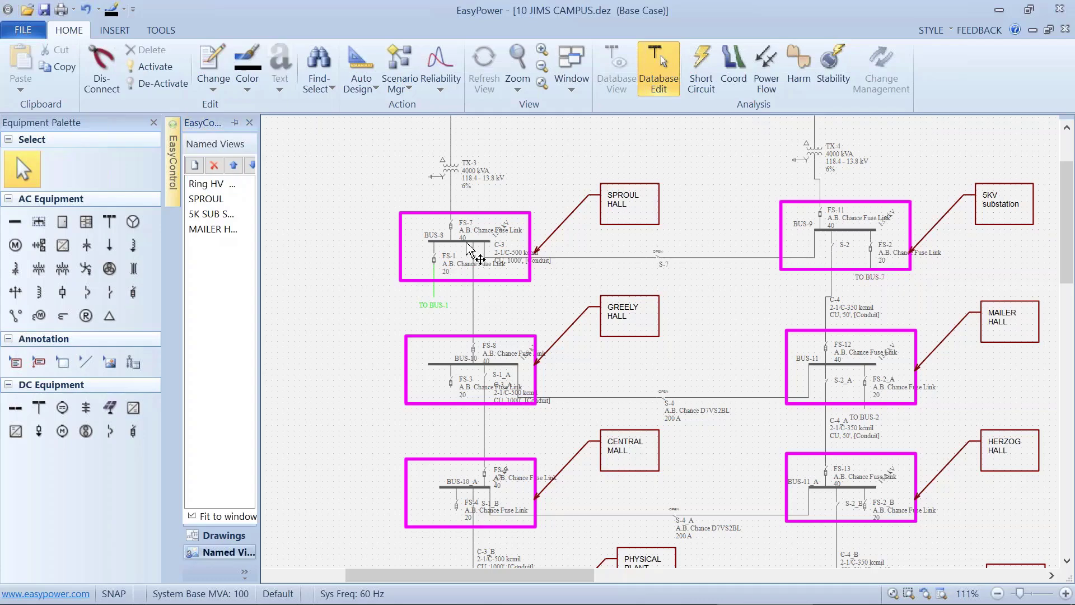
{"action": "double_click", "coordinate": [467, 242]}
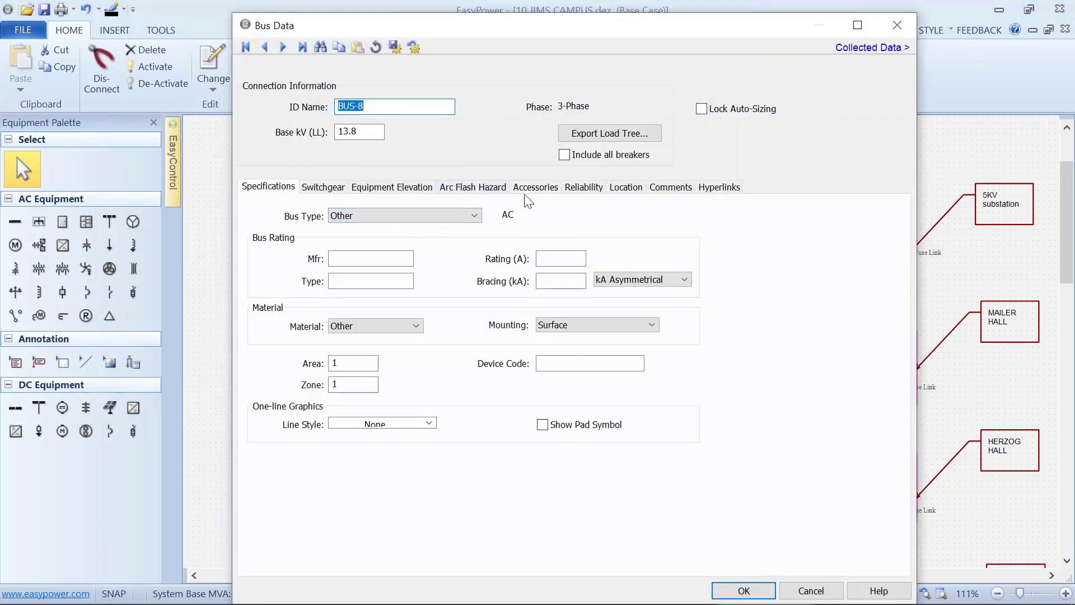
{"action": "left_click", "coordinate": [637, 192]}
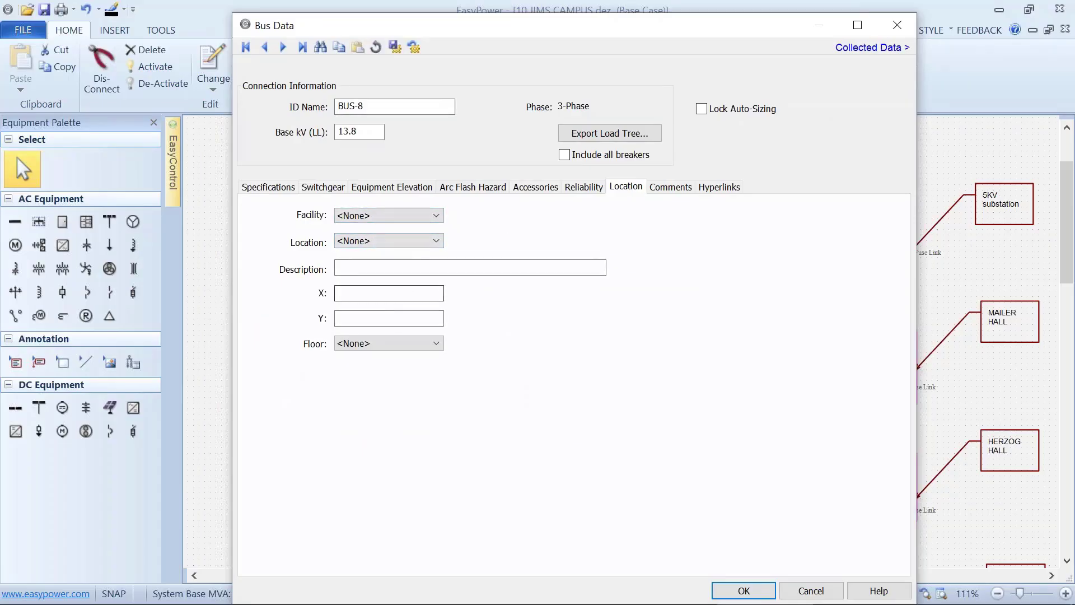
{"action": "left_click", "coordinate": [383, 339]}
{"action": "left_click", "coordinate": [383, 341]}
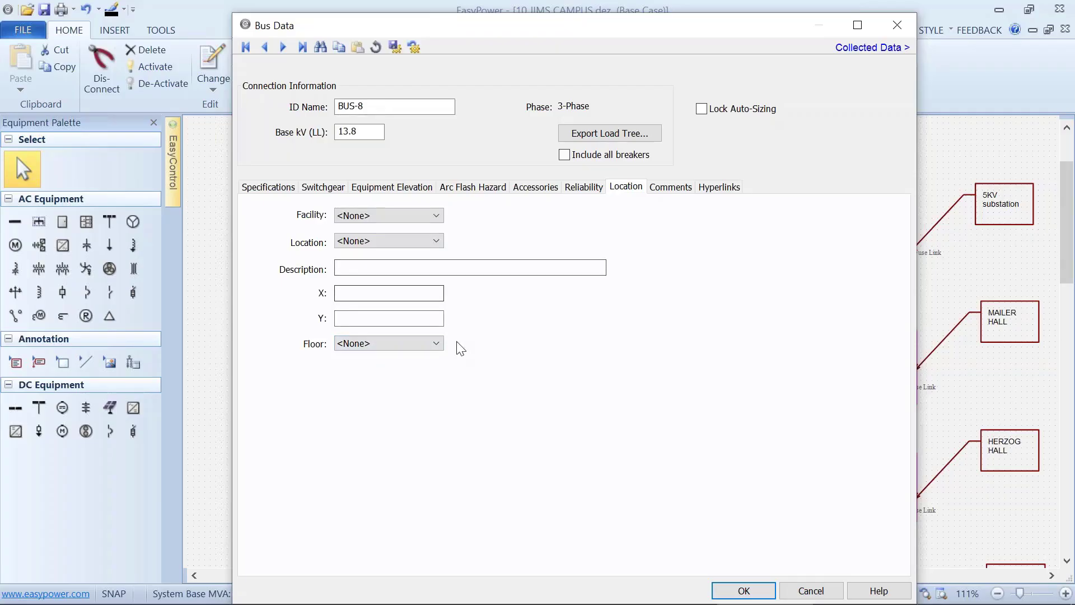
{"action": "left_click", "coordinate": [753, 589]}
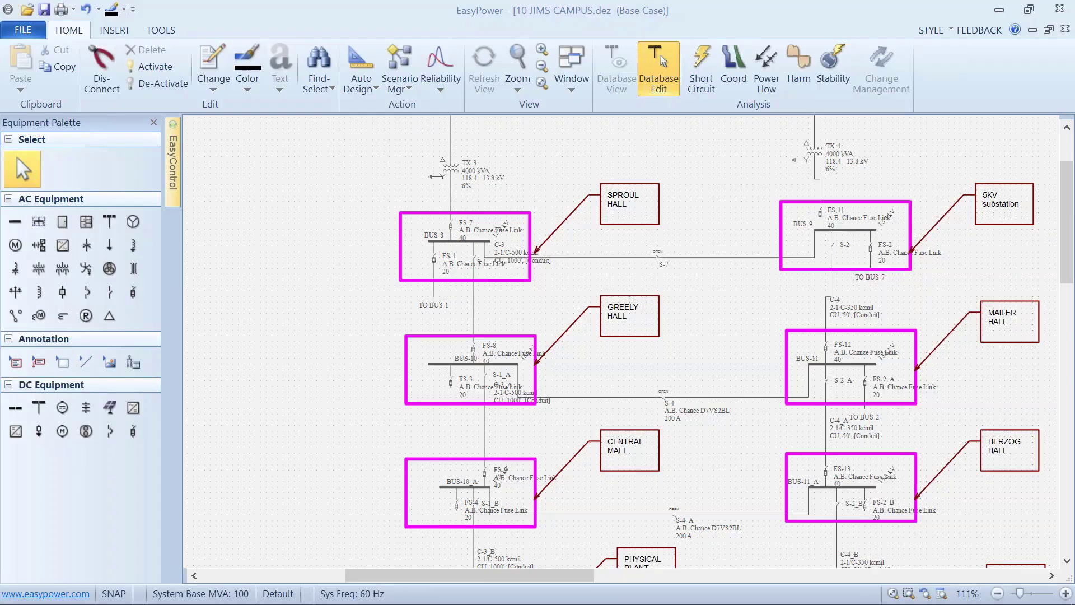
Switch from EasyPower to another open application window
{"action": "key", "text": "alt+Tab"}
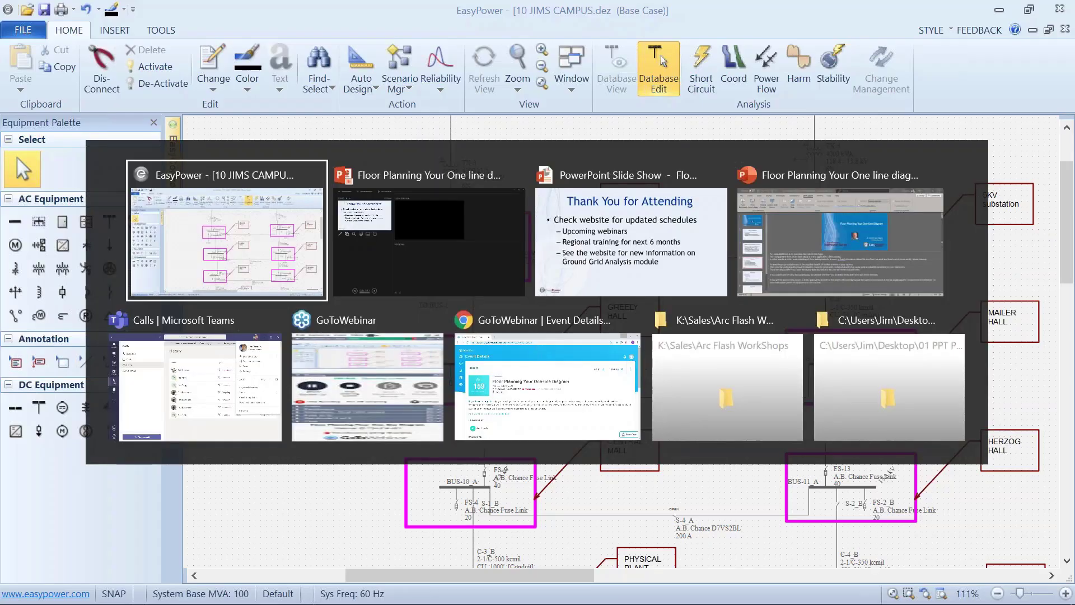